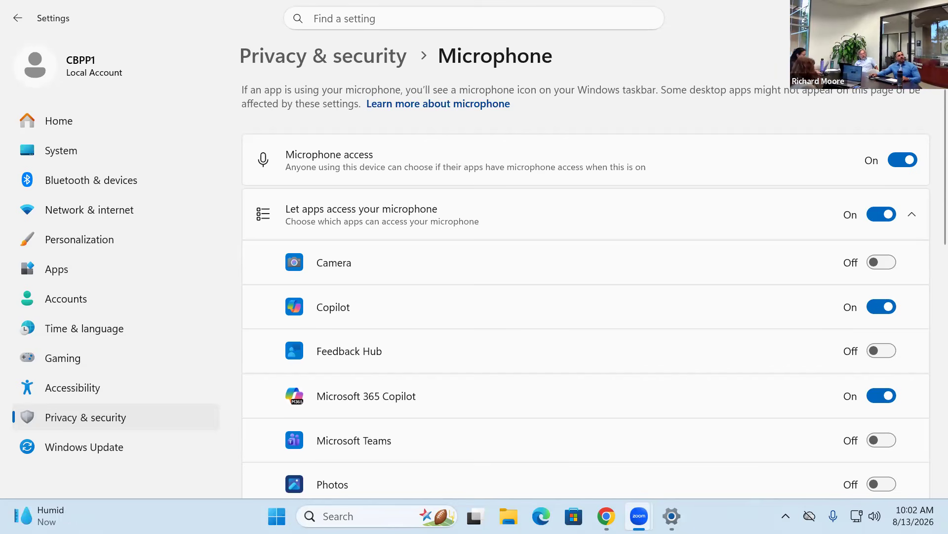
# - Close Windows Settings' microphone privacy page to get back to go.crmls.org in Chrome
pyautogui.click(935, 9)
pyautogui.moveTo(331, 142)
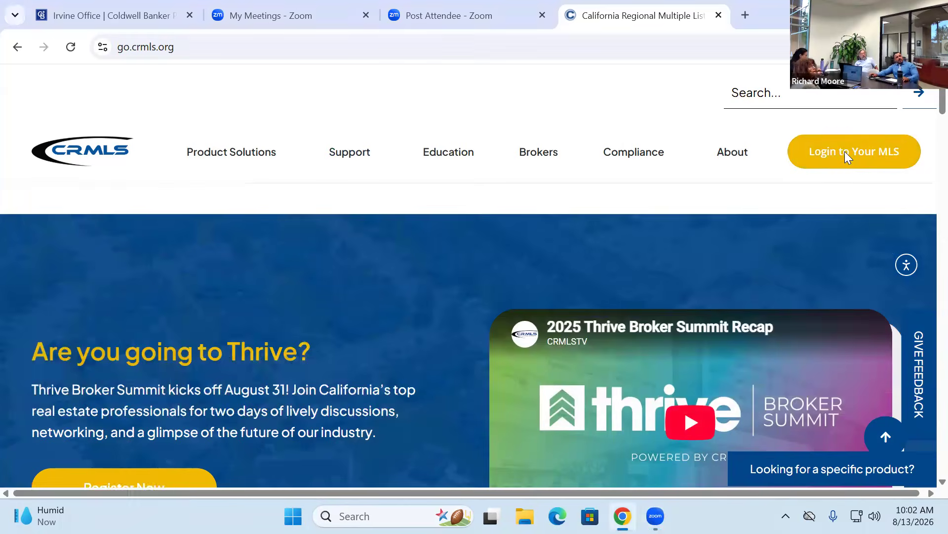
# - Log in to the MLS from go.crmls.org with the member's user ID and password
pyautogui.click(846, 157)
pyautogui.click(418, 243)
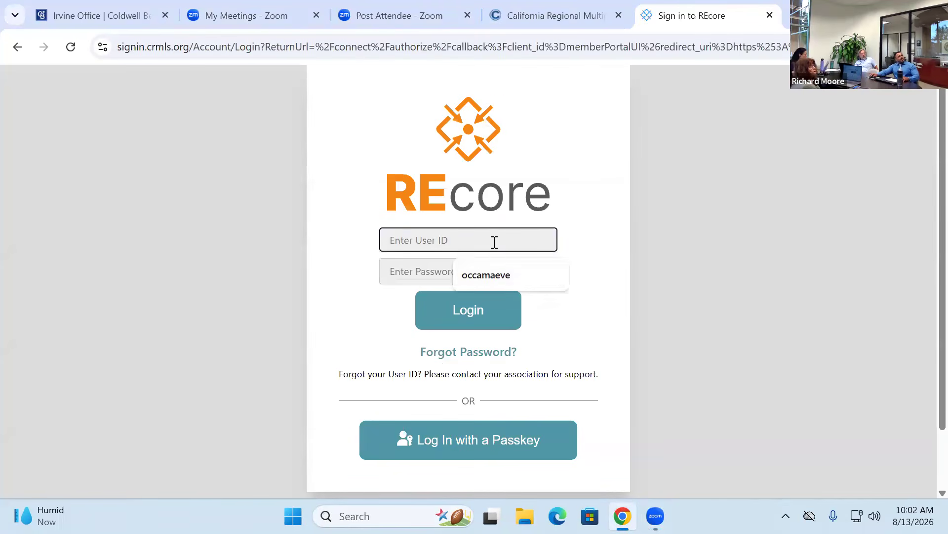
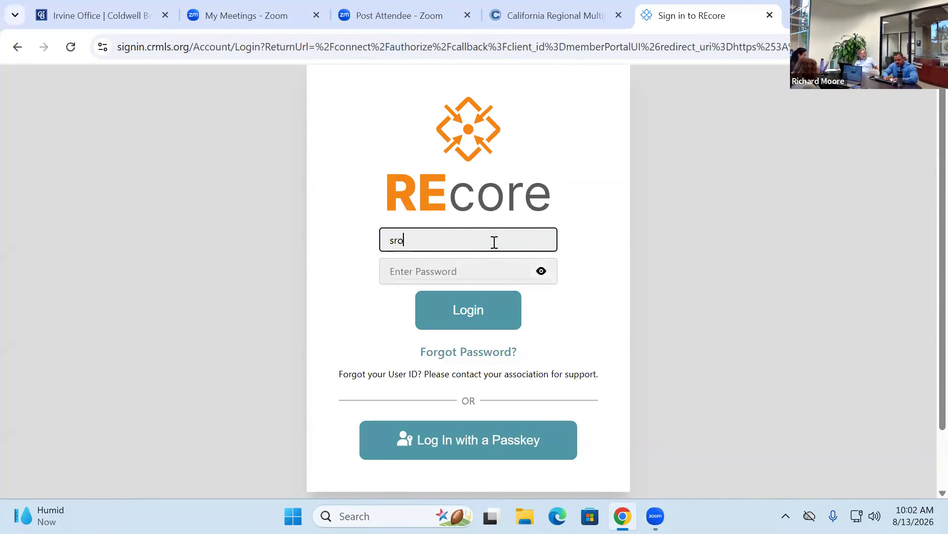
pyautogui.press('Tab')
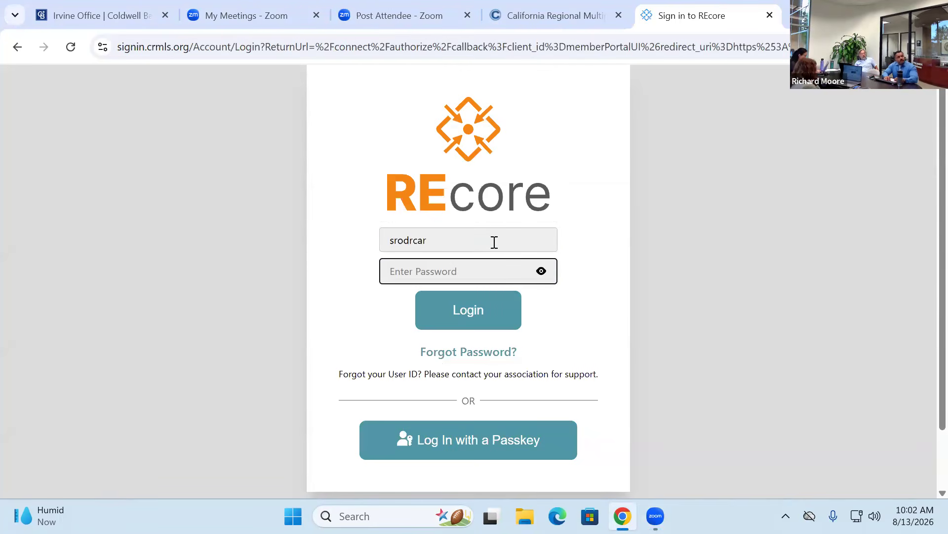
pyautogui.write('•••••••••••')
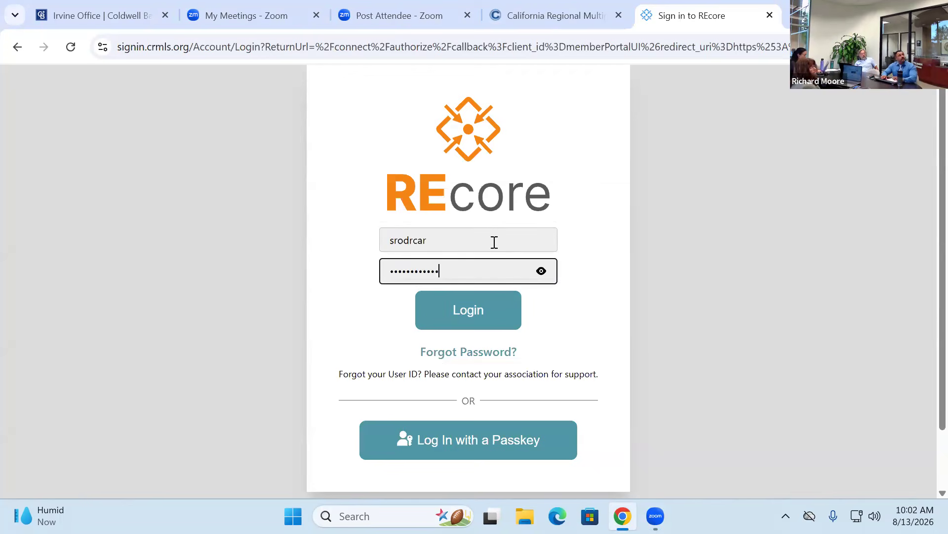
pyautogui.press('Return')
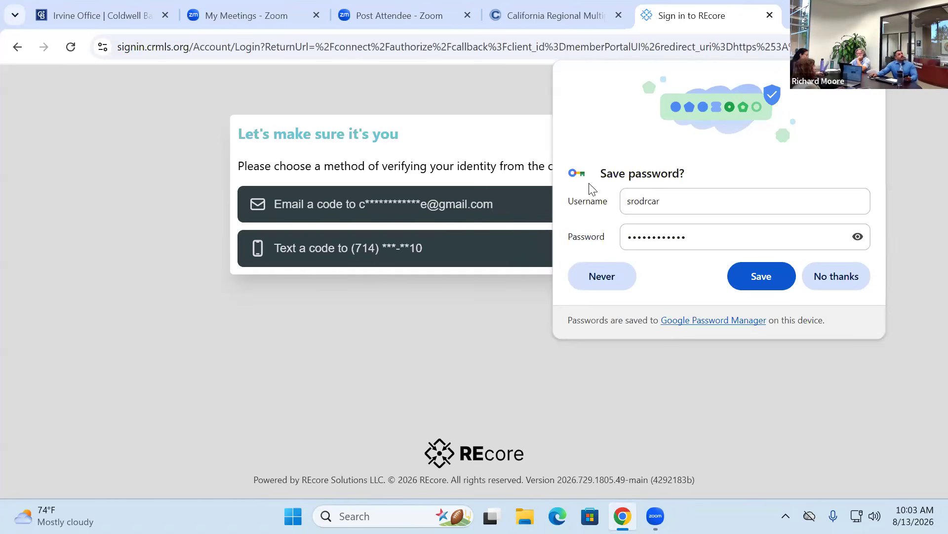
# - Verify identity with a texted code, decline saving the password, and launch Matrix from the hub
pyautogui.click(321, 255)
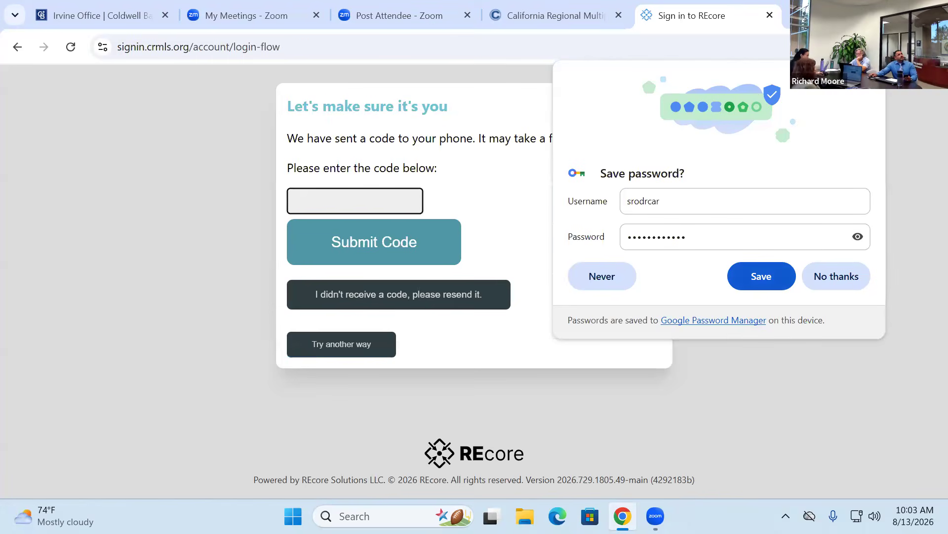
pyautogui.click(339, 201)
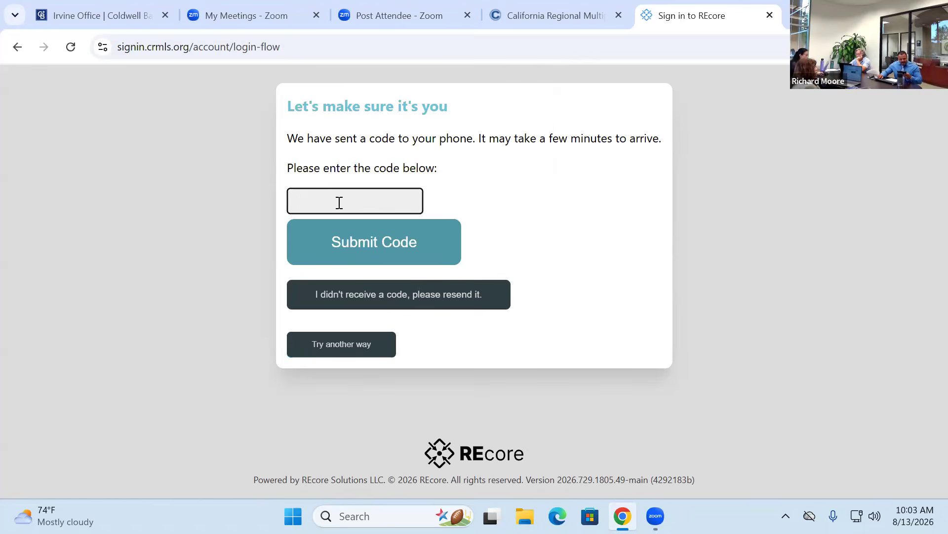
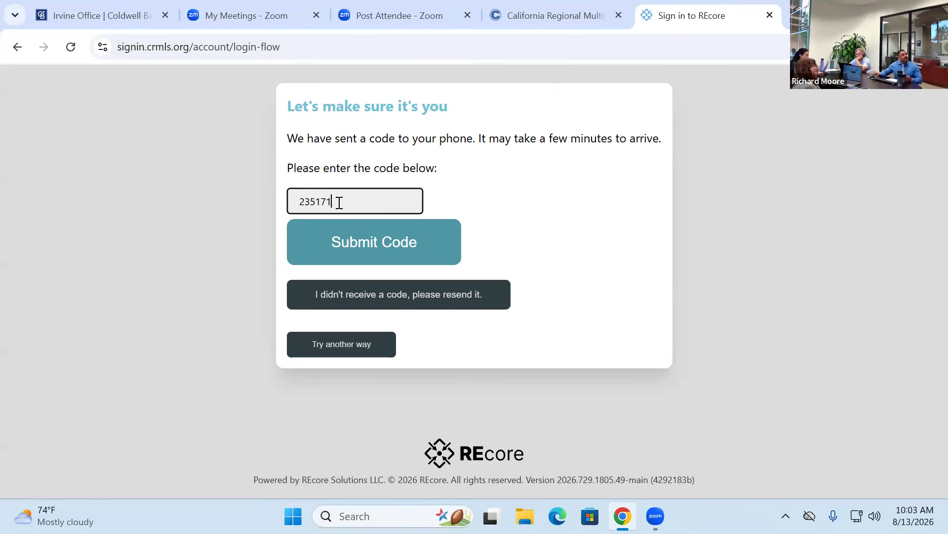
pyautogui.click(385, 241)
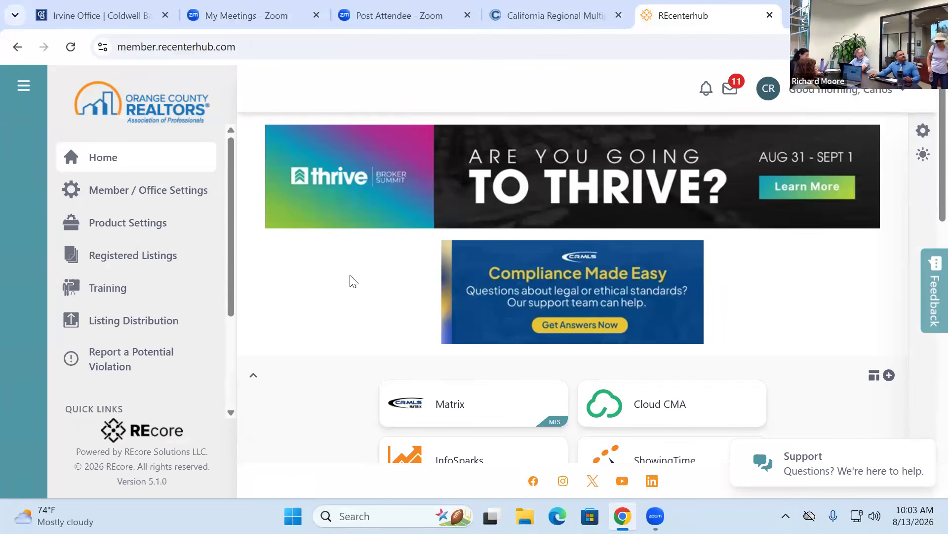
pyautogui.scroll(-1, 354, 281)
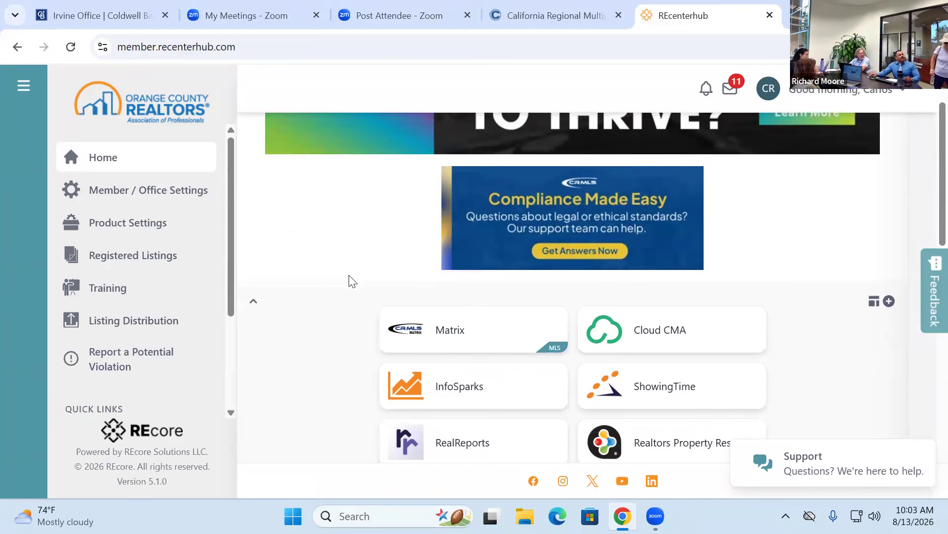
pyautogui.click(448, 330)
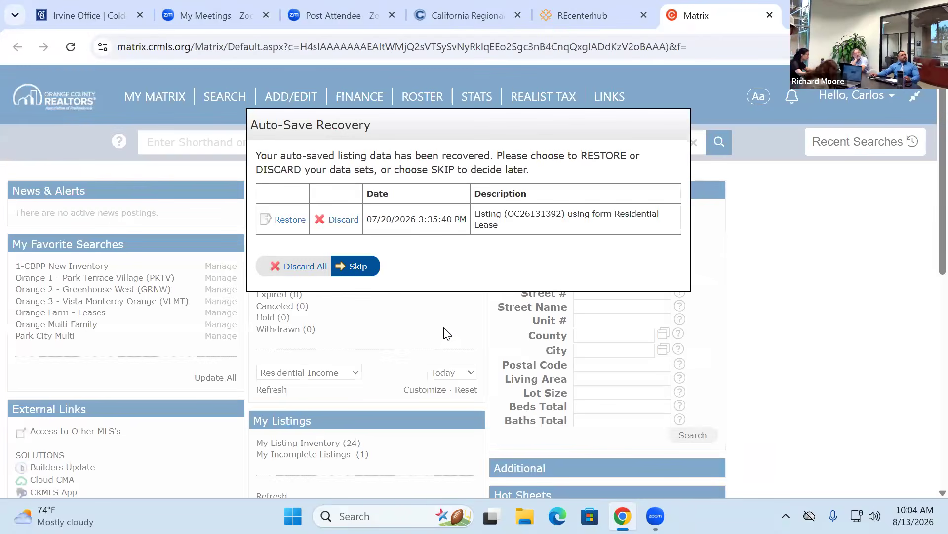
# - Skip the Auto-Save Recovery prompt, try moving the Search panel, and open the Hello account menu
pyautogui.click(355, 270)
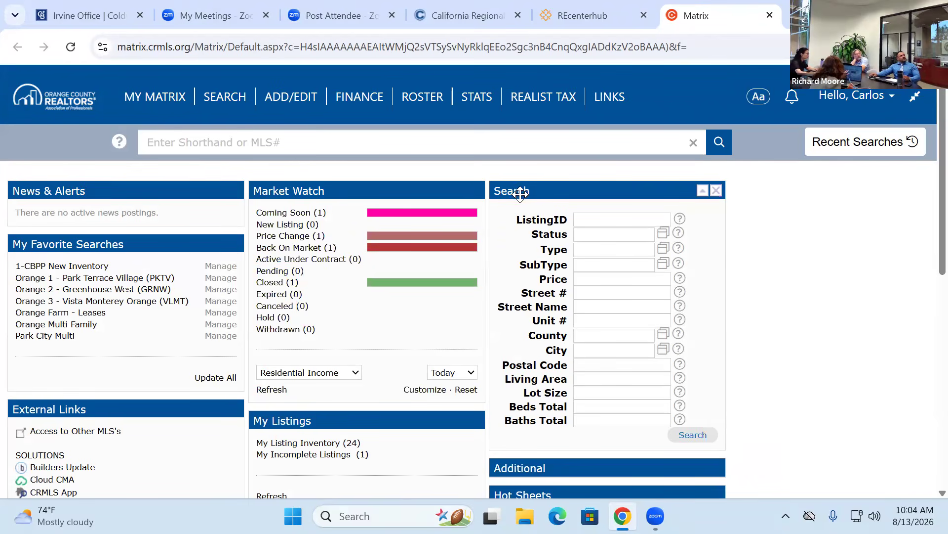
pyautogui.moveTo(572, 193); pyautogui.dragTo(591, 203)
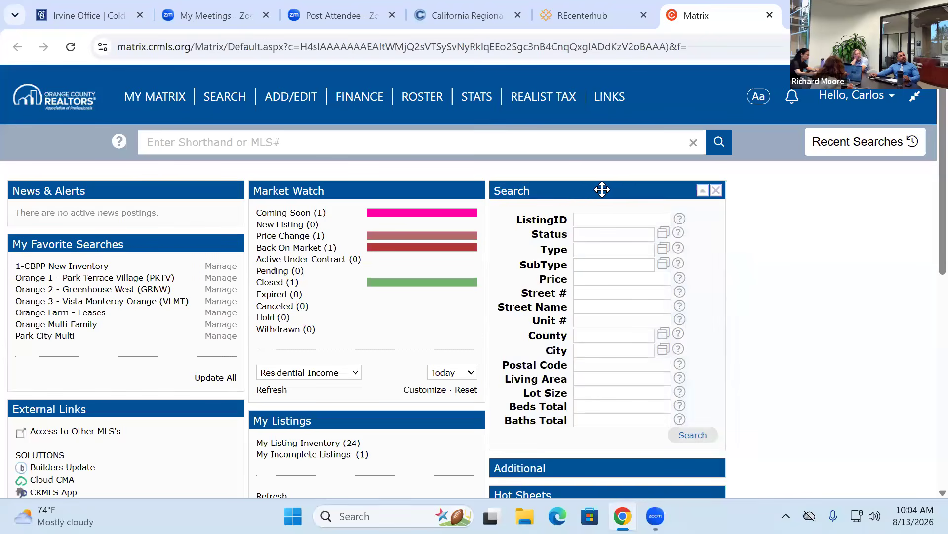
pyautogui.moveTo(594, 188)
pyautogui.mouseDown()
pyautogui.moveTo(568, 188)
pyautogui.moveTo(595, 192)
pyautogui.mouseUp()
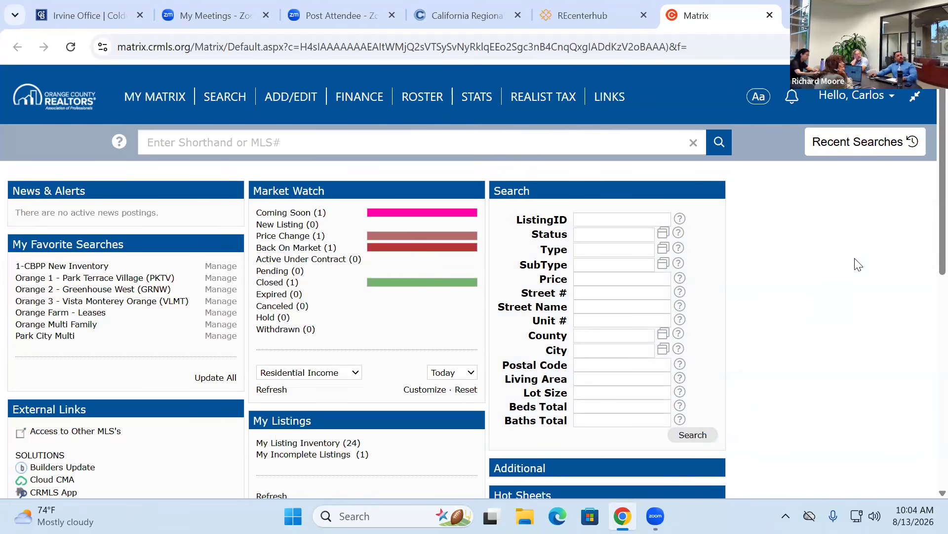
pyautogui.click(849, 103)
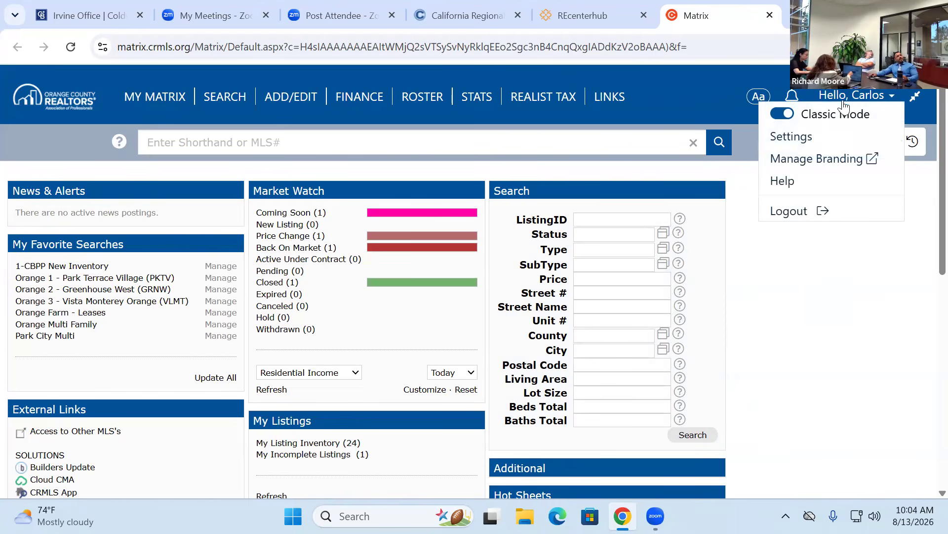
# - Review the agent's My Information settings, then bring up the Header & Footer print banner page
pyautogui.click(799, 136)
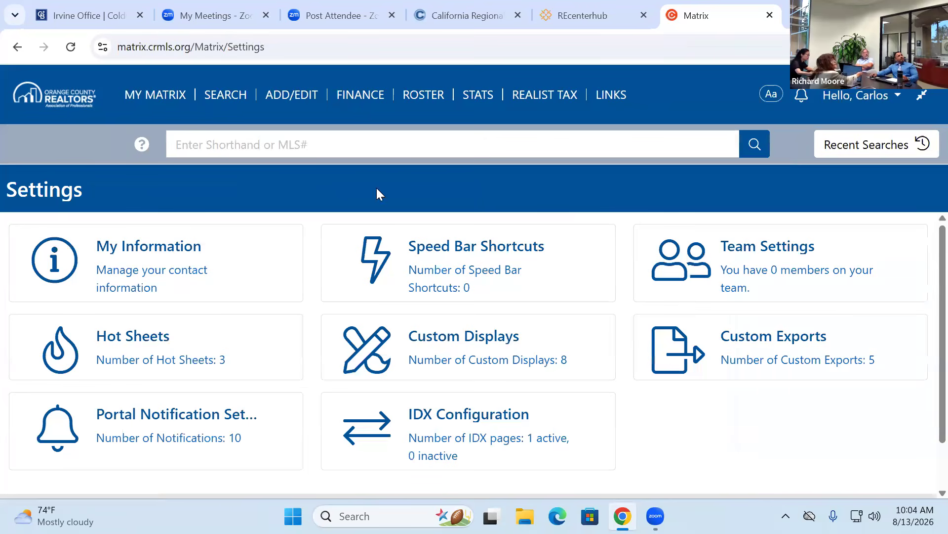
pyautogui.click(171, 259)
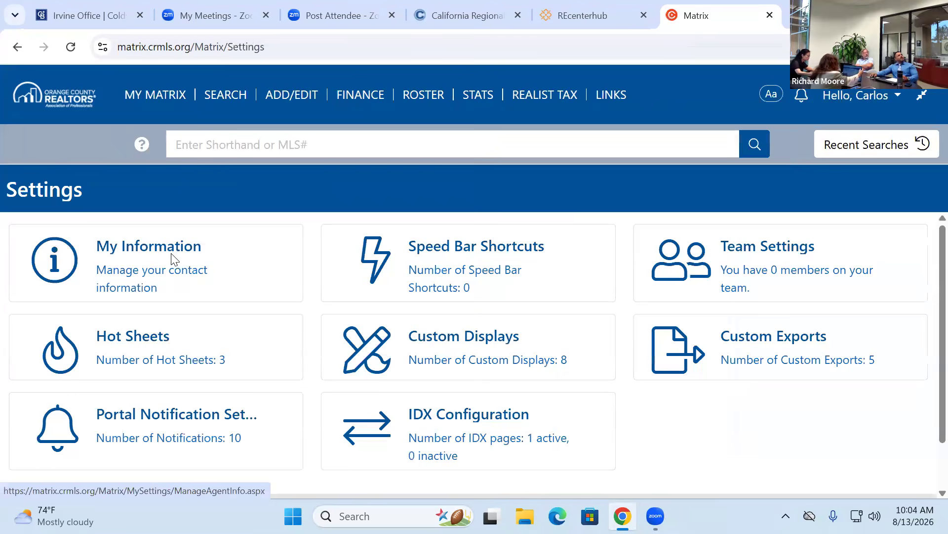
pyautogui.scroll(-3, 475, 280)
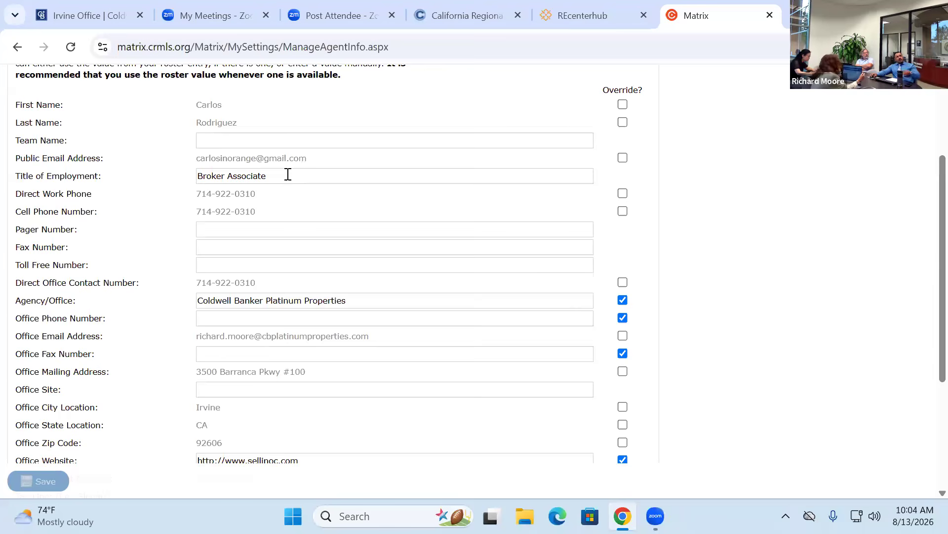
pyautogui.scroll(-3, 273, 251)
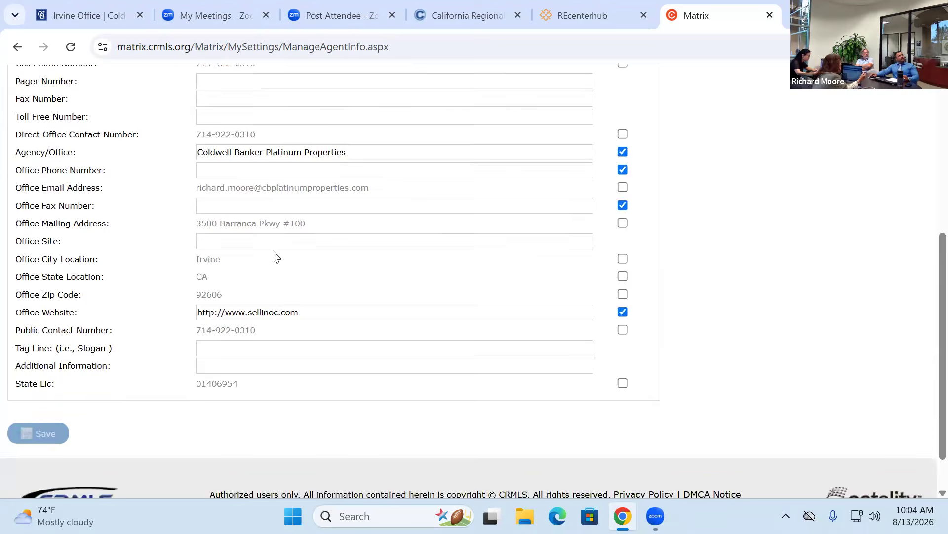
pyautogui.scroll(3, 258, 172)
pyautogui.scroll(-4, 255, 176)
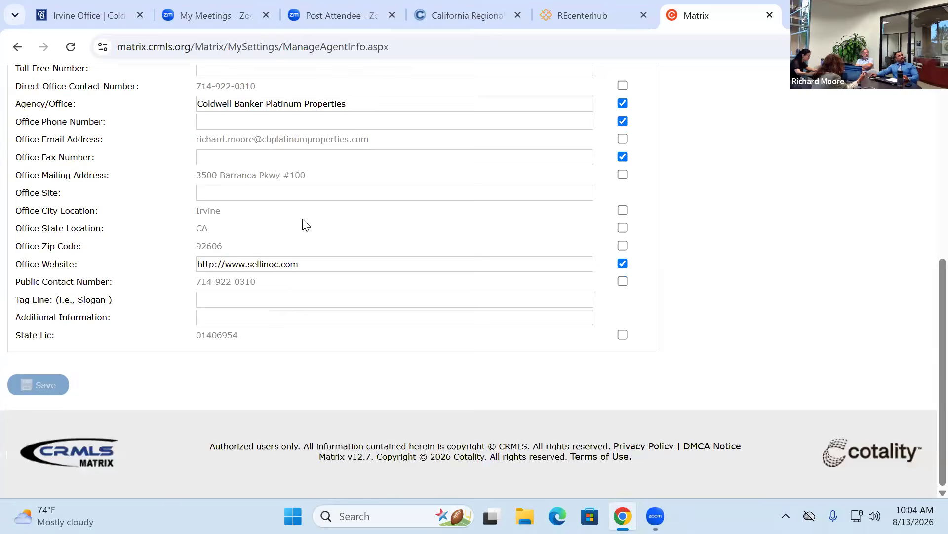
pyautogui.scroll(7, 183, 256)
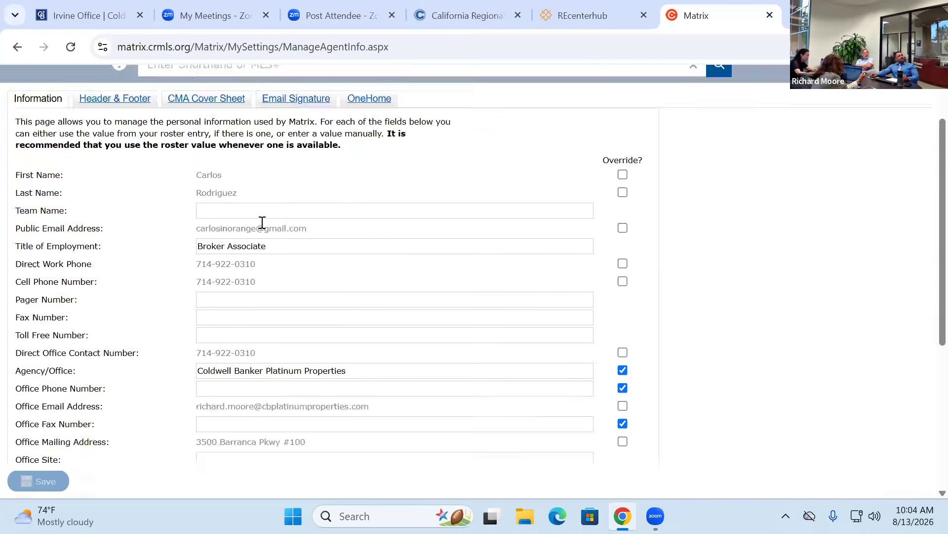
pyautogui.click(91, 180)
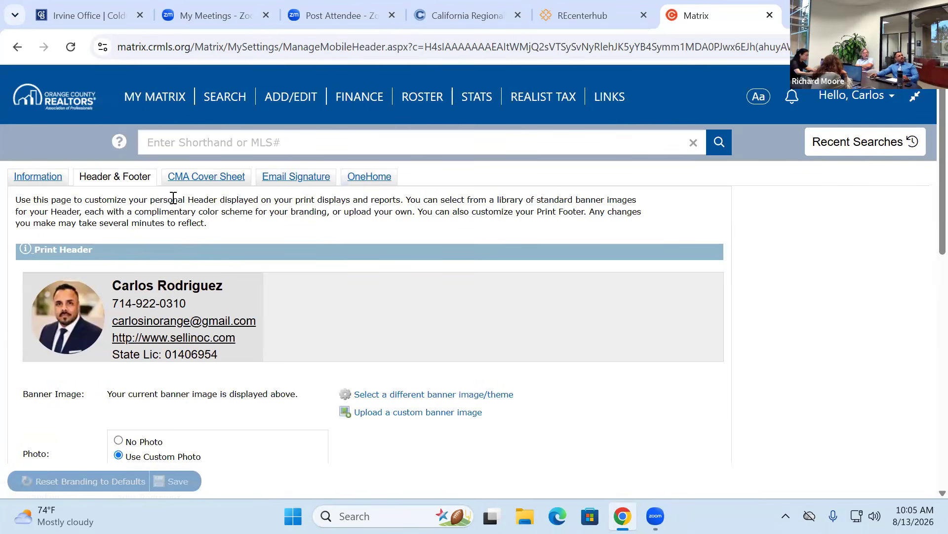
# - Look at the CMA Cover Sheet settings, then the agent's existing Email Signature
pyautogui.click(200, 177)
pyautogui.click(320, 179)
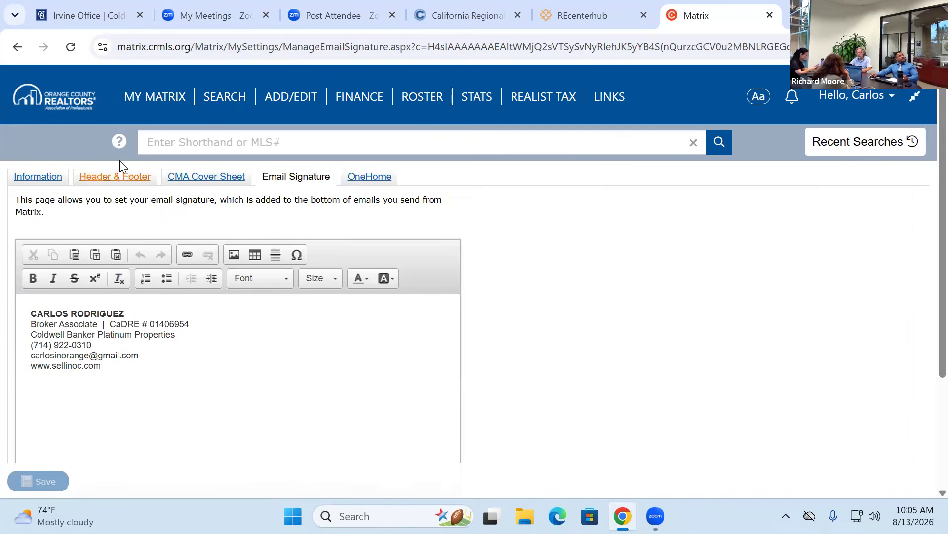
pyautogui.moveTo(174, 107)
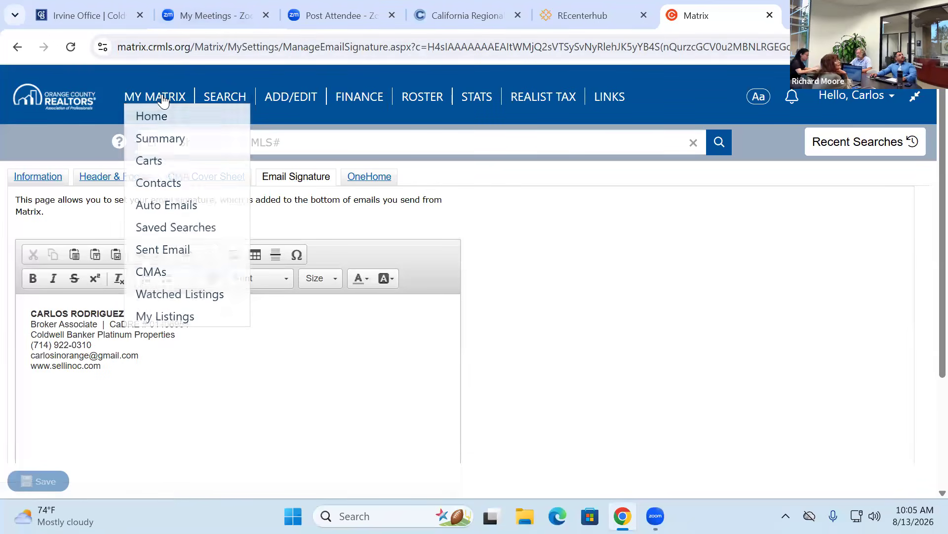
# - Return to the Matrix home dashboard with Market Watch and 24 My Listings
pyautogui.click(162, 97)
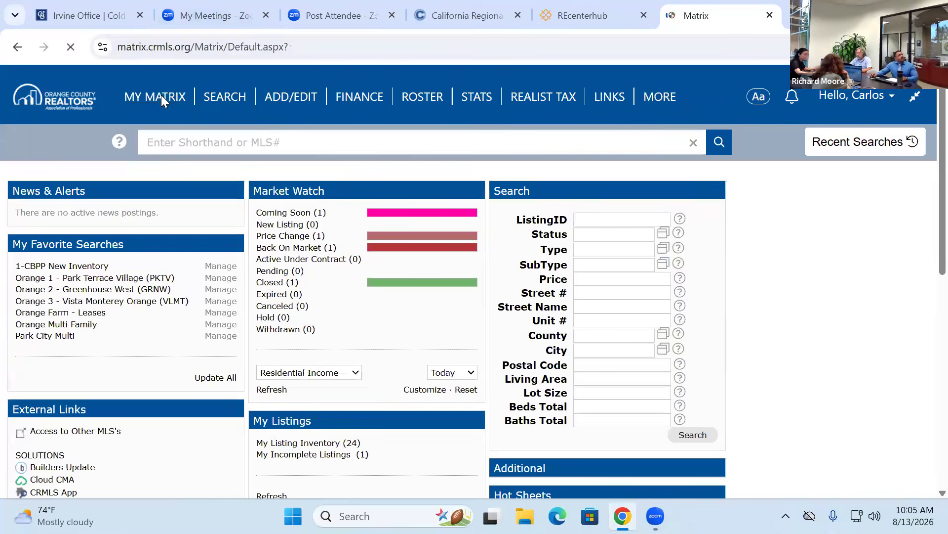
pyautogui.moveTo(151, 102)
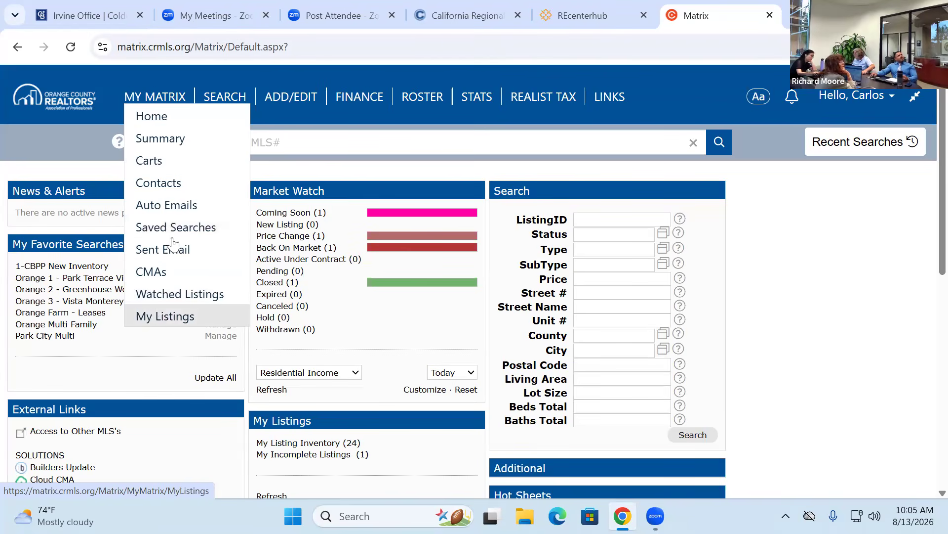
# - Check the Auto Emails page, which shows 0 auto emails, then head back to the dashboard
pyautogui.click(167, 207)
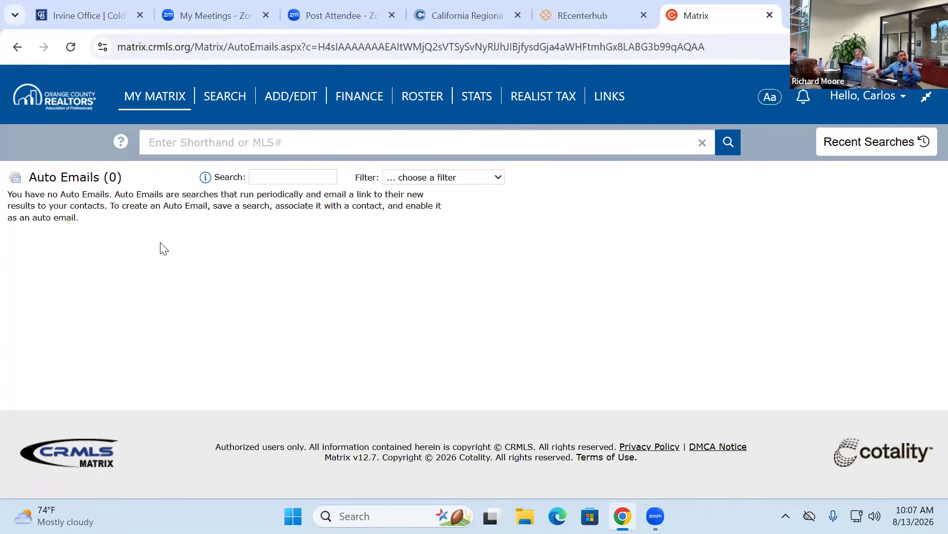
pyautogui.moveTo(168, 99)
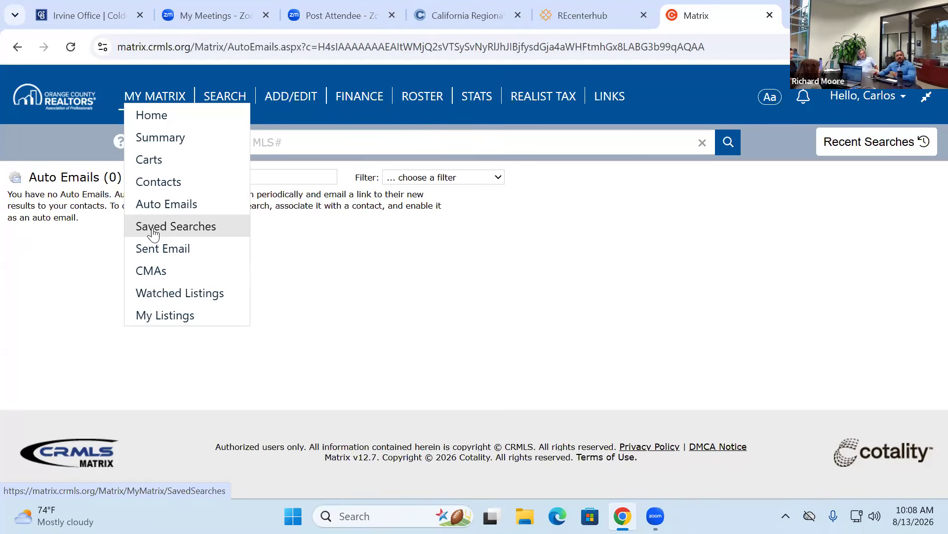
pyautogui.click(144, 117)
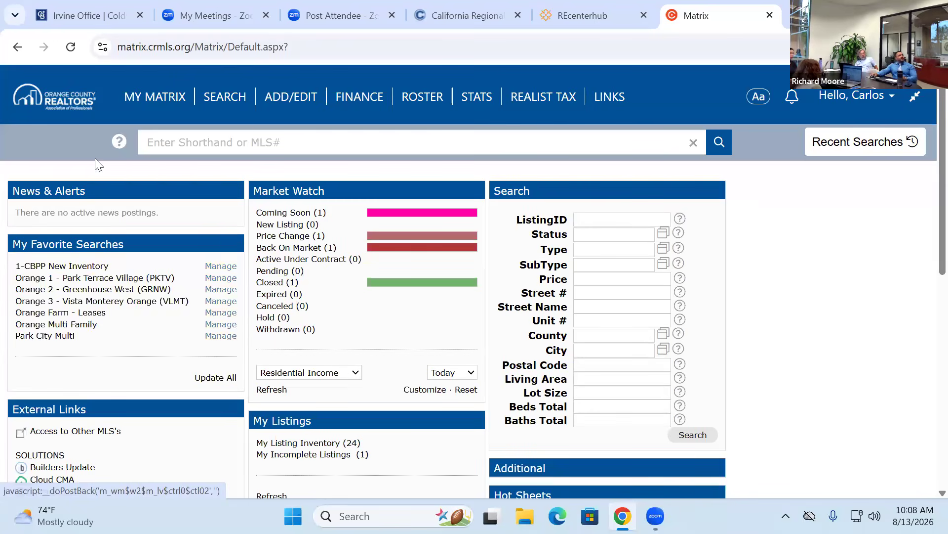
# - Return to the home dashboard through the MY MATRIX menu's Home option
pyautogui.moveTo(164, 85)
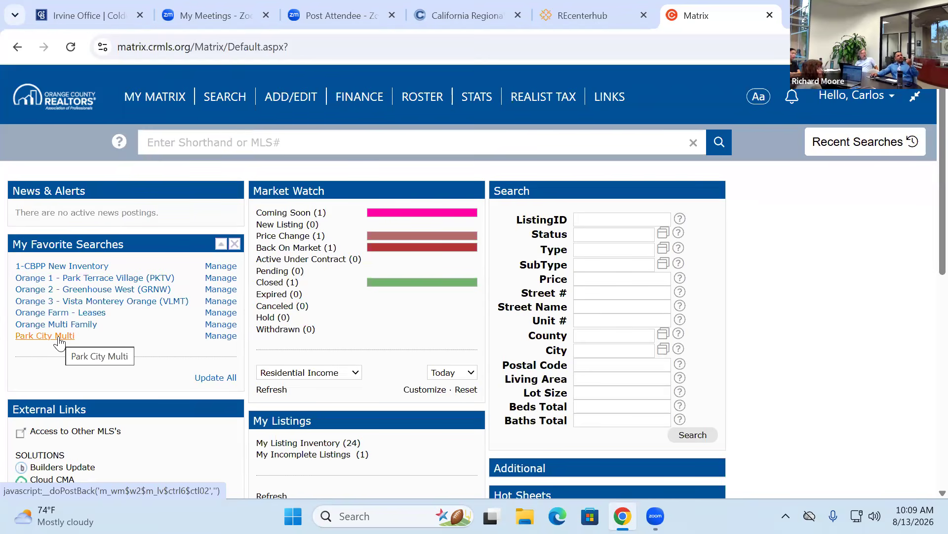
# - Run the Park City Multi favorite search to list its 4 Orange income properties
pyautogui.click(48, 336)
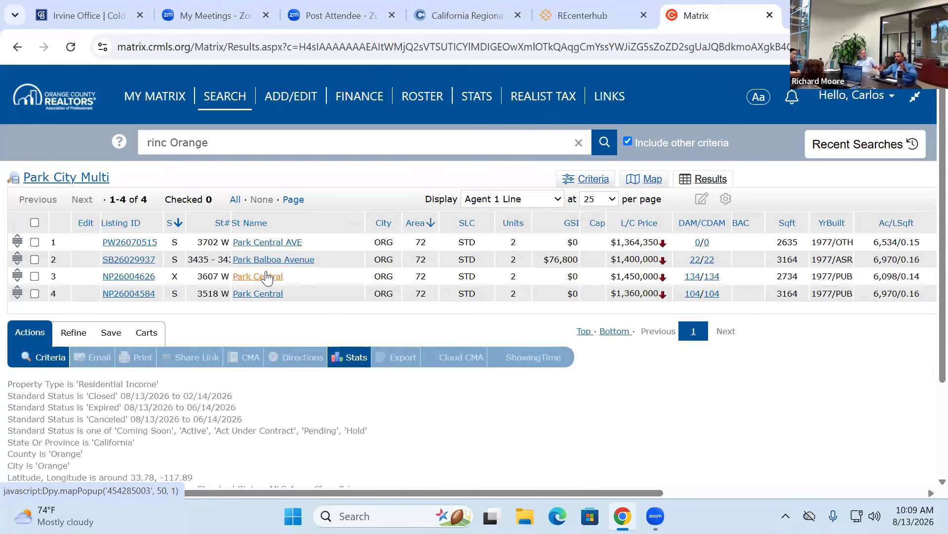
# - Go back from the Park City Multi results to the home dashboard via MY MATRIX > Home
pyautogui.moveTo(131, 99)
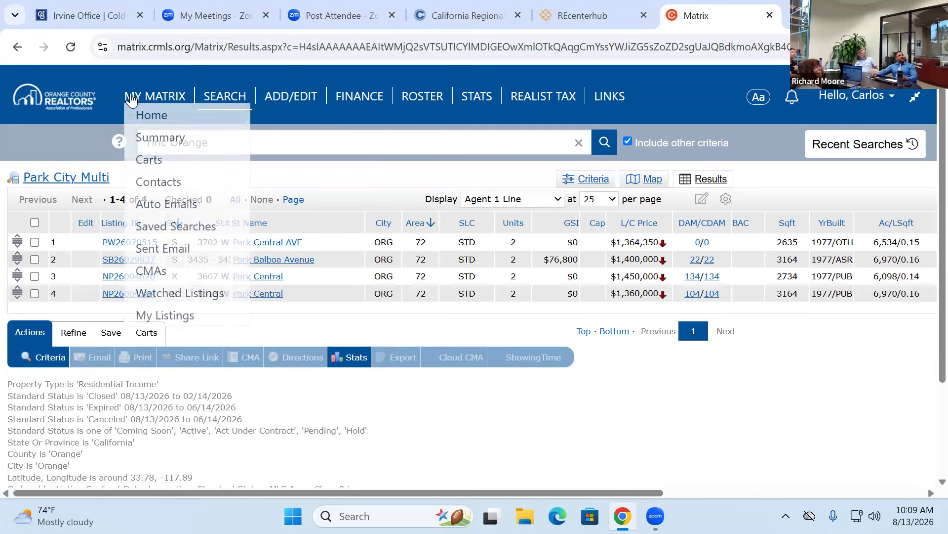
pyautogui.click(151, 116)
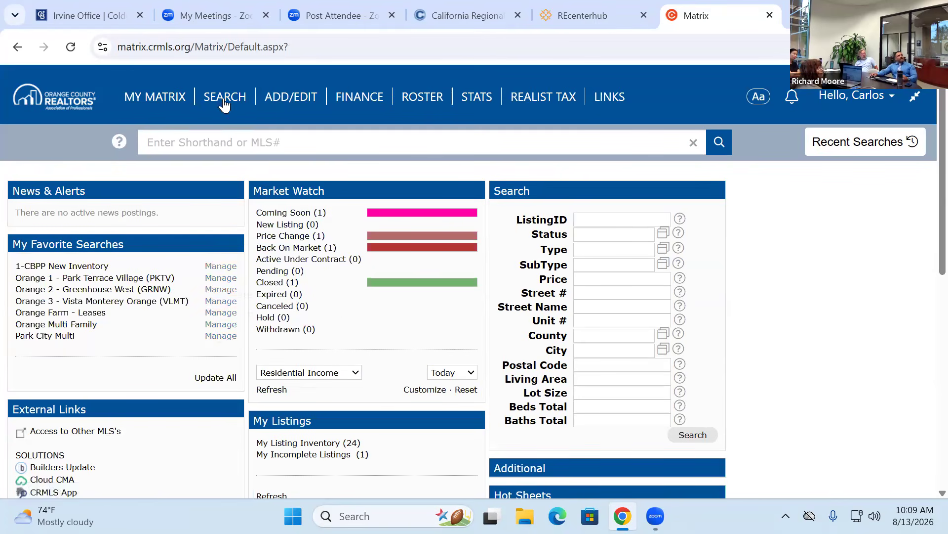
# - Reveal Search > Residential, listing Detail, Quick, Listing ID, Address, Today's New Listings, CMA and Create Your Own
pyautogui.moveTo(224, 104)
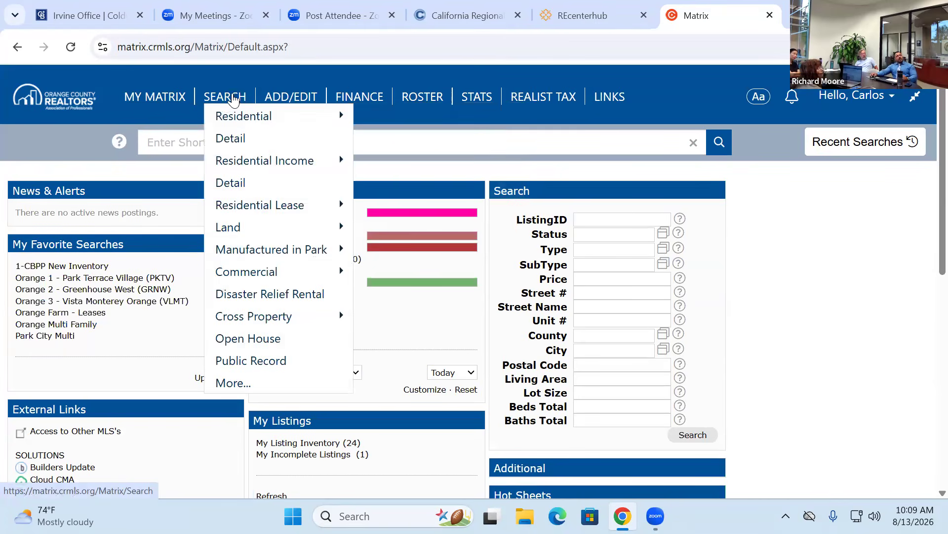
pyautogui.moveTo(234, 123)
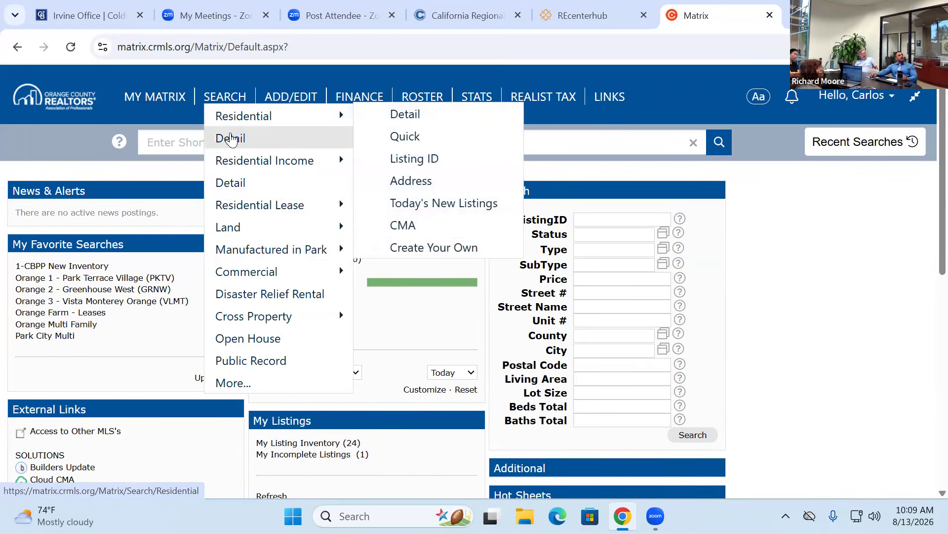
pyautogui.moveTo(230, 164)
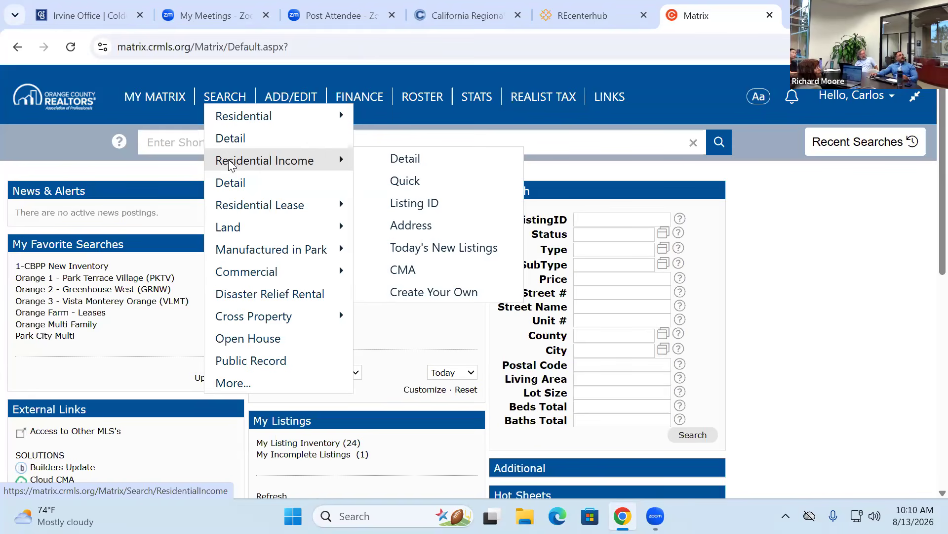
pyautogui.moveTo(238, 213)
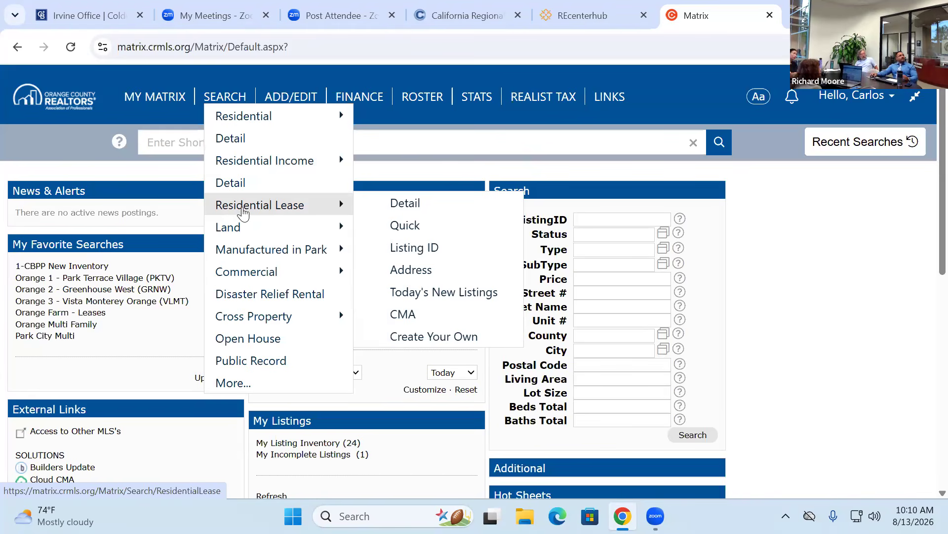
pyautogui.moveTo(241, 232)
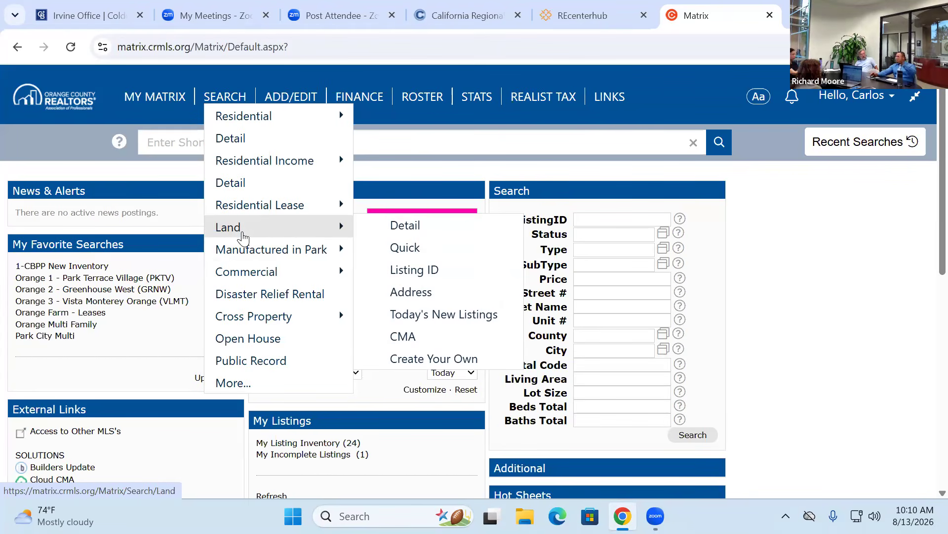
pyautogui.moveTo(243, 257)
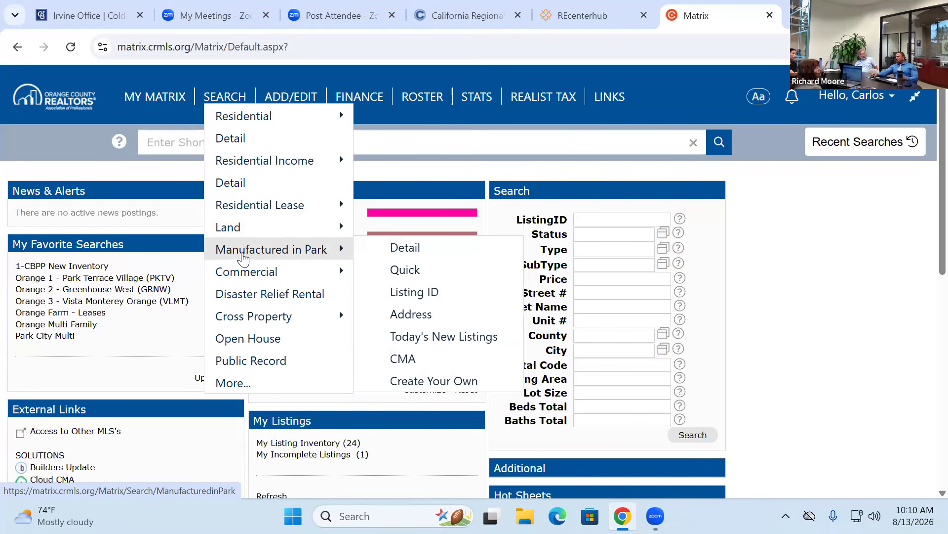
pyautogui.moveTo(241, 276)
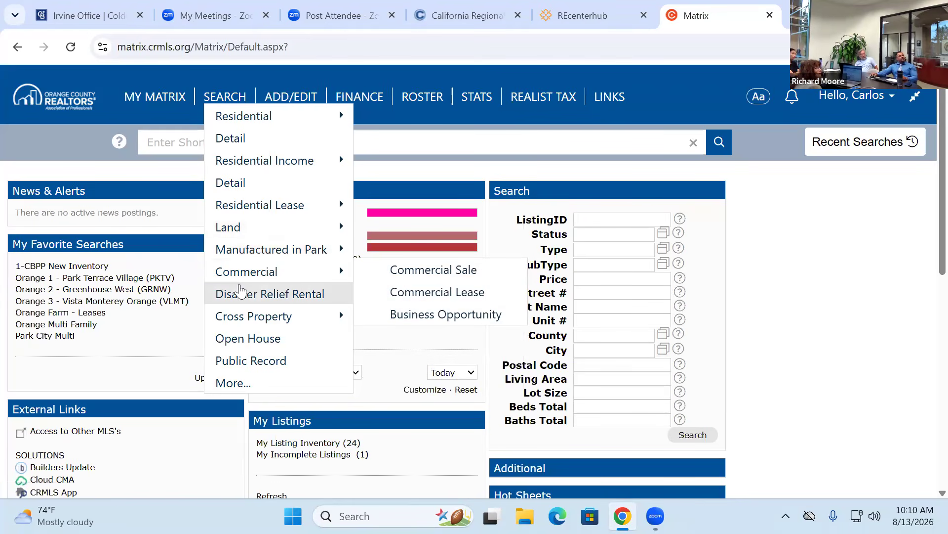
pyautogui.moveTo(248, 324)
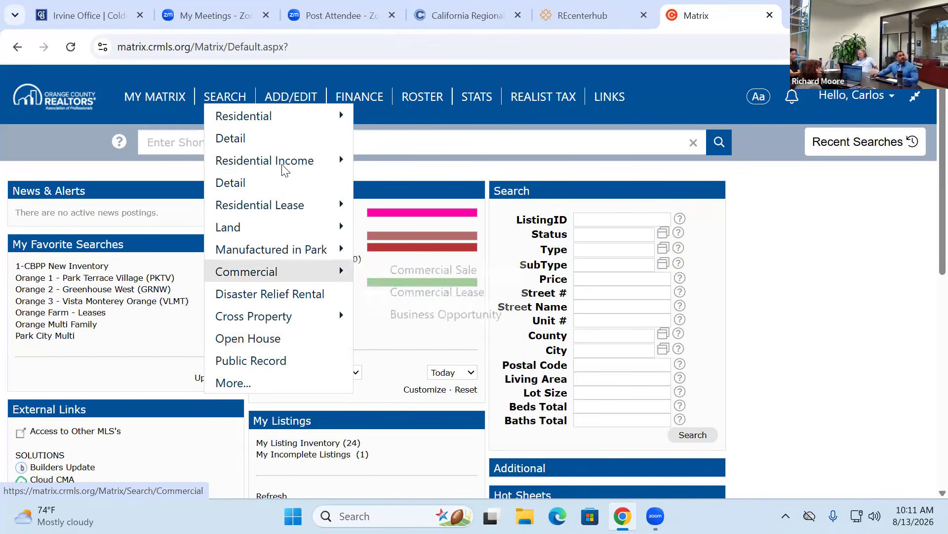
pyautogui.moveTo(306, 168)
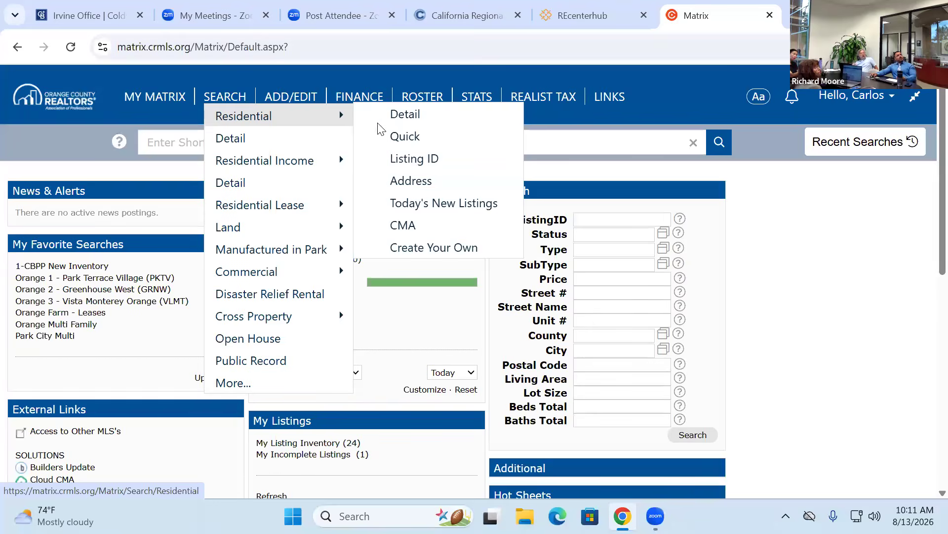
# - Open the Residential Detail search form with Active and Coming Soon statuses checked
pyautogui.click(421, 119)
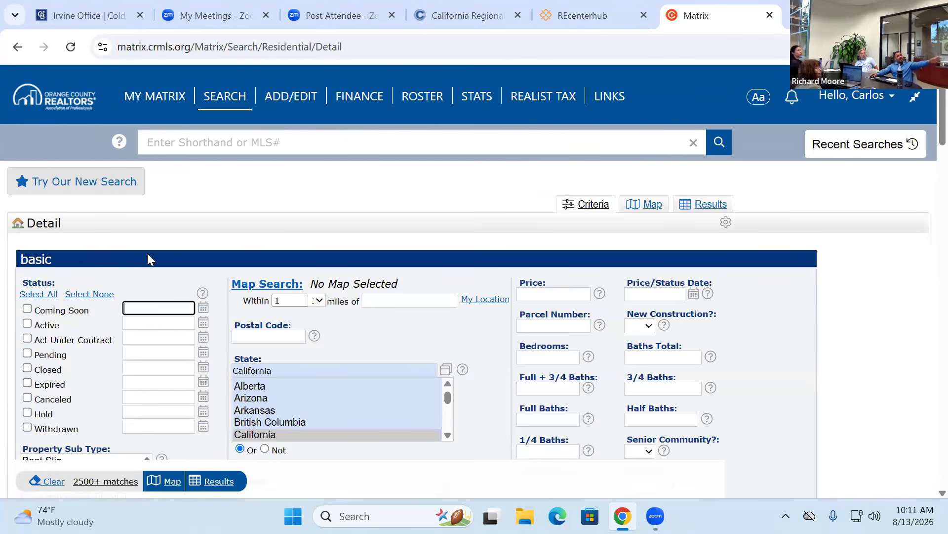
pyautogui.click(27, 324)
pyautogui.click(27, 309)
pyautogui.scroll(-5, 142, 257)
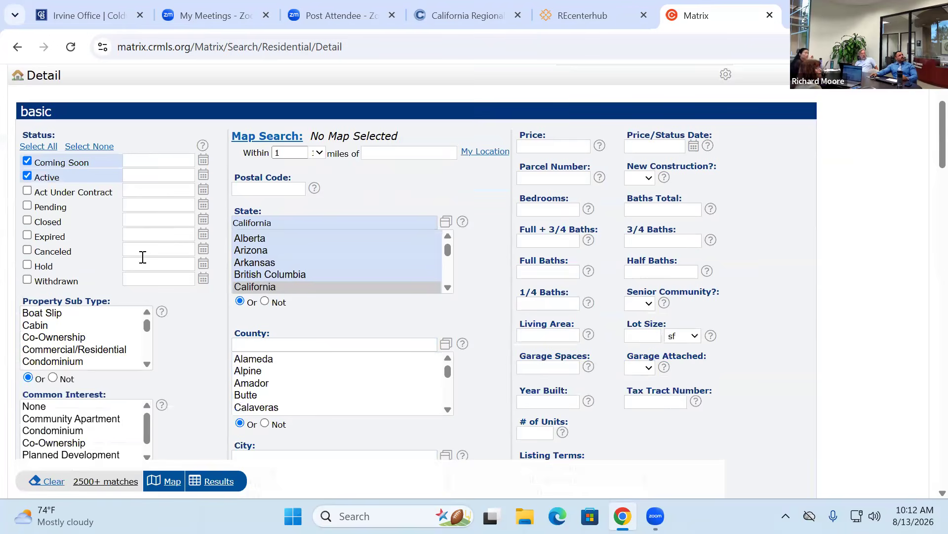
pyautogui.scroll(-2, 77, 270)
pyautogui.scroll(2, 75, 270)
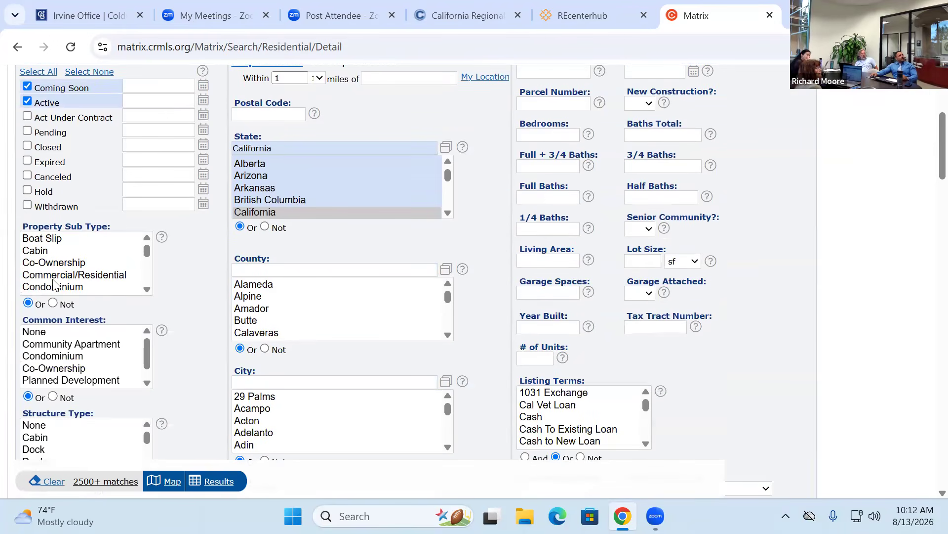
# - Select sub types Boat Slip through Condominium and set Property Attached to Yes
pyautogui.keyDown('shift'); pyautogui.click(50, 286); pyautogui.keyUp('shift')
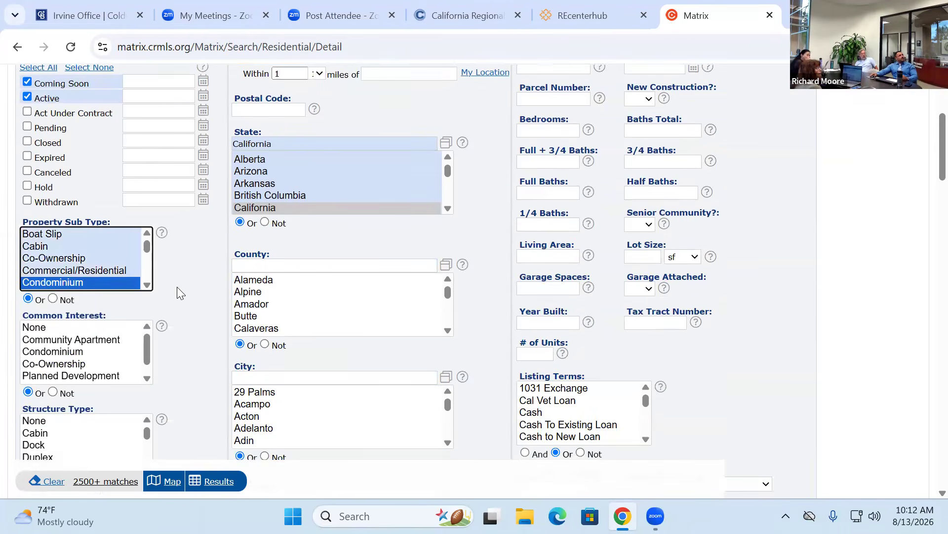
pyautogui.scroll(-3, 176, 286)
pyautogui.click(43, 375)
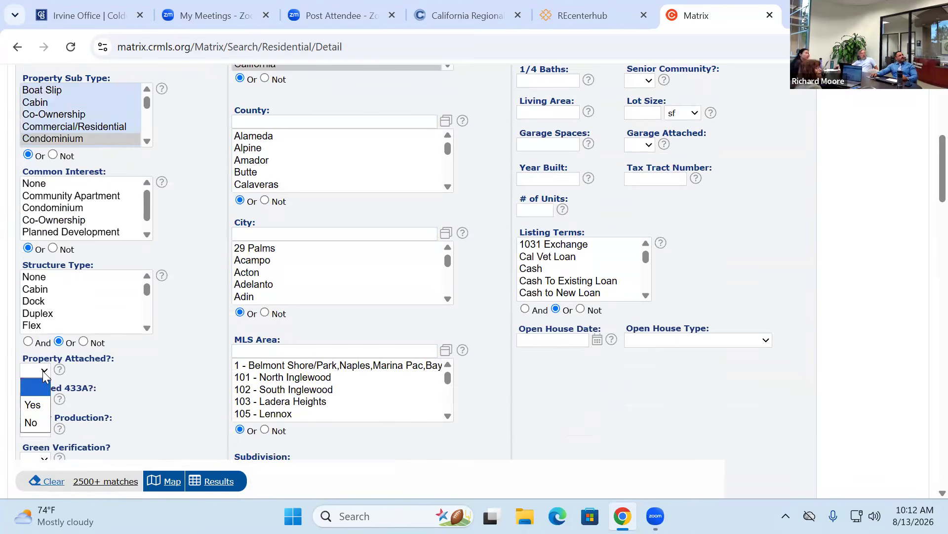
pyautogui.click(31, 403)
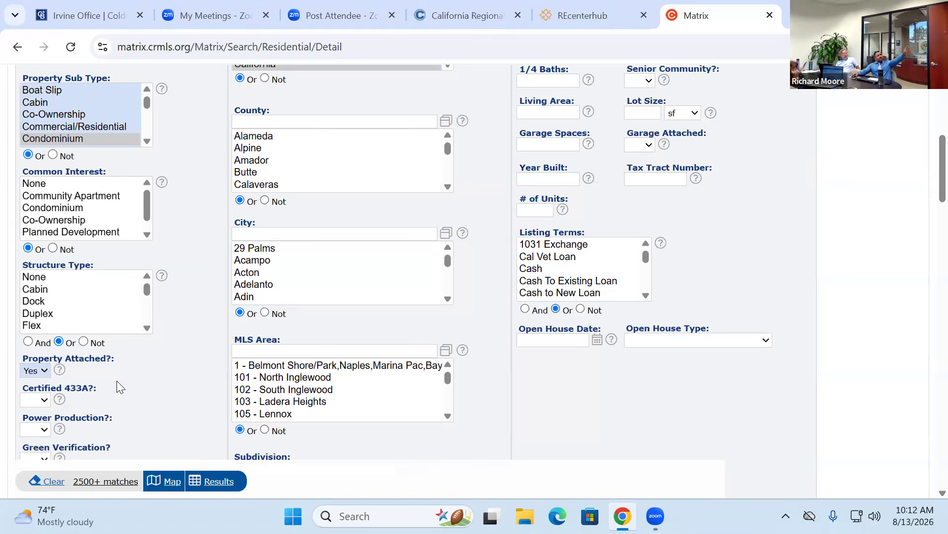
pyautogui.scroll(5, 107, 378)
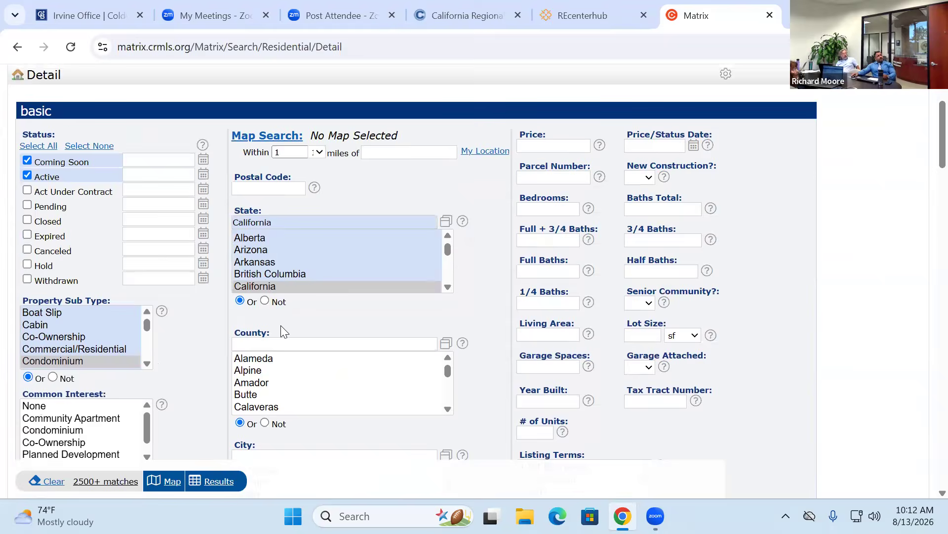
# - Limit the search to Orange County and the city of Irvine
pyautogui.scroll(-1, 272, 247)
pyautogui.click(270, 271)
pyautogui.write('orange')
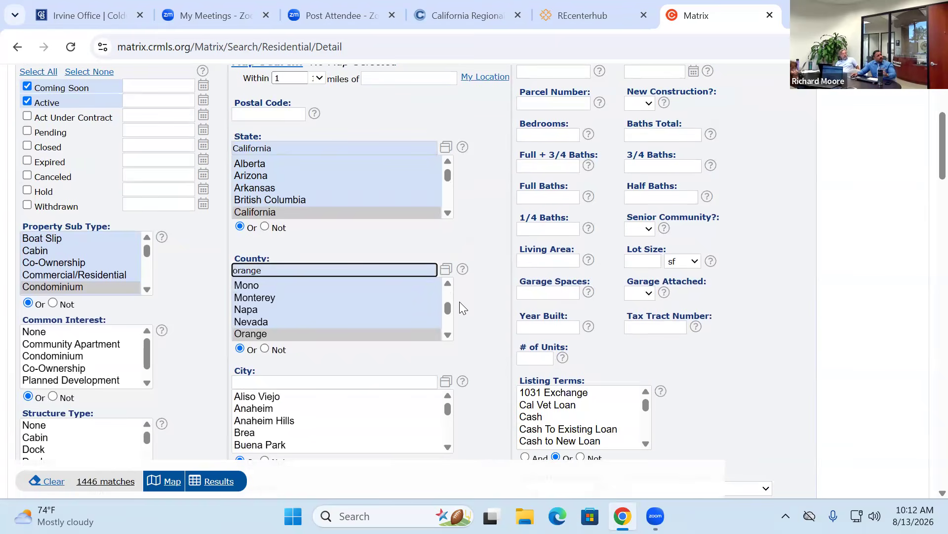
pyautogui.scroll(-2, 459, 301)
pyautogui.click(279, 233)
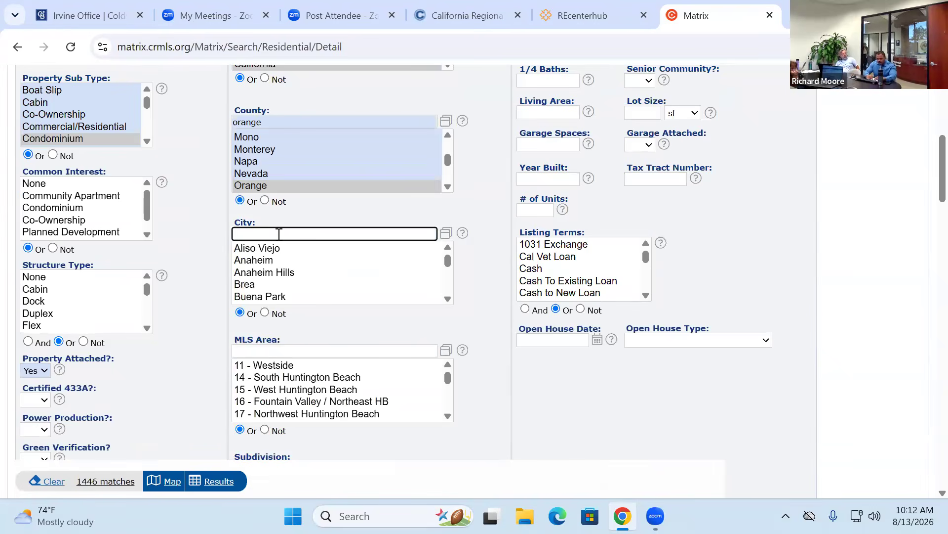
pyautogui.write('irvine')
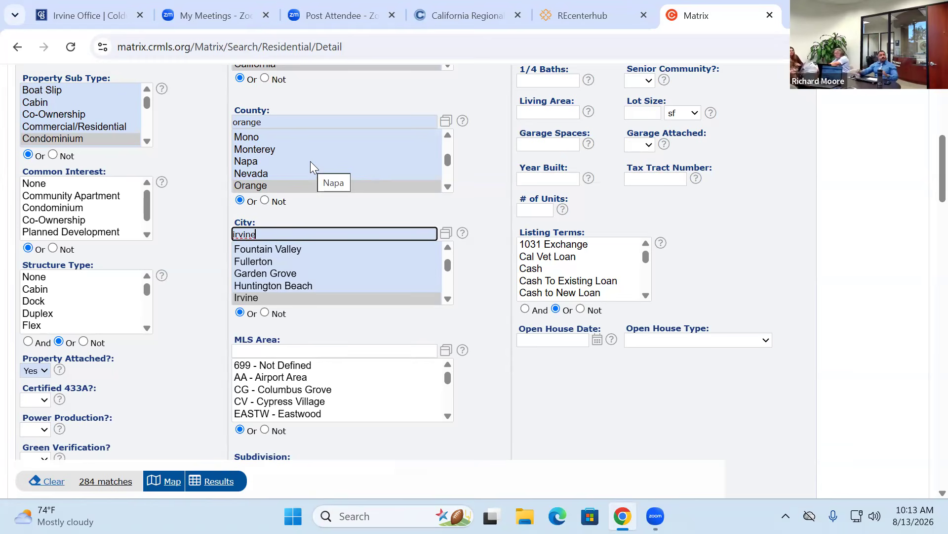
# - Restrict the MLS Area to WP - Westpark
pyautogui.scroll(-1, 186, 310)
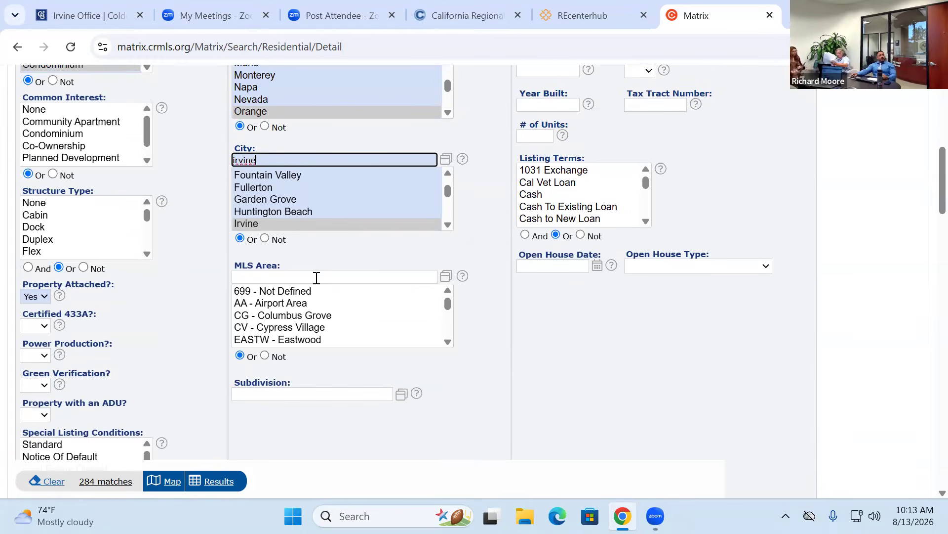
pyautogui.click(449, 304)
pyautogui.scroll(-3, 447, 318)
pyautogui.scroll(-5, 447, 323)
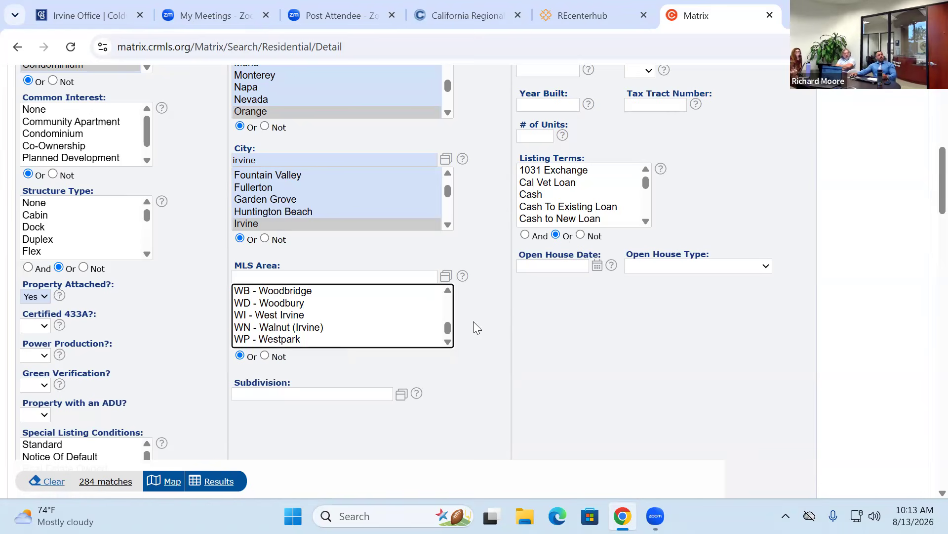
pyautogui.click(282, 341)
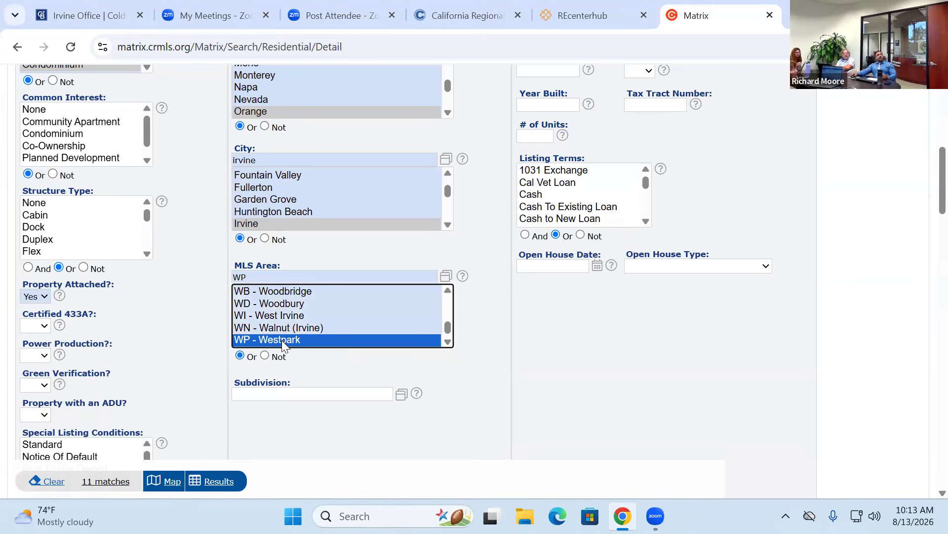
pyautogui.click(402, 393)
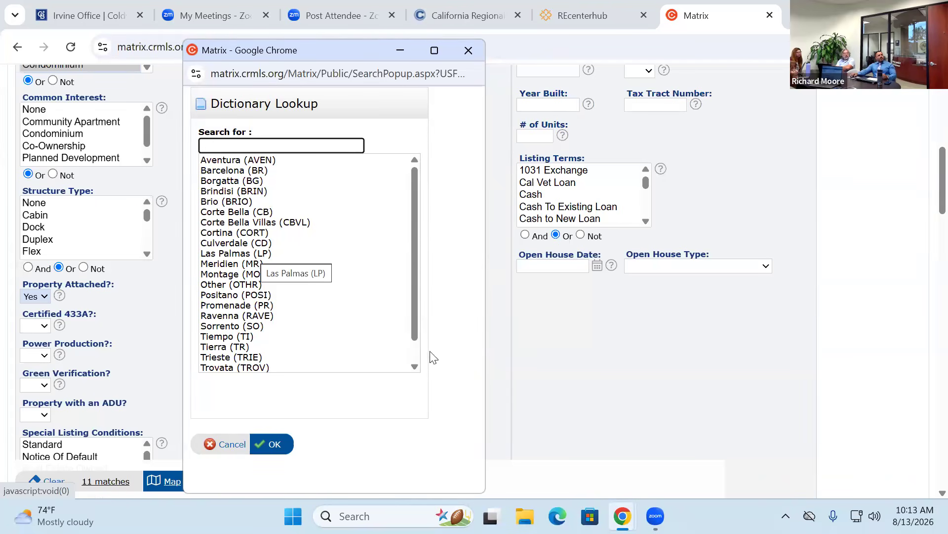
pyautogui.click(468, 51)
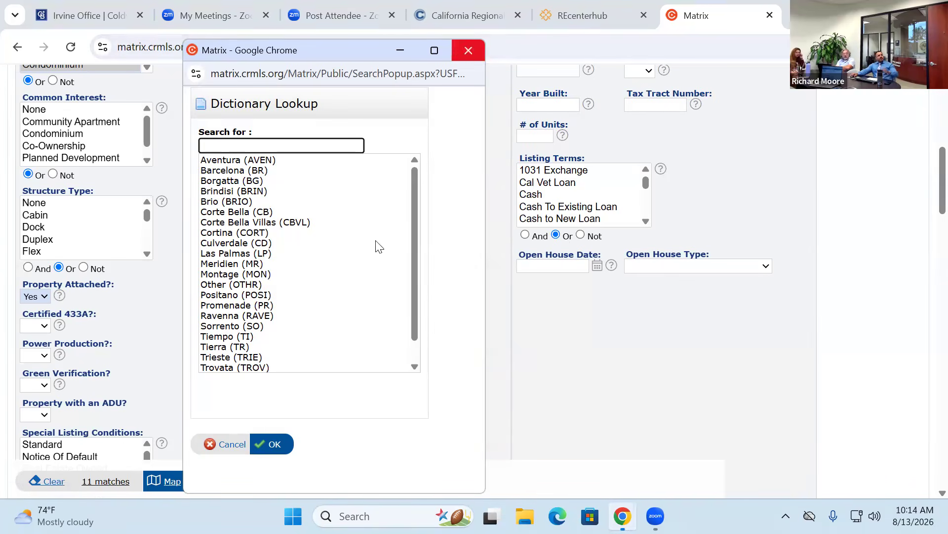
pyautogui.scroll(4, 517, 338)
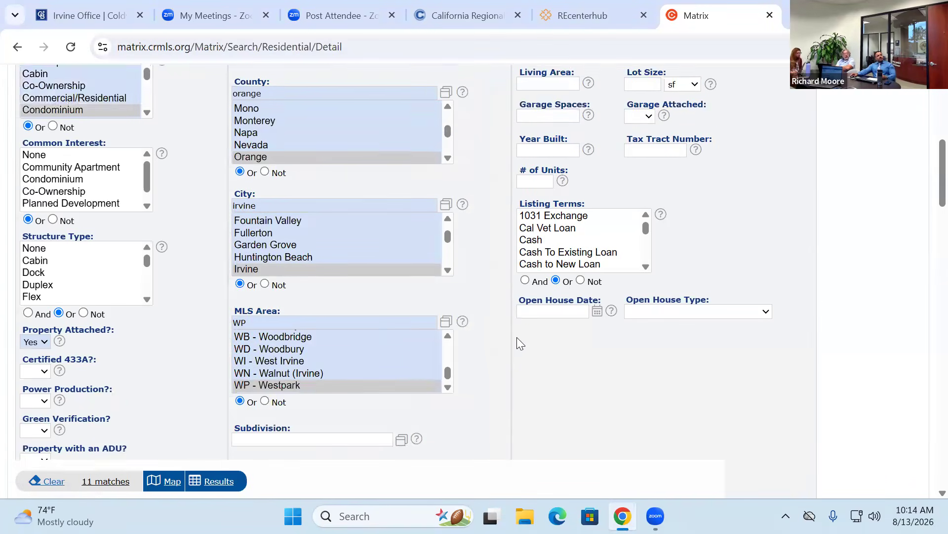
pyautogui.scroll(-5, 490, 324)
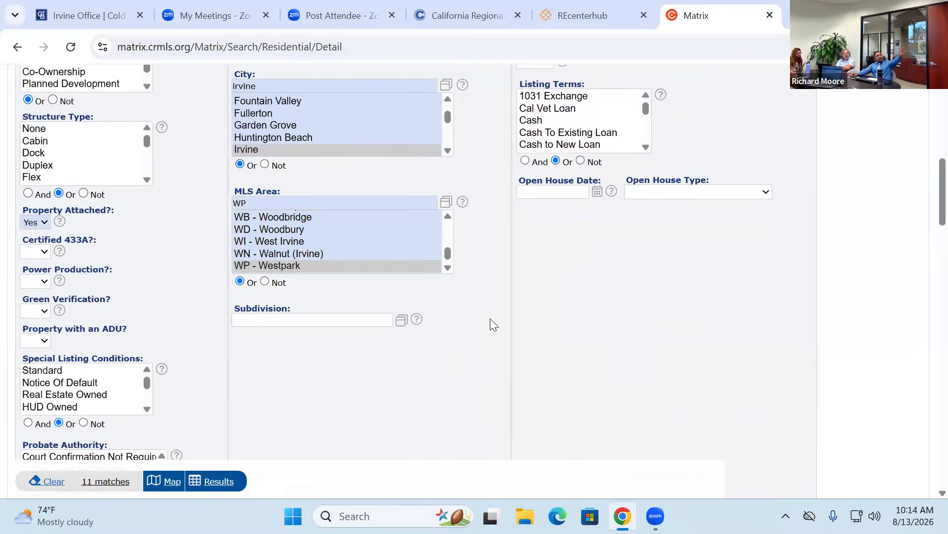
pyautogui.scroll(6, 492, 318)
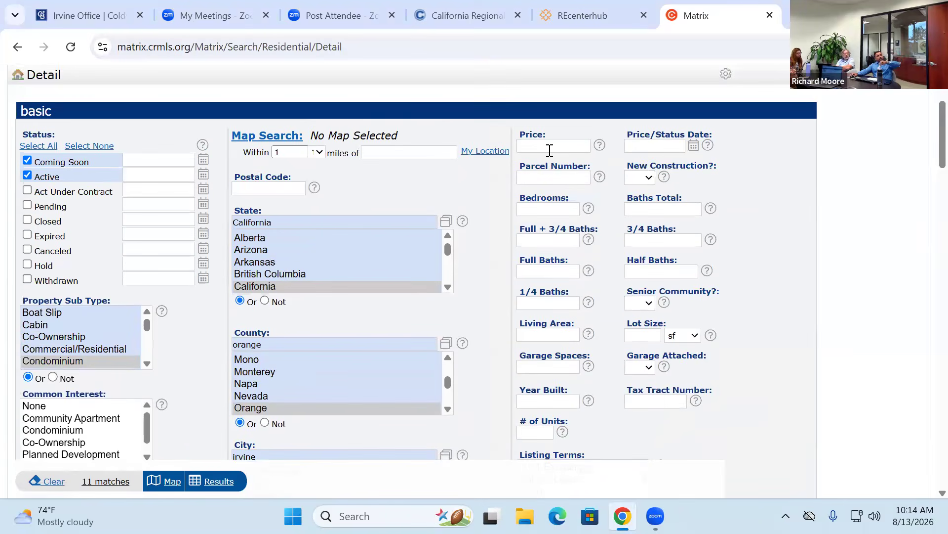
# - Set Price to 1750000- and Bedrooms to 3+, leaving 3 matches
pyautogui.click(548, 144)
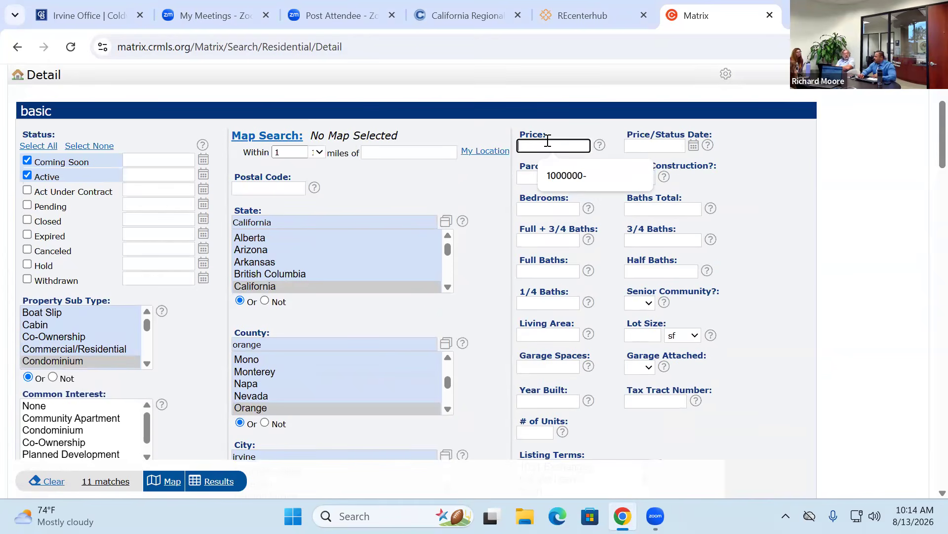
pyautogui.write('1750000-')
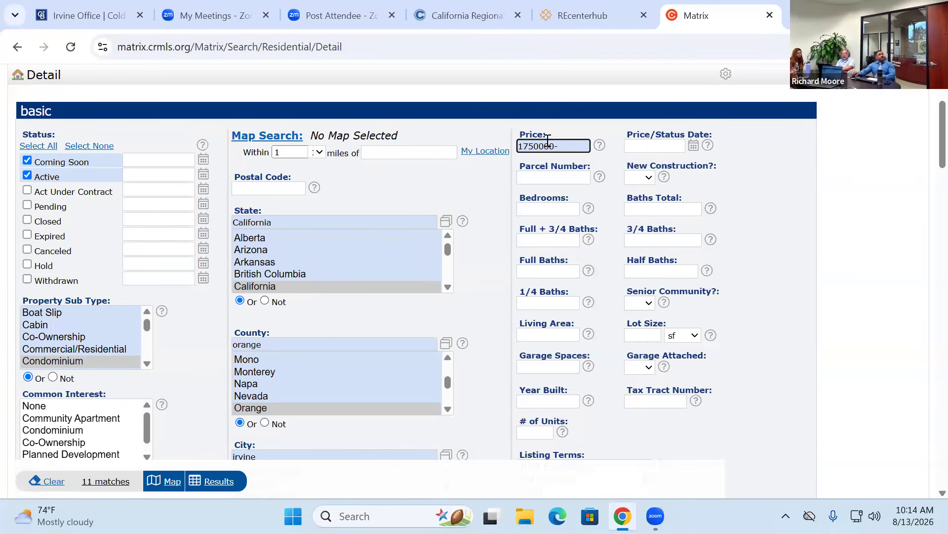
pyautogui.click(540, 206)
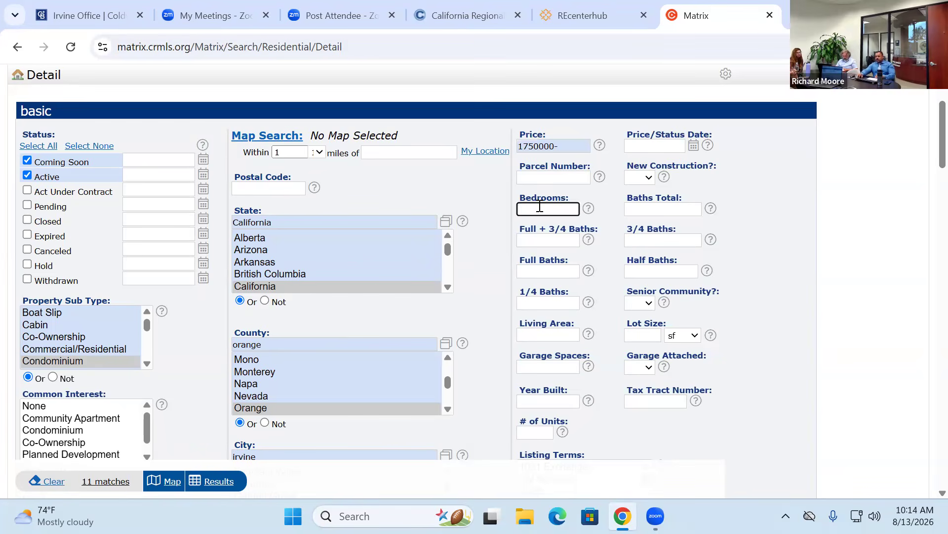
pyautogui.write('3+')
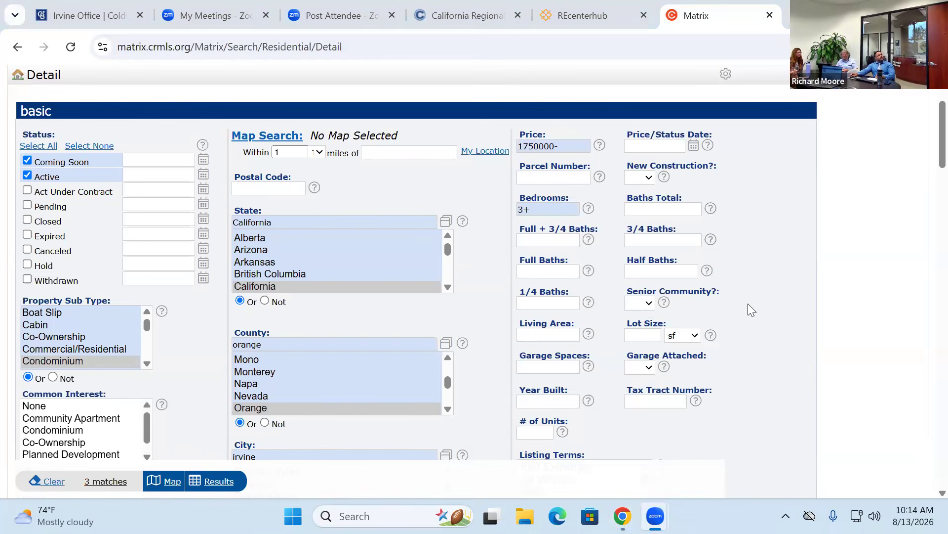
pyautogui.scroll(3, 695, 336)
pyautogui.scroll(-2, 694, 335)
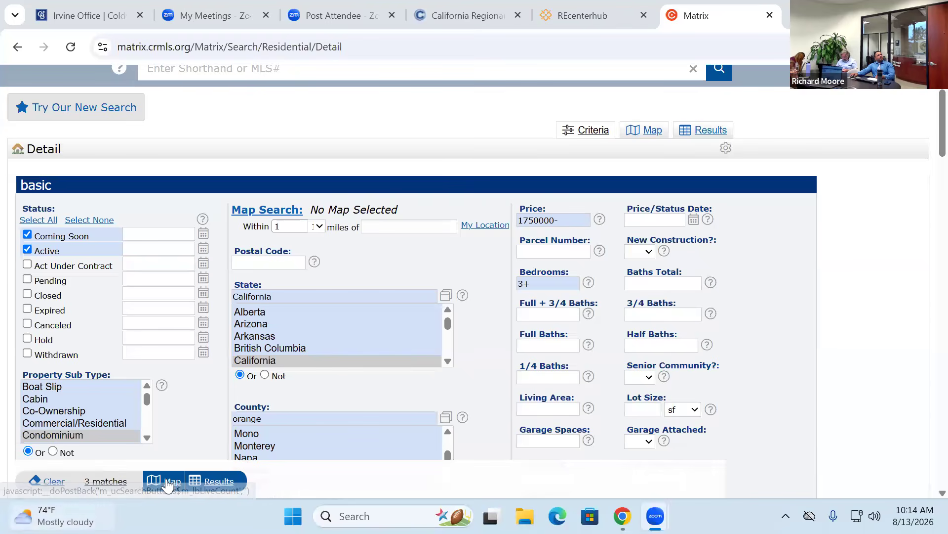
pyautogui.click(652, 131)
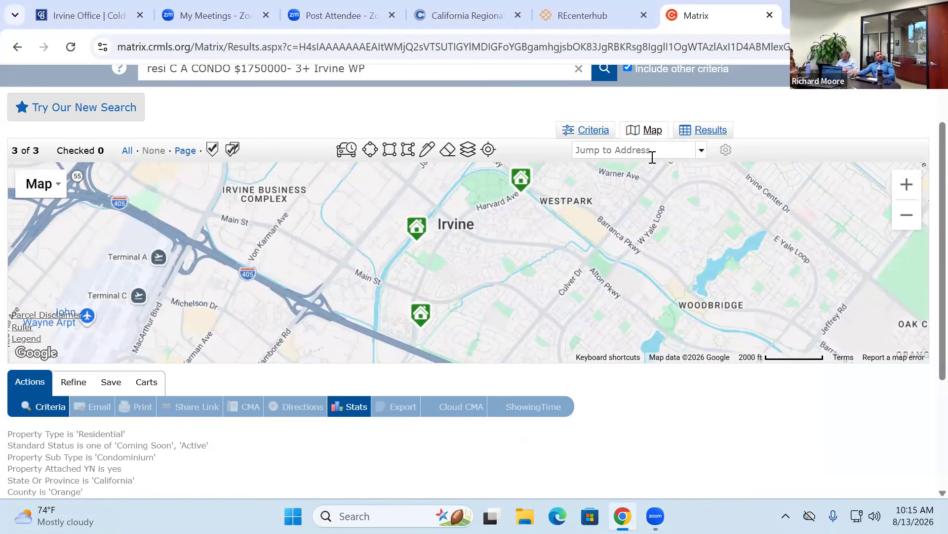
pyautogui.moveTo(714, 129); pyautogui.dragTo(687, 112)
pyautogui.moveTo(525, 185)
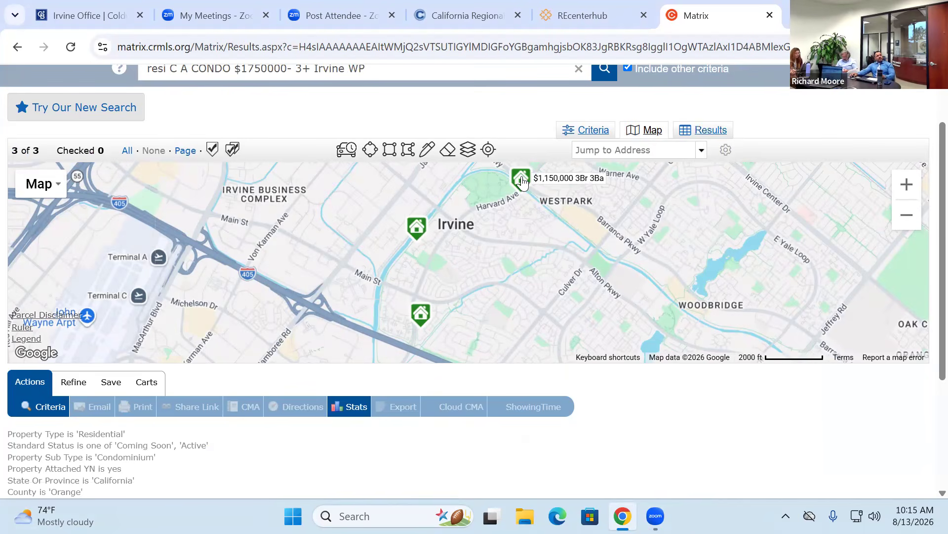
pyautogui.click(521, 179)
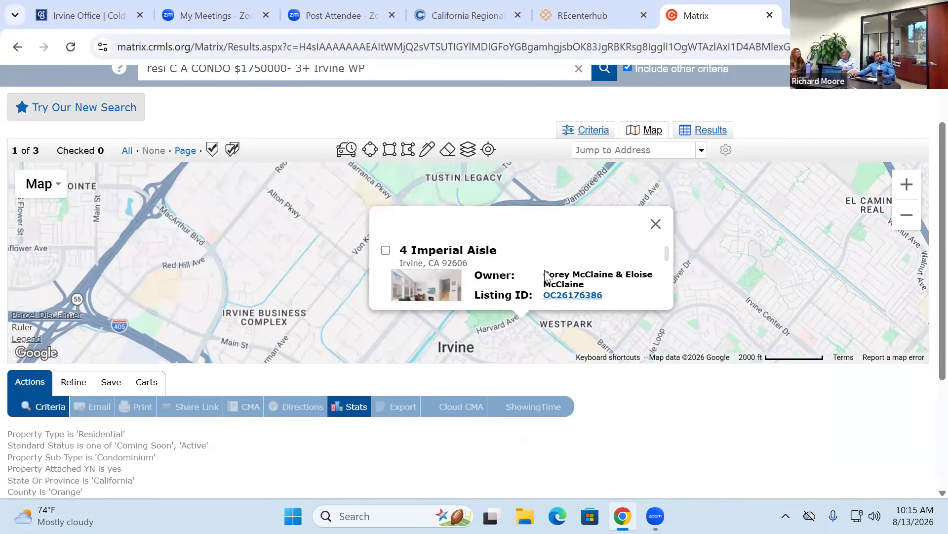
pyautogui.scroll(-3, 612, 276)
pyautogui.scroll(-2, 608, 277)
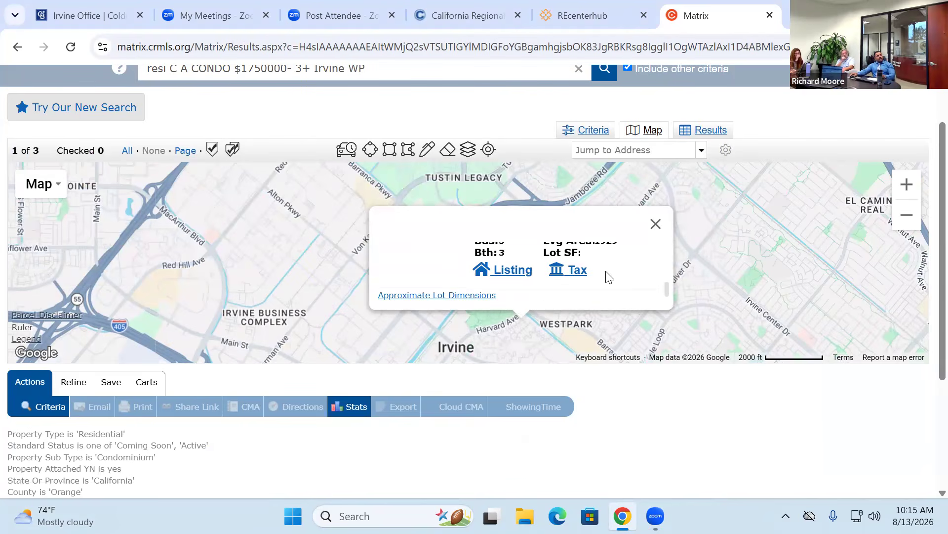
pyautogui.click(655, 224)
pyautogui.moveTo(587, 204); pyautogui.dragTo(594, 188)
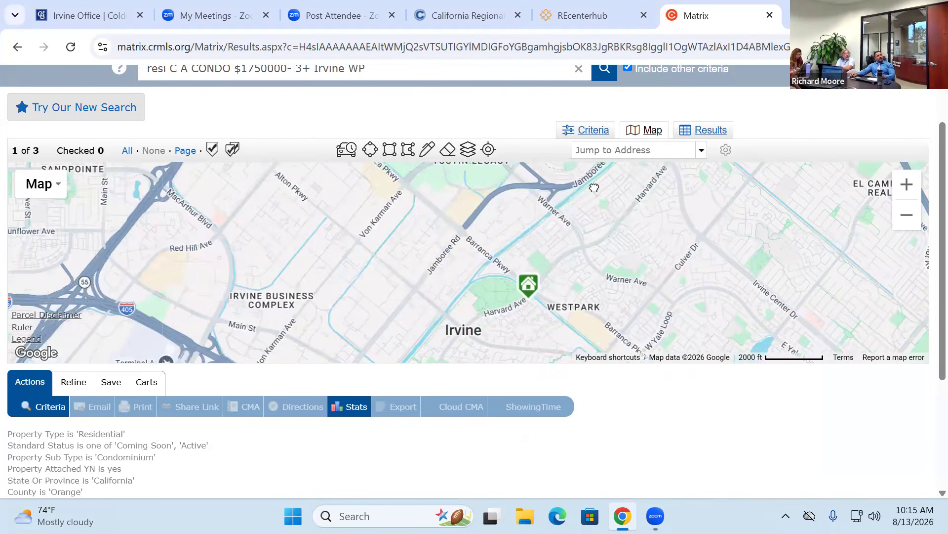
pyautogui.click(471, 235)
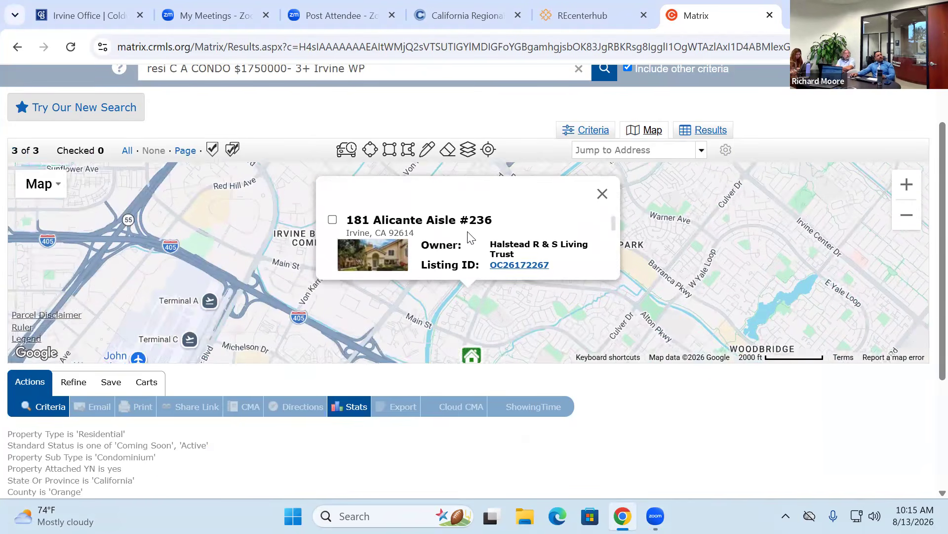
pyautogui.click(602, 224)
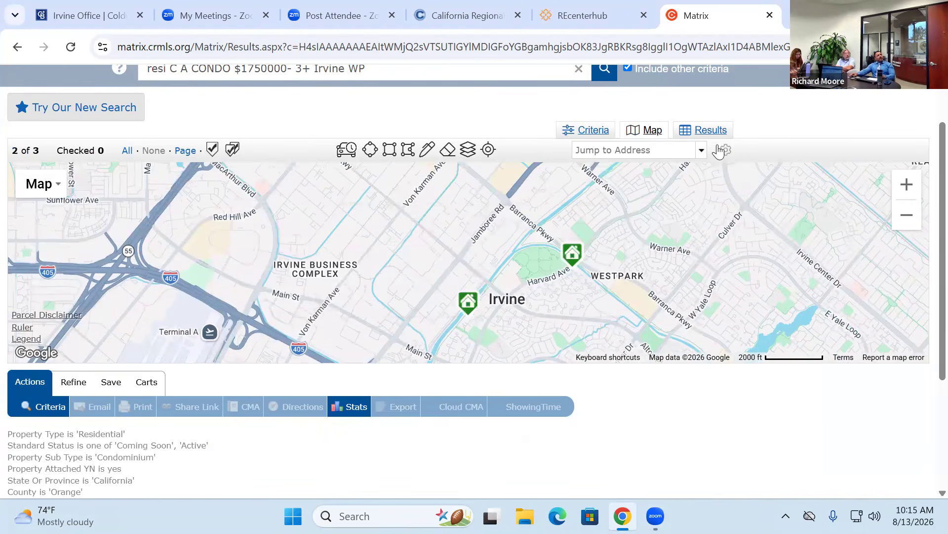
pyautogui.click(708, 130)
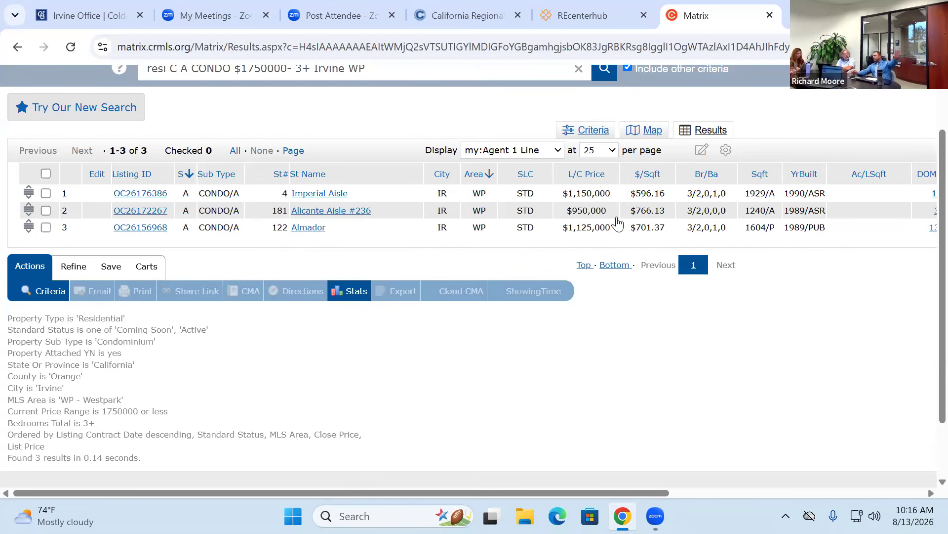
pyautogui.click(586, 178)
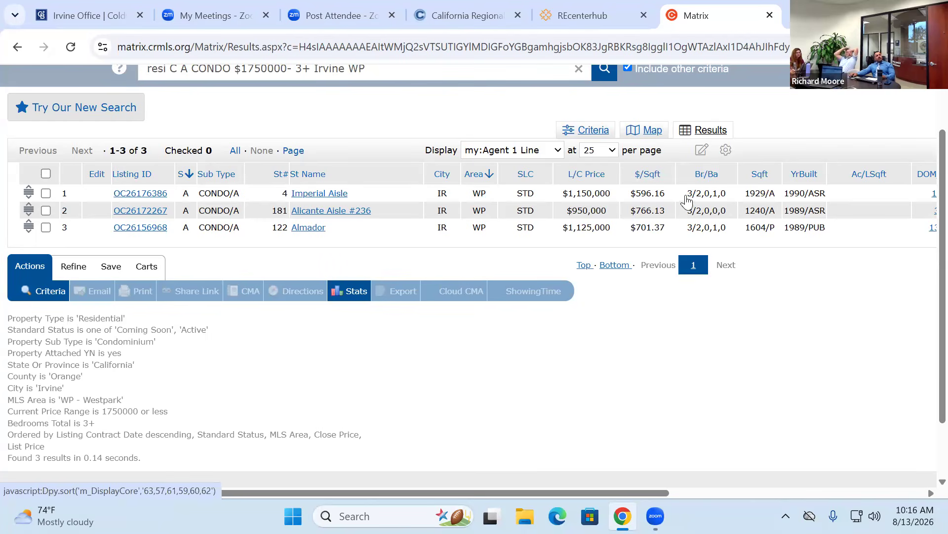
pyautogui.moveTo(689, 194)
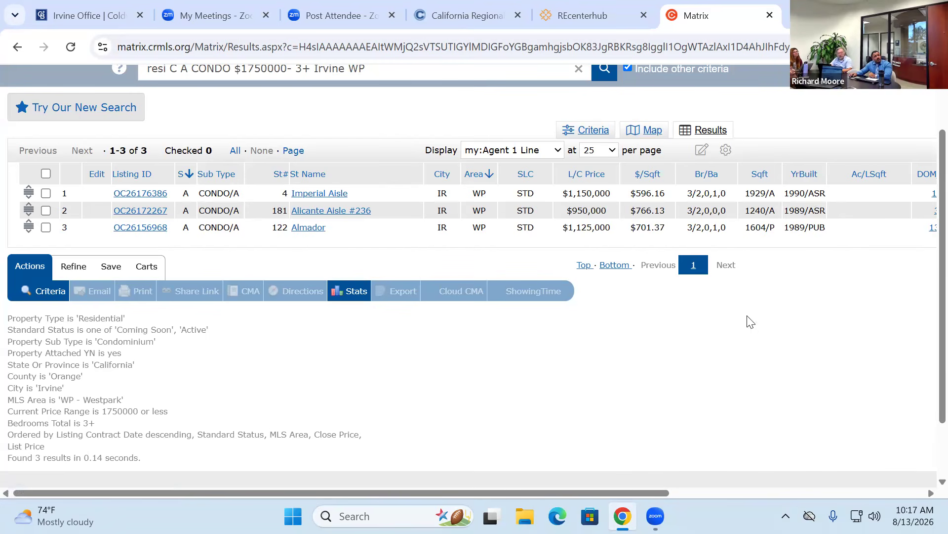
pyautogui.moveTo(647, 493); pyautogui.dragTo(846, 484)
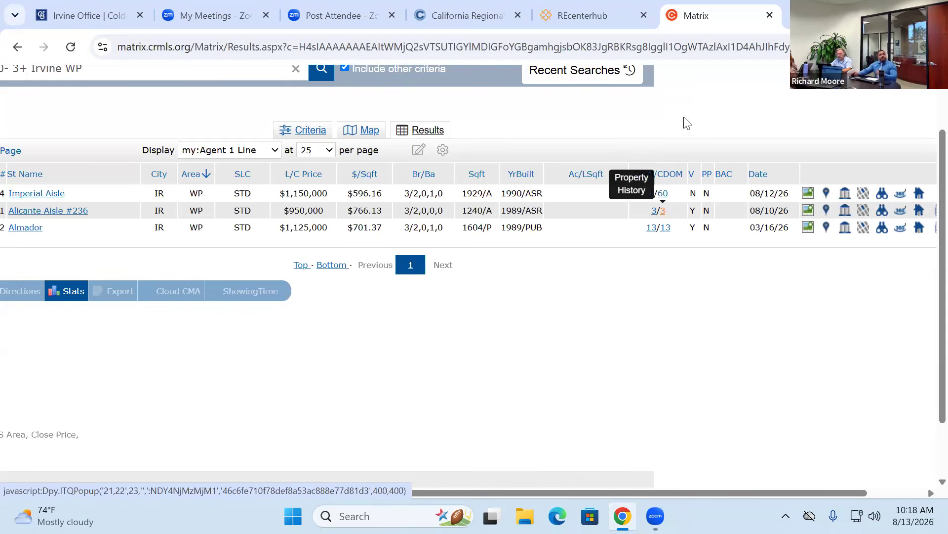
pyautogui.click(658, 193)
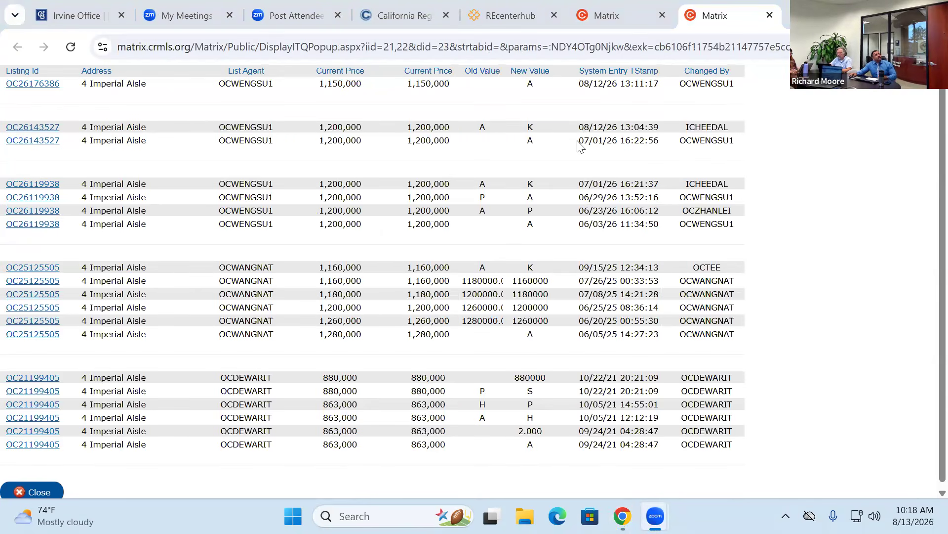
pyautogui.moveTo(579, 140); pyautogui.dragTo(736, 147)
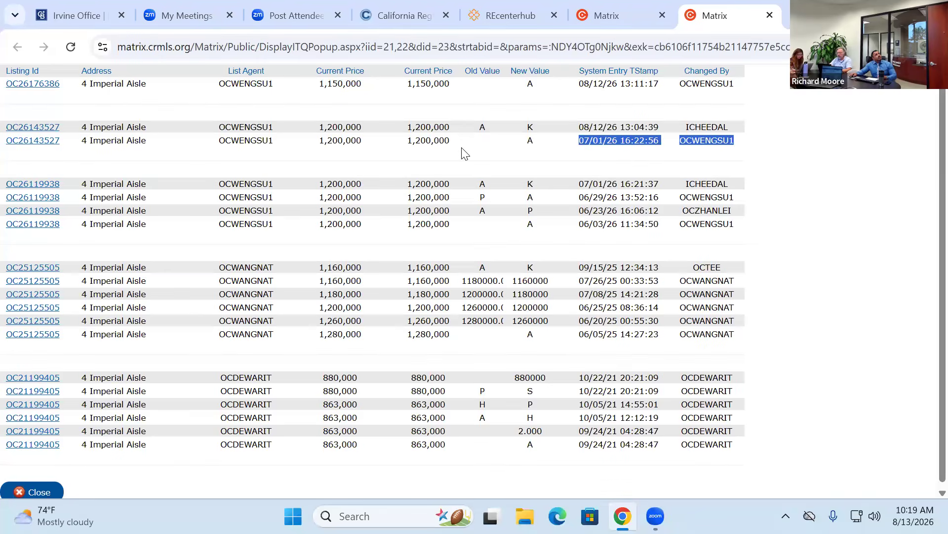
pyautogui.click(584, 185)
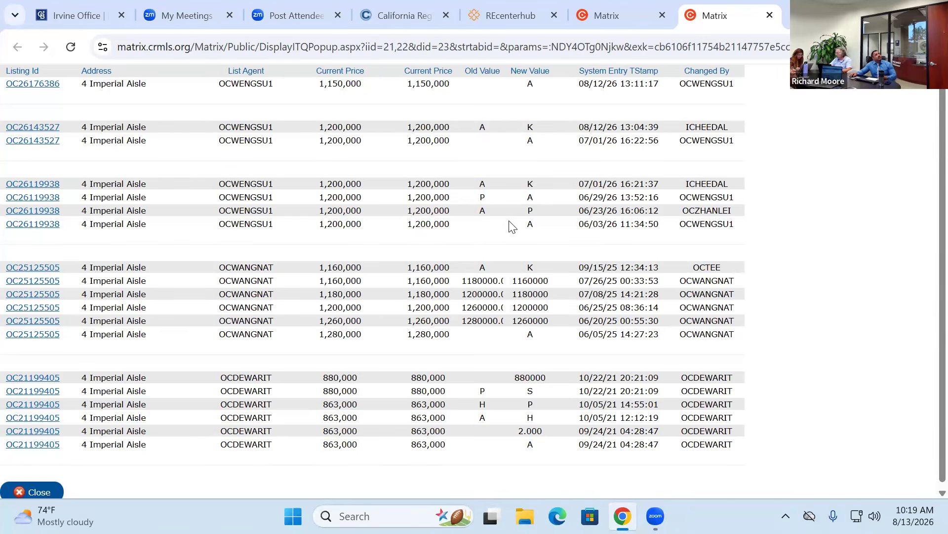
pyautogui.moveTo(532, 227); pyautogui.dragTo(725, 232)
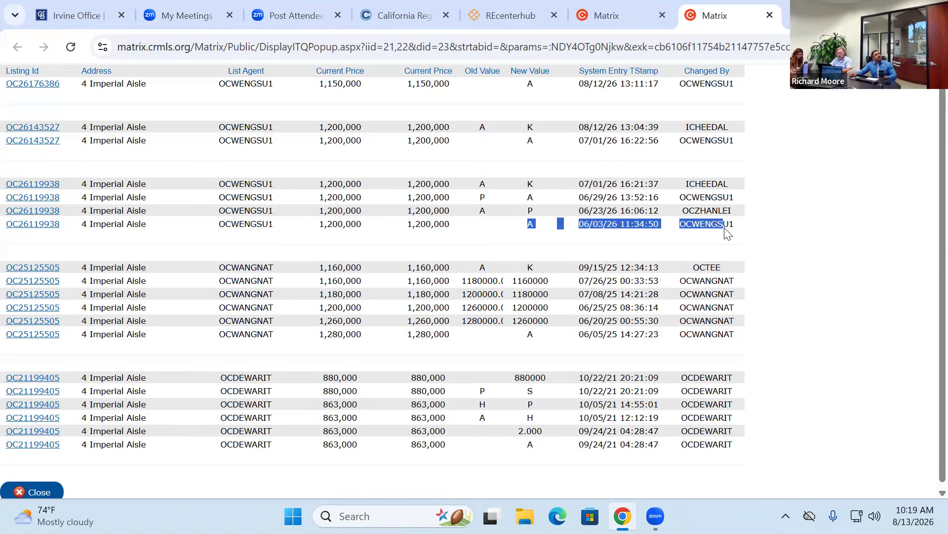
pyautogui.moveTo(577, 226); pyautogui.dragTo(483, 210)
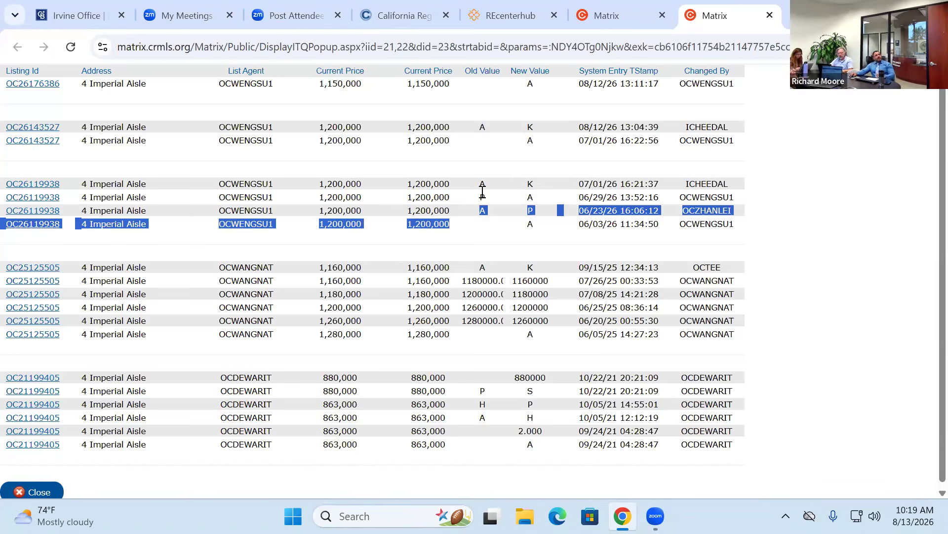
pyautogui.moveTo(478, 184); pyautogui.dragTo(540, 182)
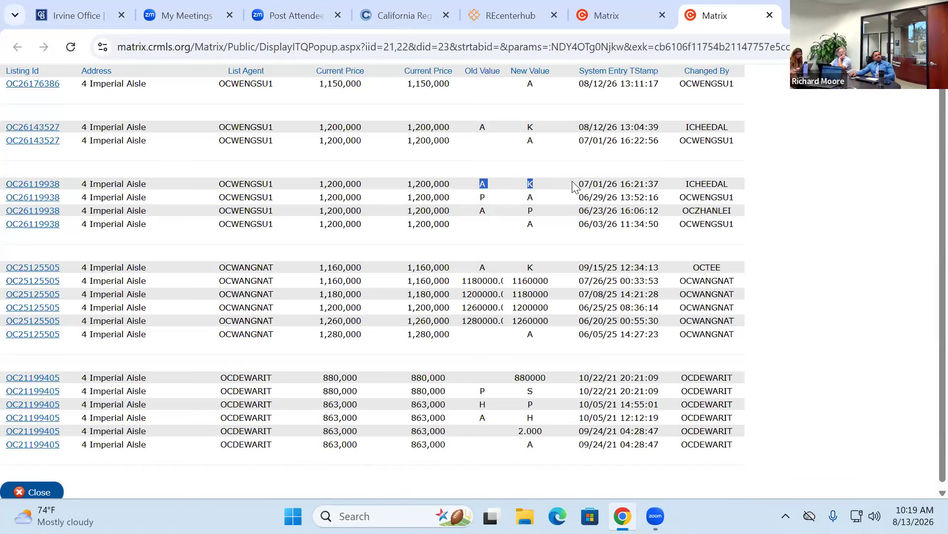
pyautogui.moveTo(523, 142); pyautogui.dragTo(581, 144)
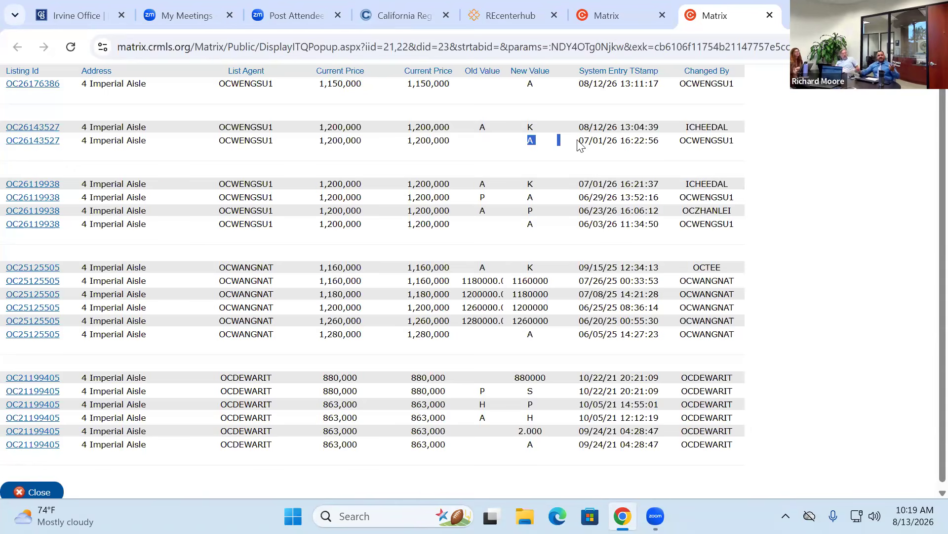
pyautogui.click(524, 168)
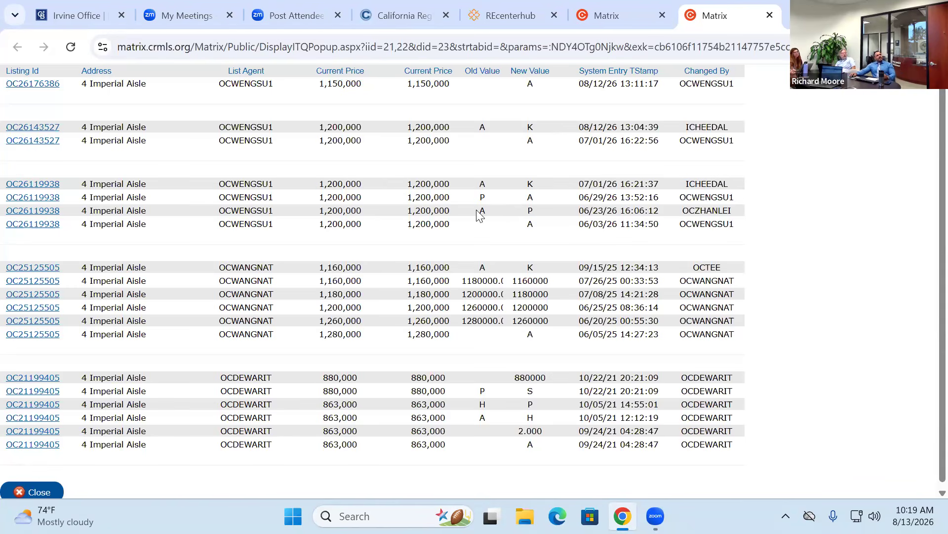
pyautogui.moveTo(503, 212); pyautogui.dragTo(537, 213)
pyautogui.click(479, 188)
pyautogui.doubleClick(548, 141)
pyautogui.doubleClick(552, 92)
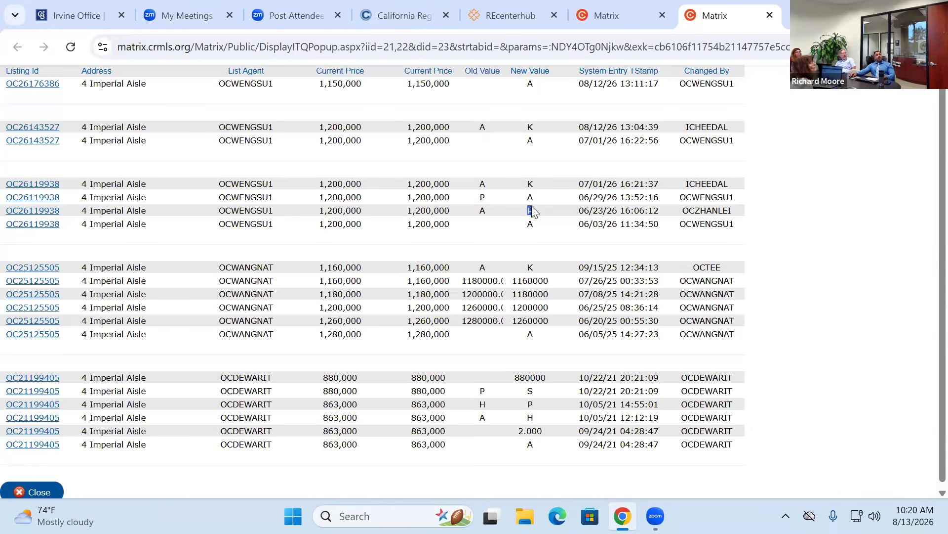
pyautogui.doubleClick(484, 199)
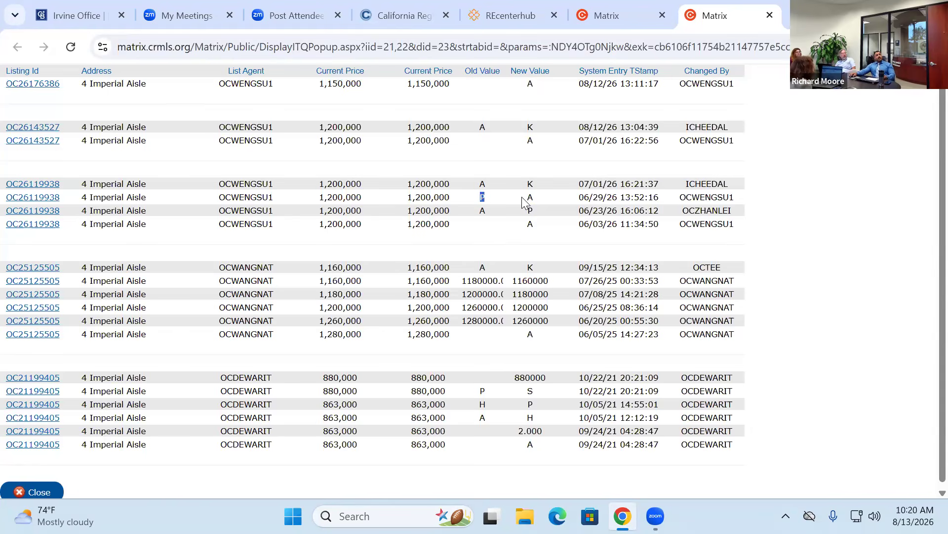
pyautogui.click(478, 187)
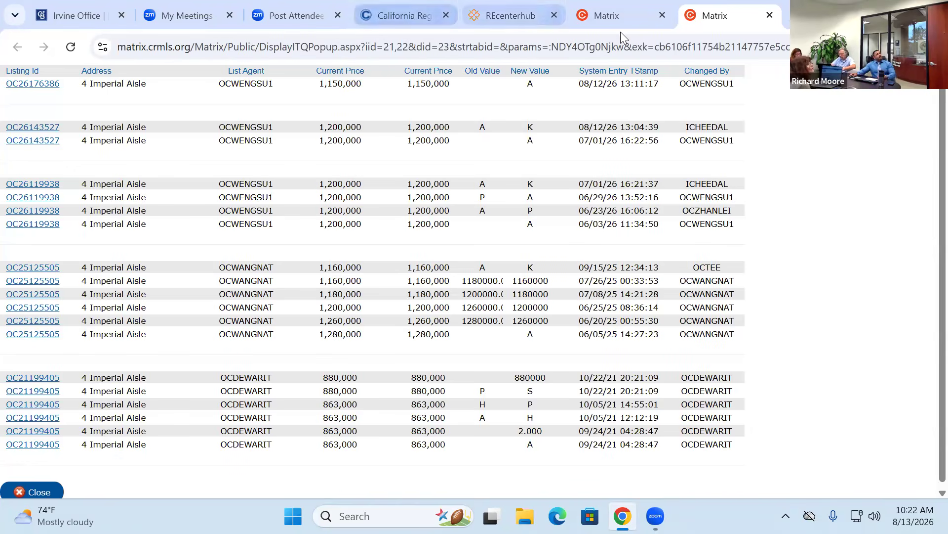
pyautogui.click(770, 16)
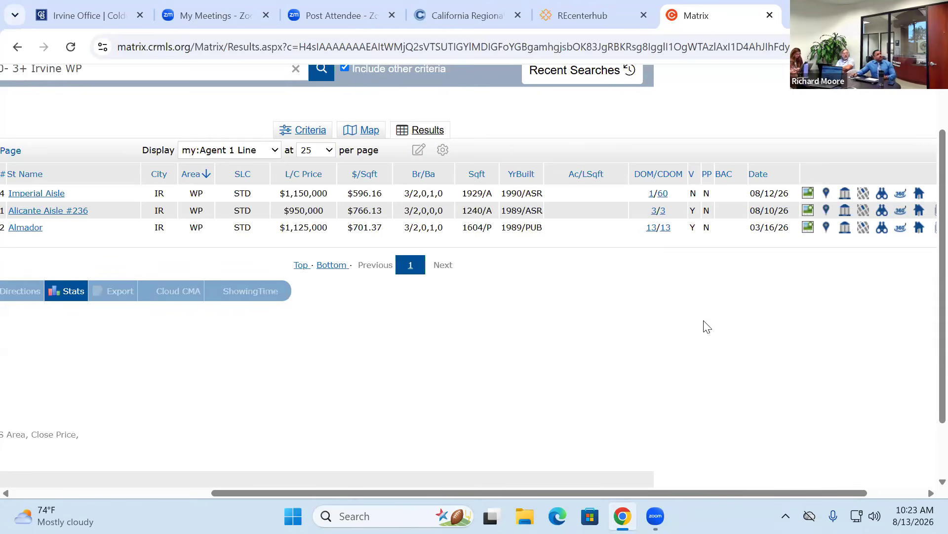
pyautogui.click(6, 493)
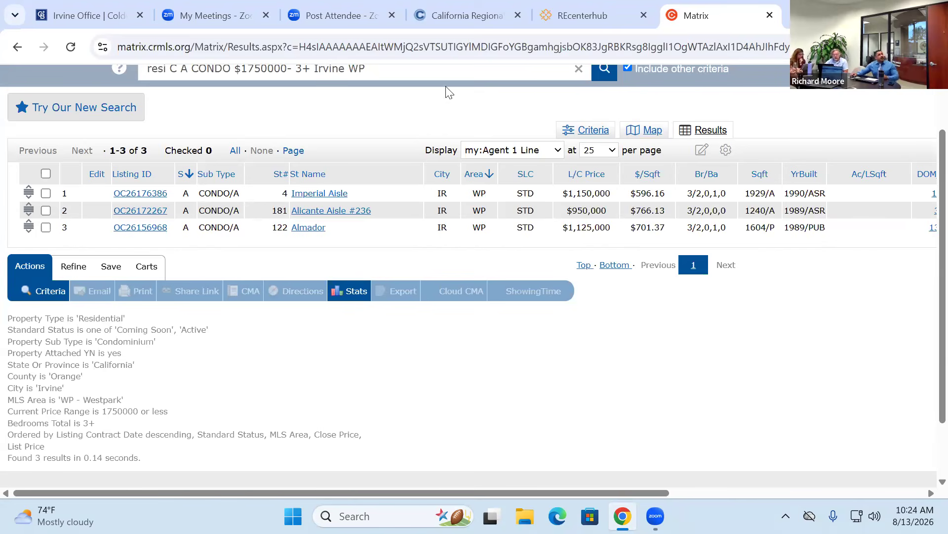
pyautogui.click(141, 193)
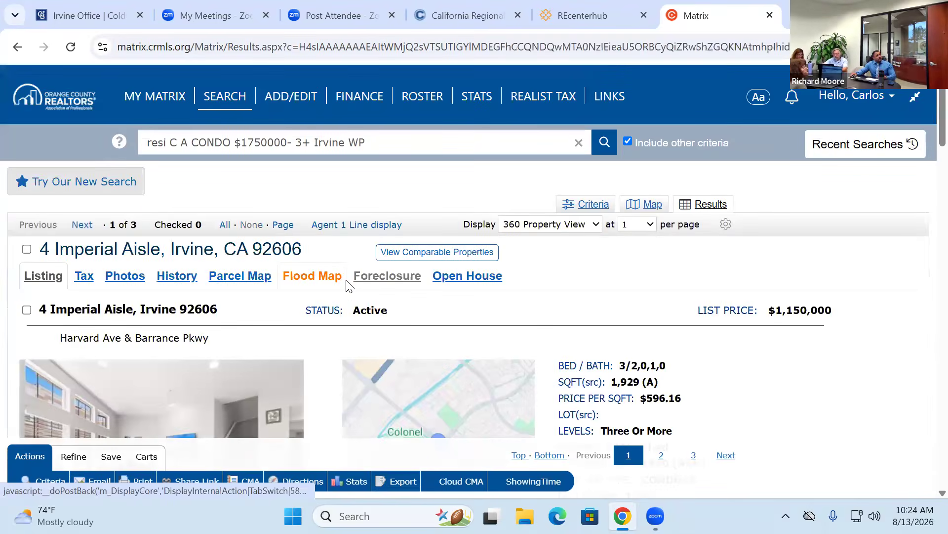
pyautogui.scroll(-3, 412, 195)
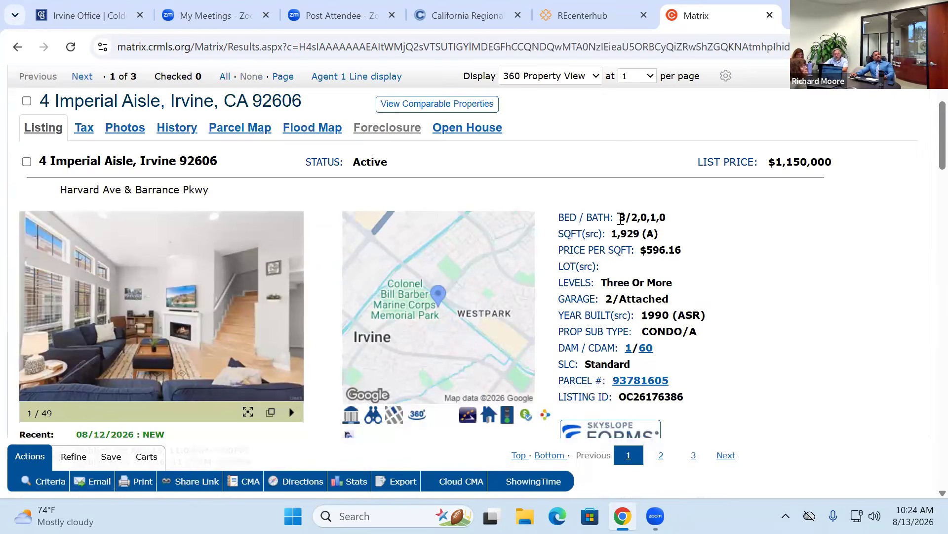
pyautogui.tripleClick(390, 176)
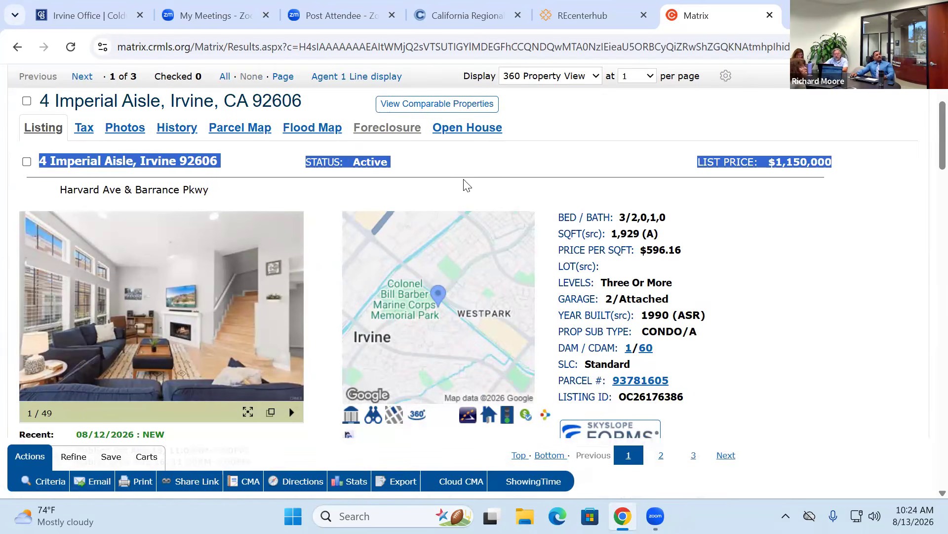
pyautogui.click(584, 218)
pyautogui.moveTo(562, 217); pyautogui.dragTo(714, 381)
pyautogui.scroll(-2, 758, 292)
pyautogui.scroll(-1, 758, 292)
pyautogui.click(758, 292)
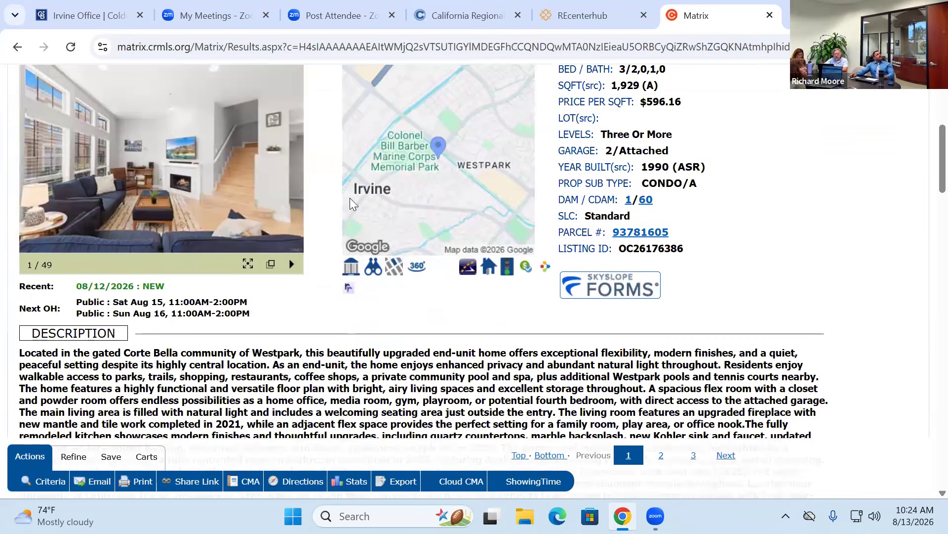
# - Advance the listing photo carousel to photo 5 of 49
pyautogui.moveTo(239, 180)
pyautogui.click(290, 171)
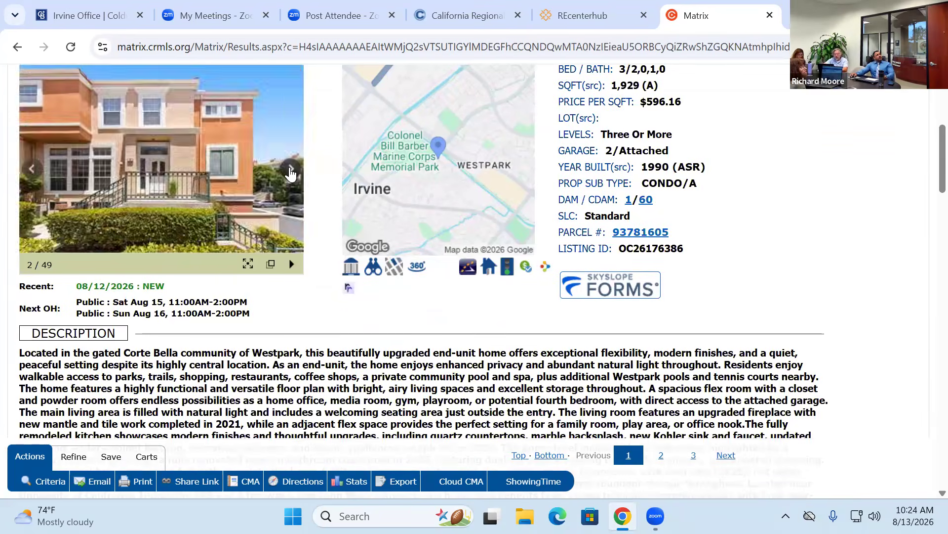
pyautogui.click(290, 170)
pyautogui.click(291, 171)
pyautogui.click(290, 170)
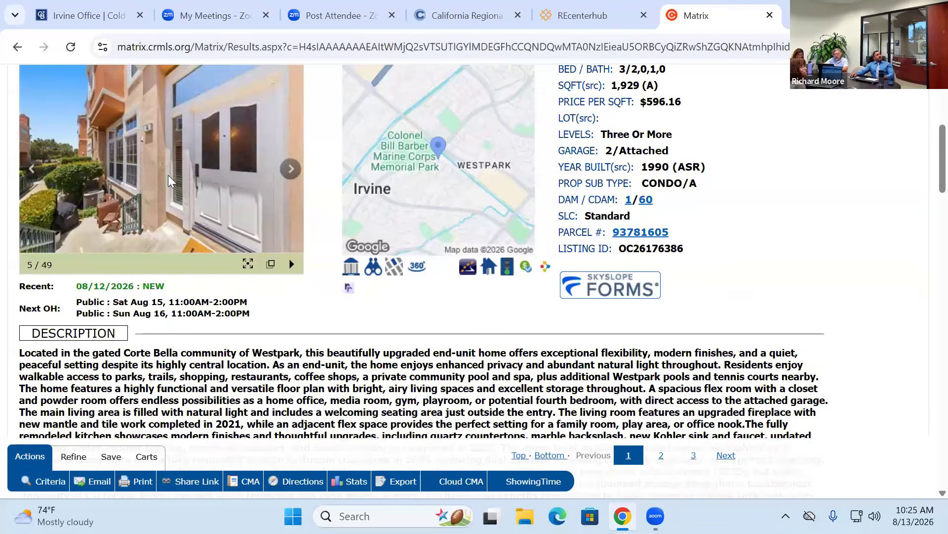
# - View the photos enlarged through to the fireplace living room shot, then close the lightbox
pyautogui.click(169, 183)
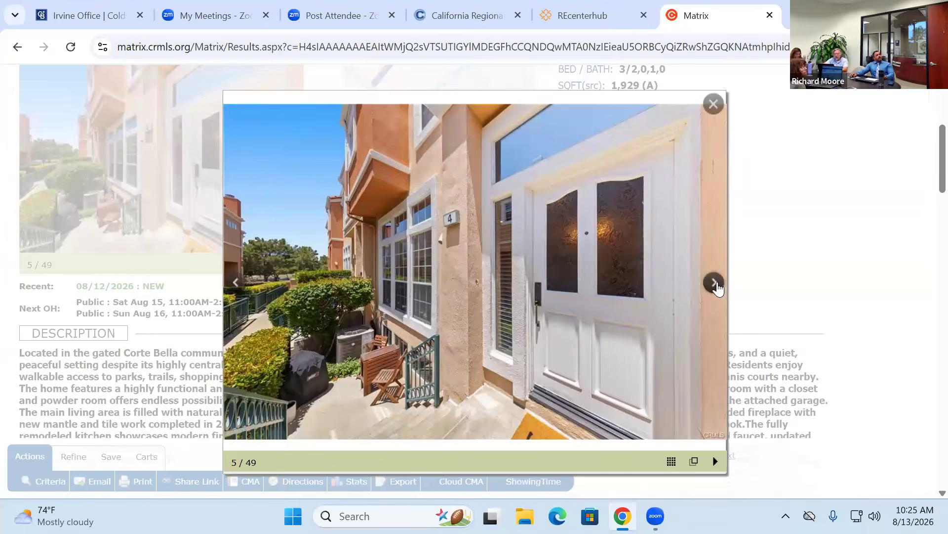
pyautogui.click(715, 283)
pyautogui.click(716, 285)
pyautogui.click(716, 287)
pyautogui.click(716, 285)
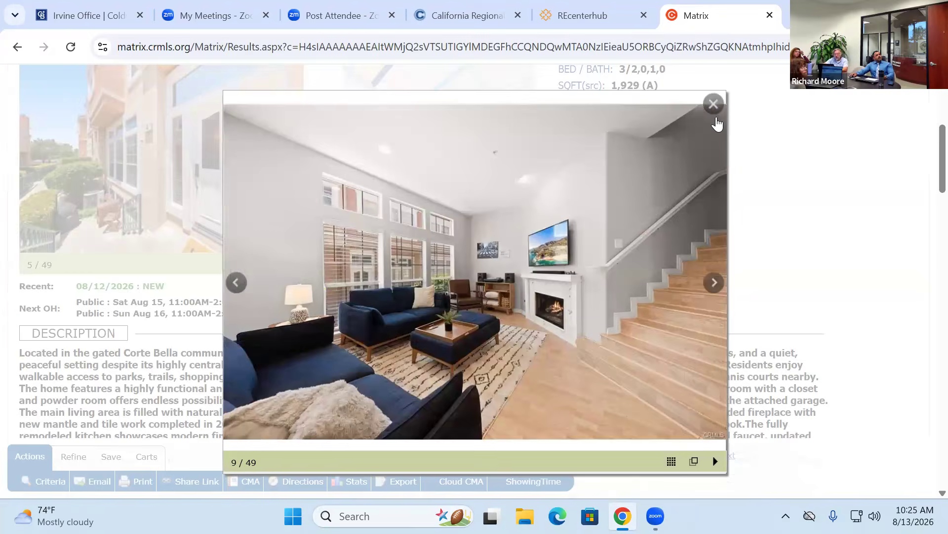
pyautogui.click(713, 104)
pyautogui.scroll(-1, 341, 277)
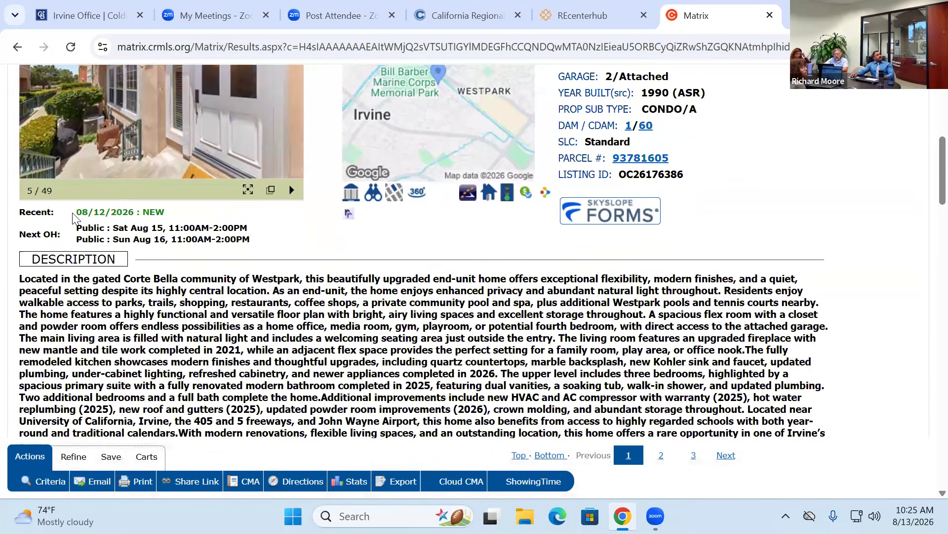
# - Check the 08/12/2026 NEW status and Aug 15 open house times, then open the listing's interactive map
pyautogui.moveTo(75, 214); pyautogui.dragTo(74, 229)
pyautogui.moveTo(316, 244); pyautogui.dragTo(317, 246)
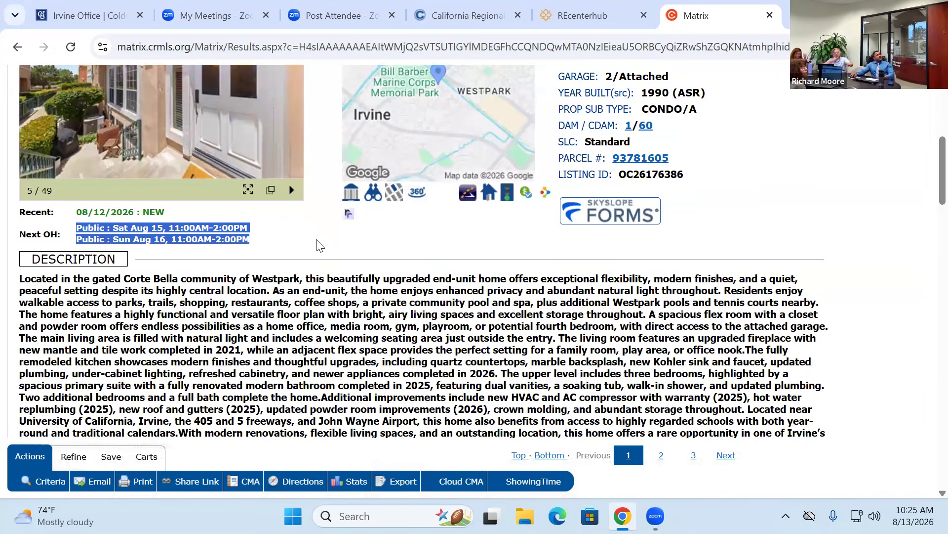
pyautogui.click(112, 232)
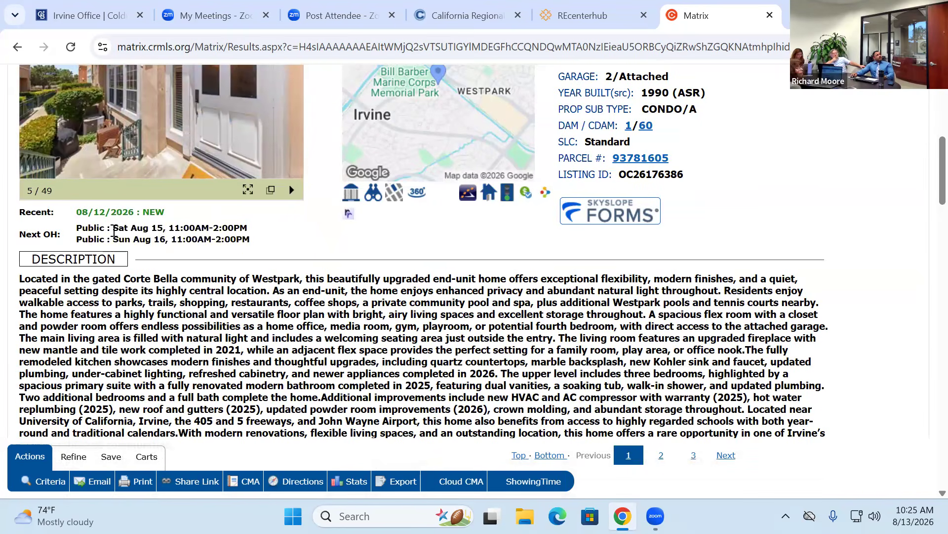
pyautogui.moveTo(131, 228); pyautogui.dragTo(247, 228)
pyautogui.moveTo(167, 239); pyautogui.dragTo(142, 244)
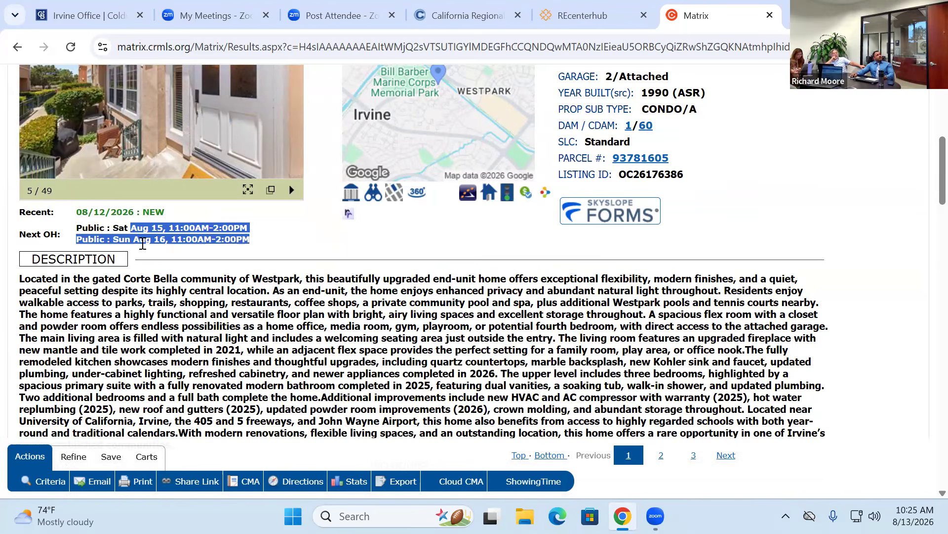
pyautogui.click(143, 241)
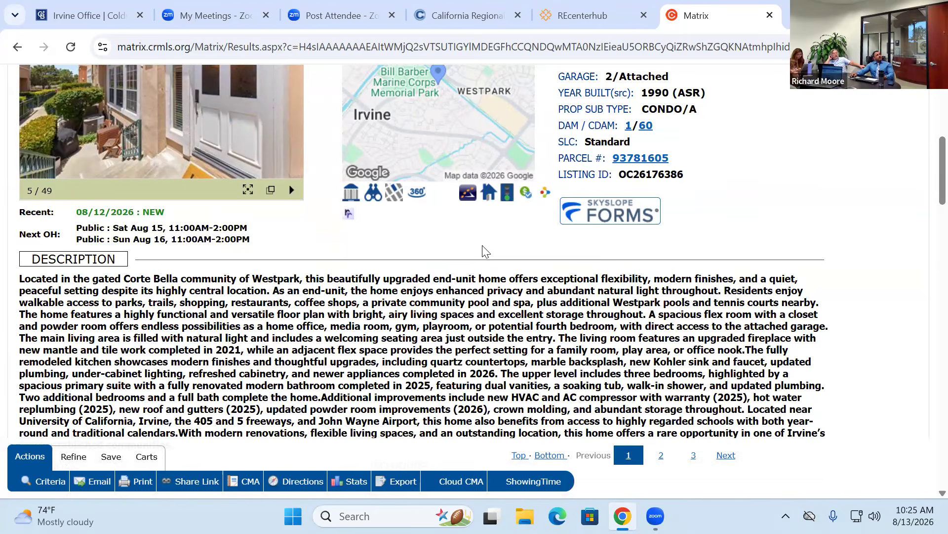
pyautogui.scroll(3, 482, 251)
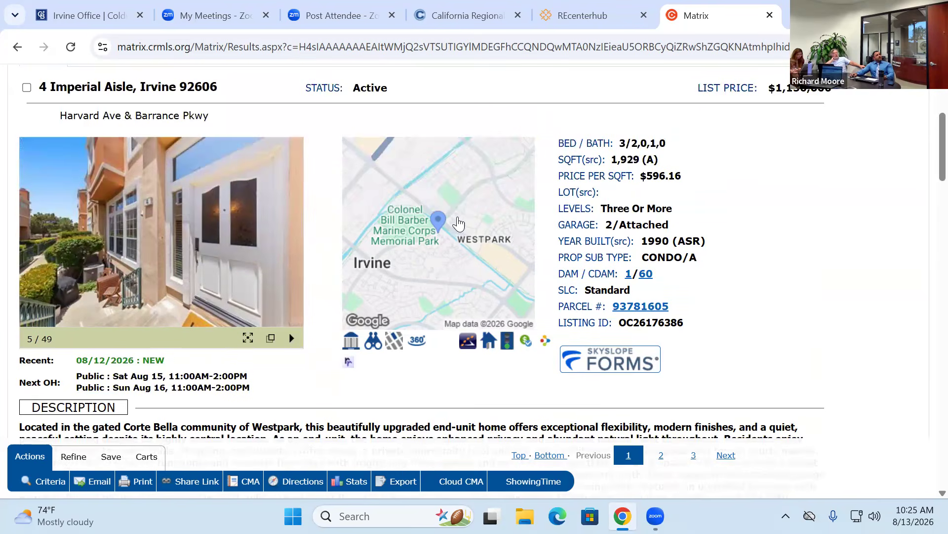
pyautogui.click(448, 221)
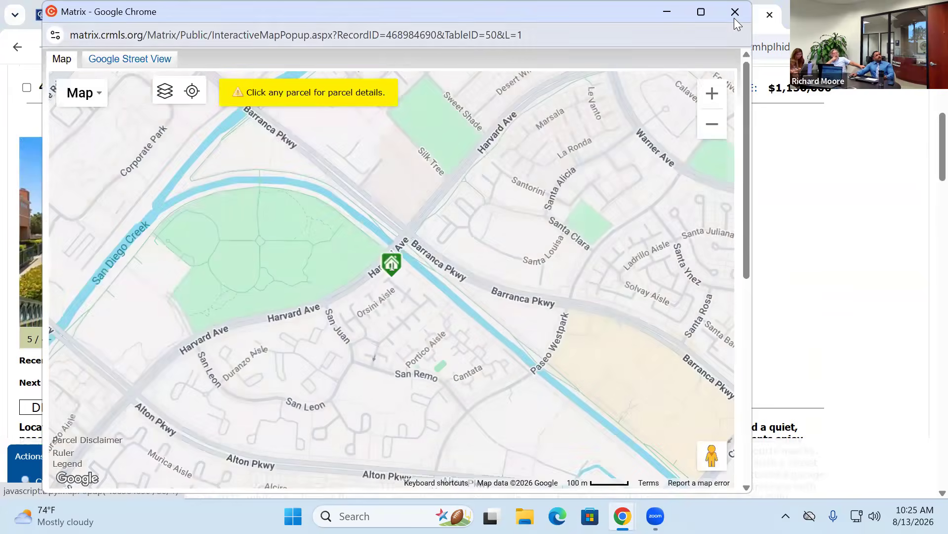
pyautogui.click(735, 14)
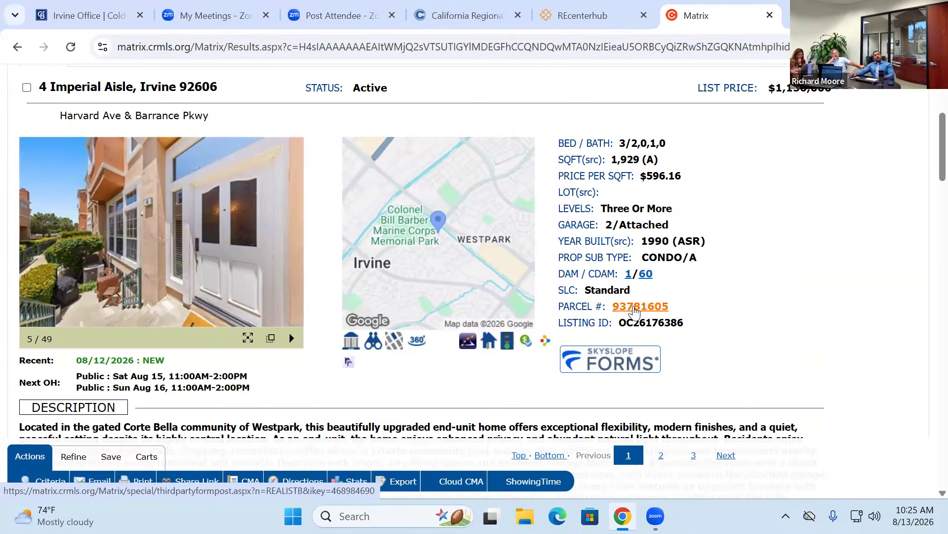
# - Open the Realist report for parcel 93781605 and highlight the $1,150,000 list price and sale date
pyautogui.click(635, 308)
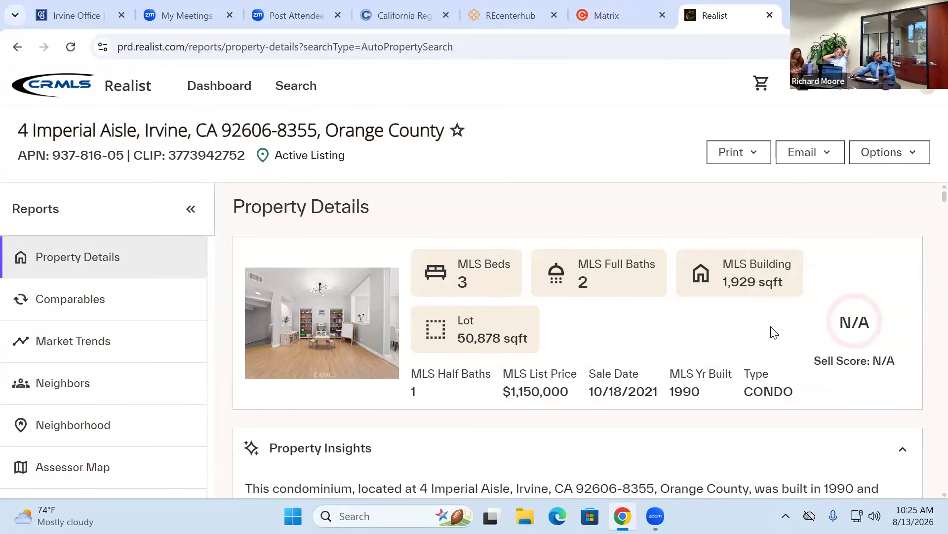
pyautogui.scroll(-1, 721, 339)
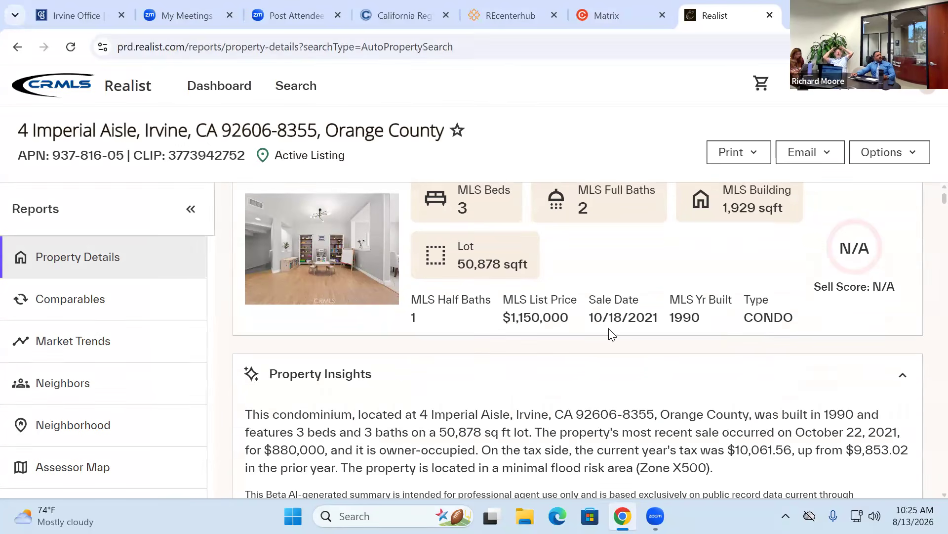
pyautogui.tripleClick(570, 318)
pyautogui.moveTo(603, 318); pyautogui.dragTo(654, 318)
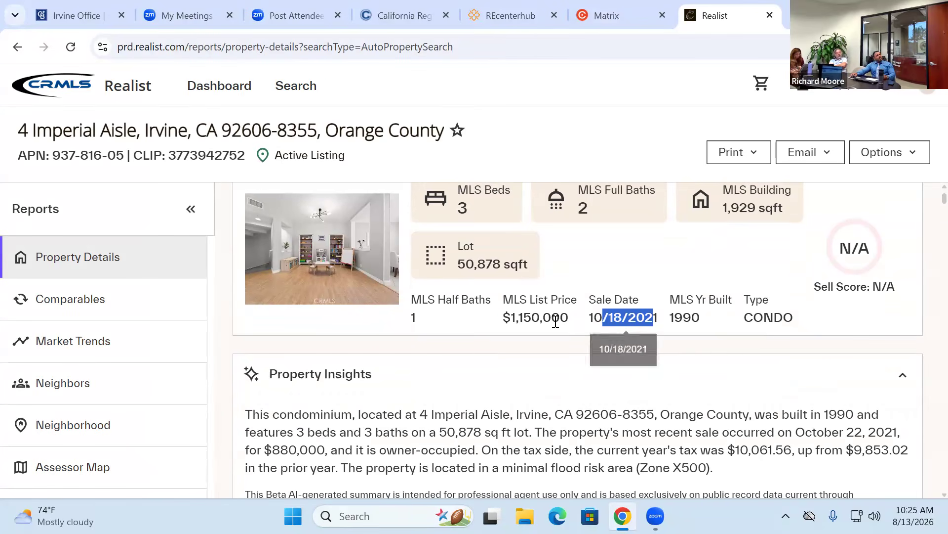
pyautogui.moveTo(502, 318); pyautogui.dragTo(569, 318)
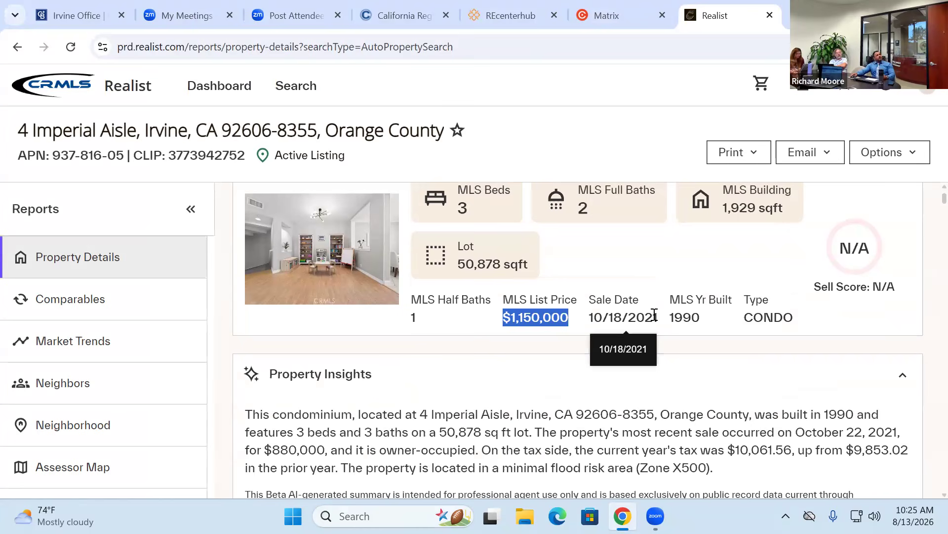
pyautogui.scroll(-3, 527, 313)
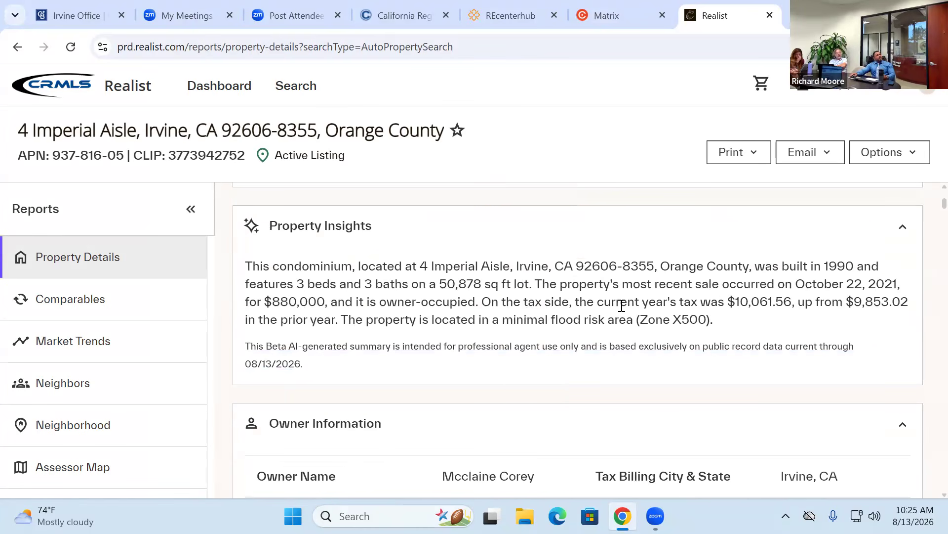
pyautogui.scroll(-3, 368, 302)
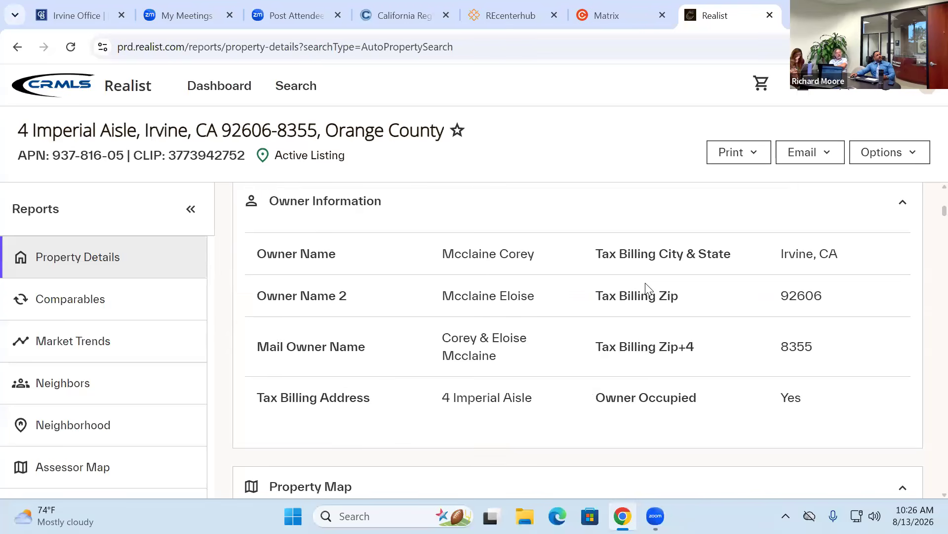
pyautogui.scroll(-6, 515, 275)
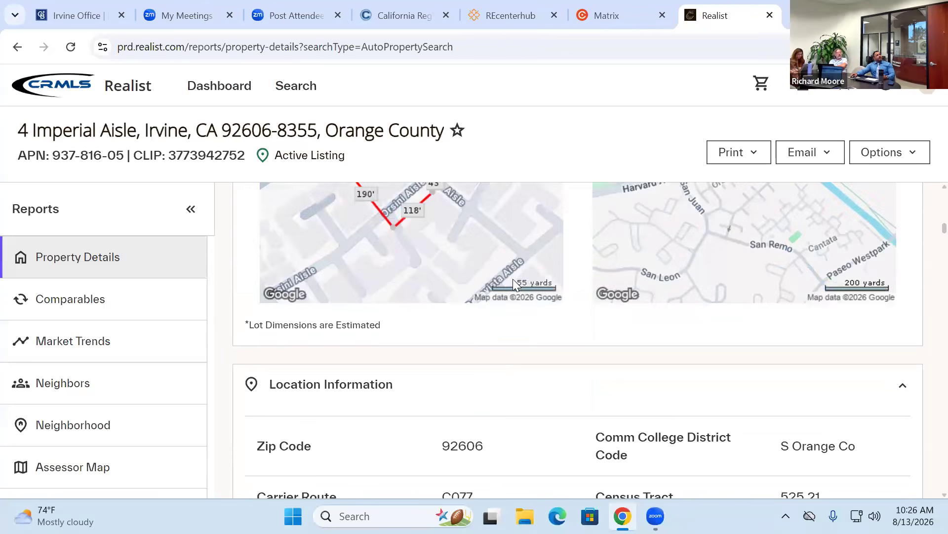
pyautogui.scroll(-5, 512, 279)
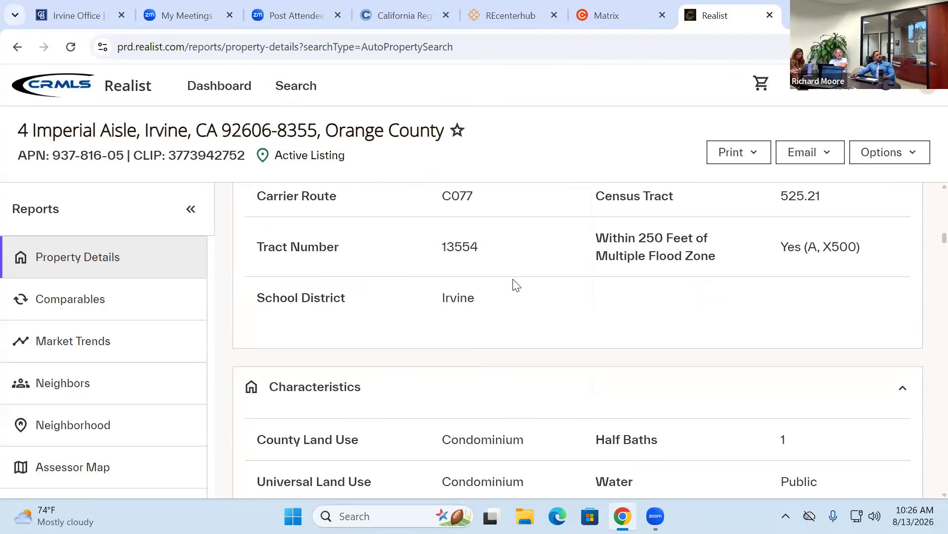
pyautogui.scroll(-4, 514, 280)
pyautogui.scroll(-3, 516, 285)
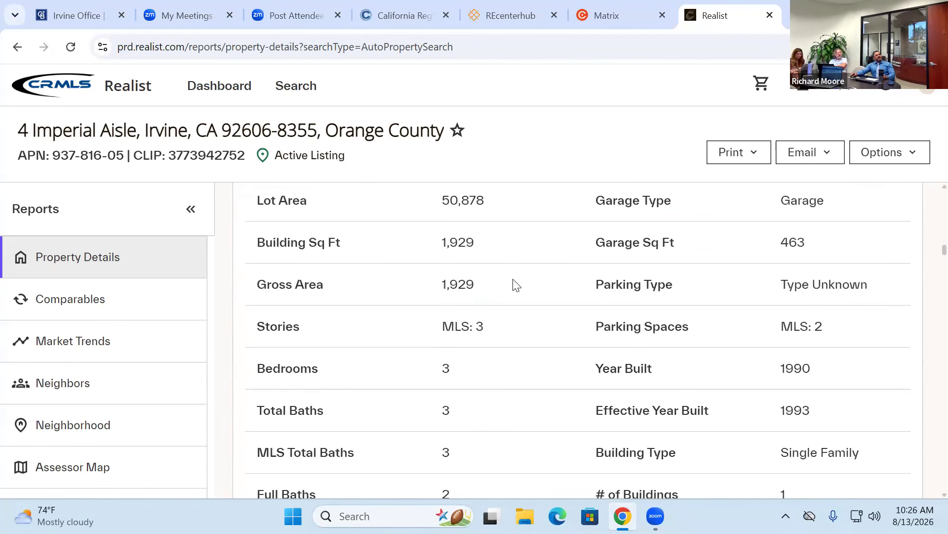
pyautogui.scroll(-5, 514, 286)
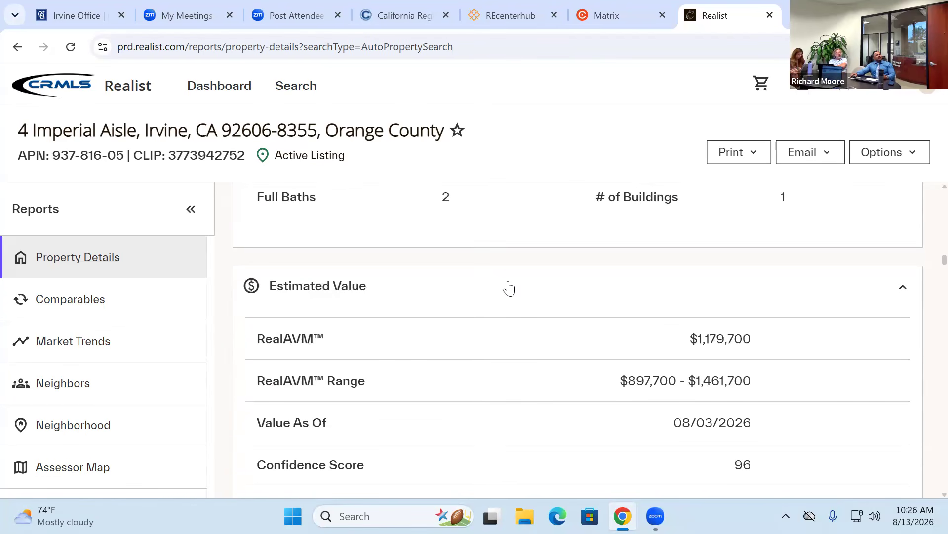
pyautogui.scroll(-1, 510, 291)
pyautogui.moveTo(688, 264); pyautogui.dragTo(802, 264)
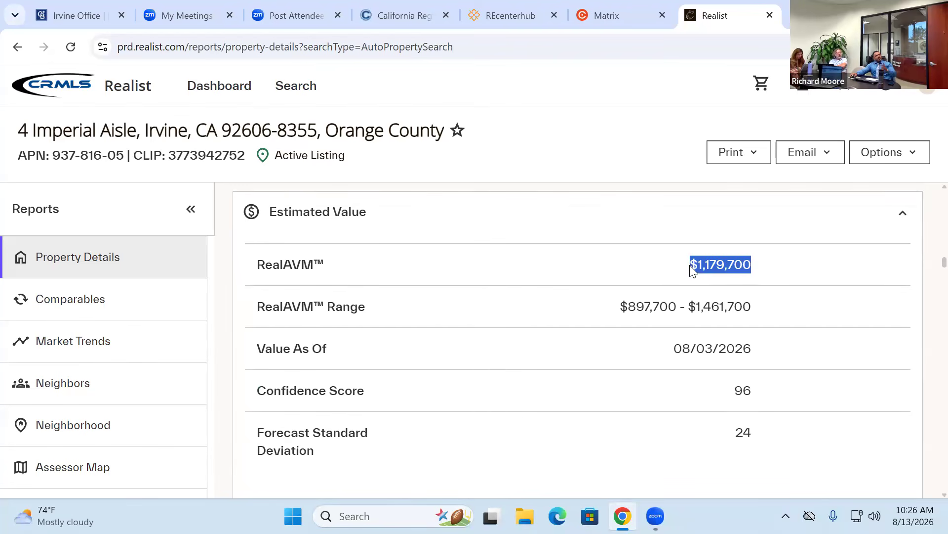
pyautogui.click(710, 265)
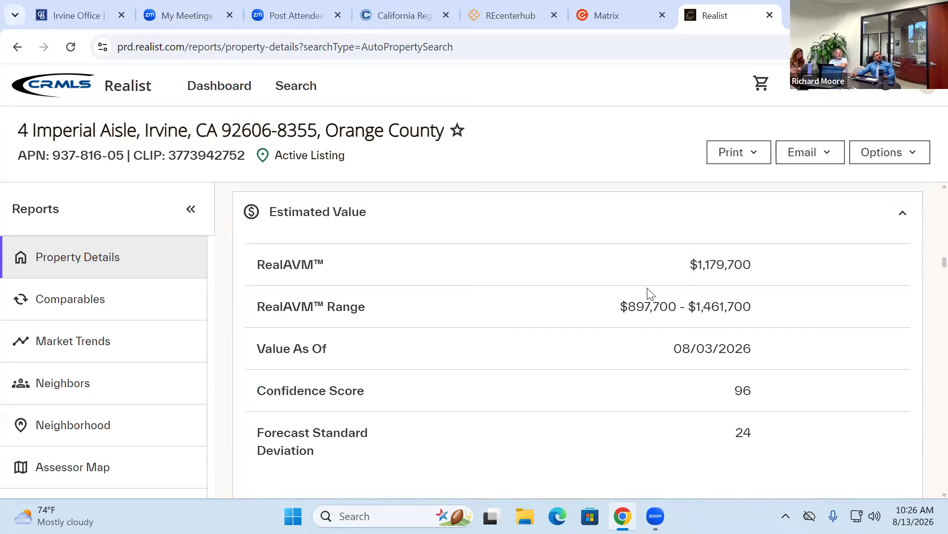
pyautogui.scroll(-10, 649, 293)
pyautogui.scroll(-15, 641, 281)
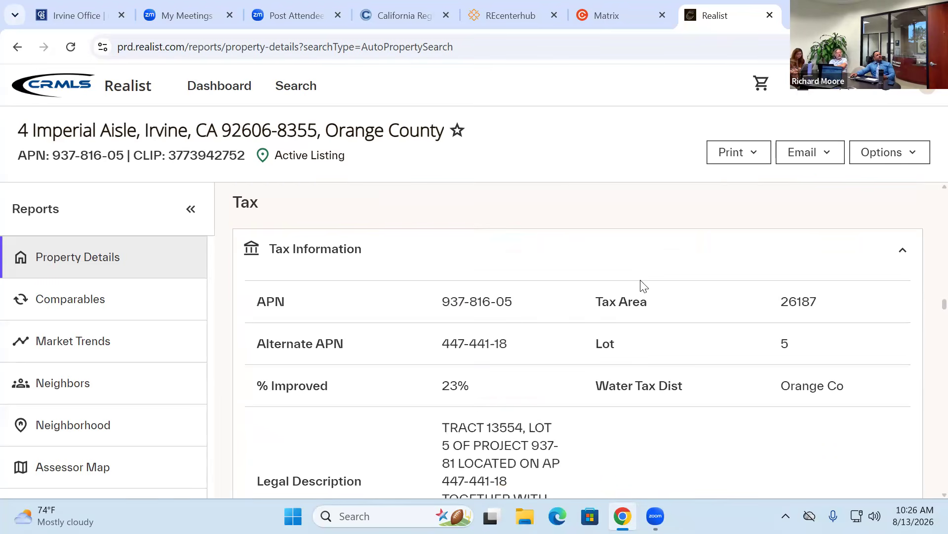
# - Scroll through the Tax Information and Sales History sections, then close the Realist tab
pyautogui.scroll(-5, 642, 287)
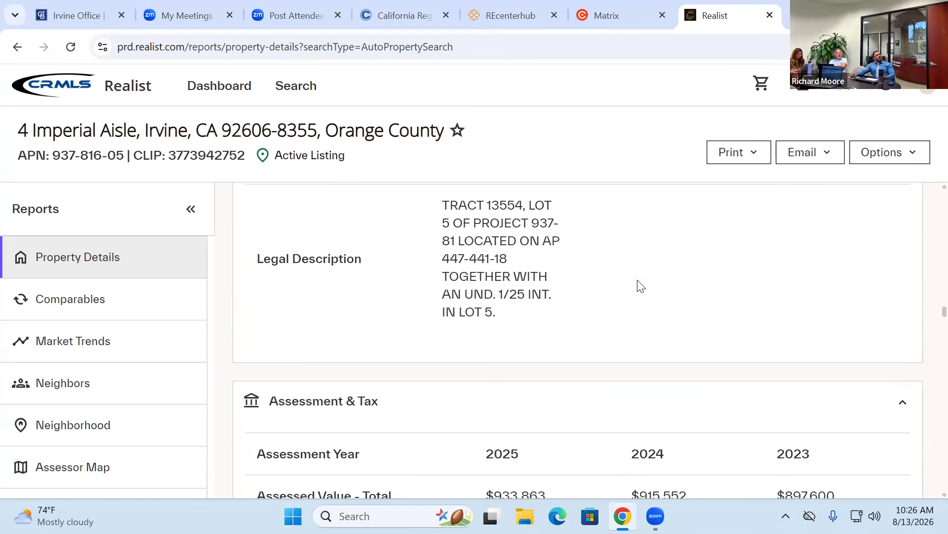
pyautogui.scroll(-5, 641, 286)
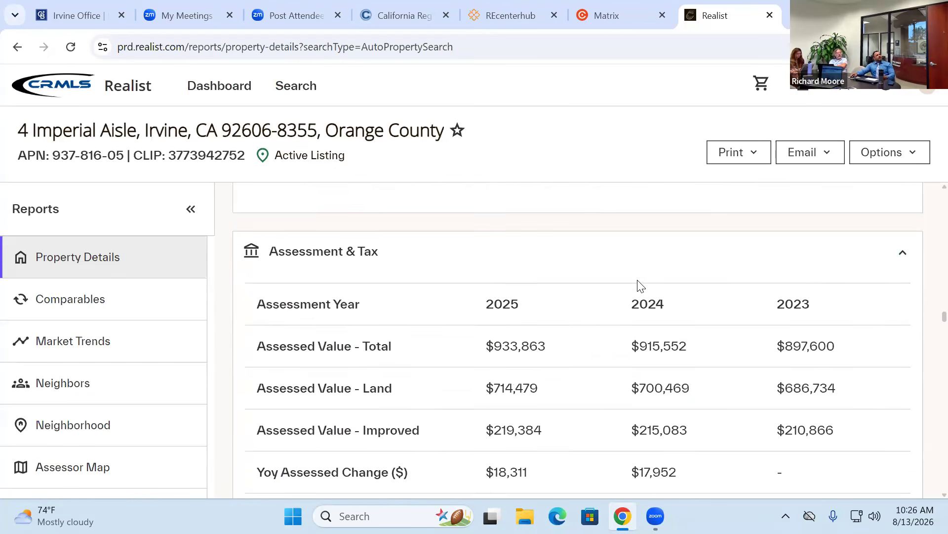
pyautogui.scroll(-8, 638, 280)
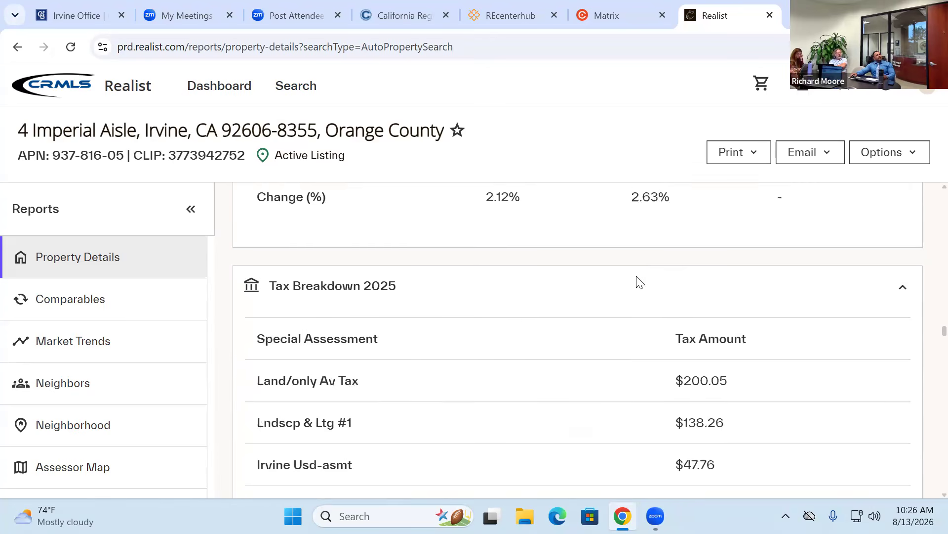
pyautogui.scroll(-6, 637, 279)
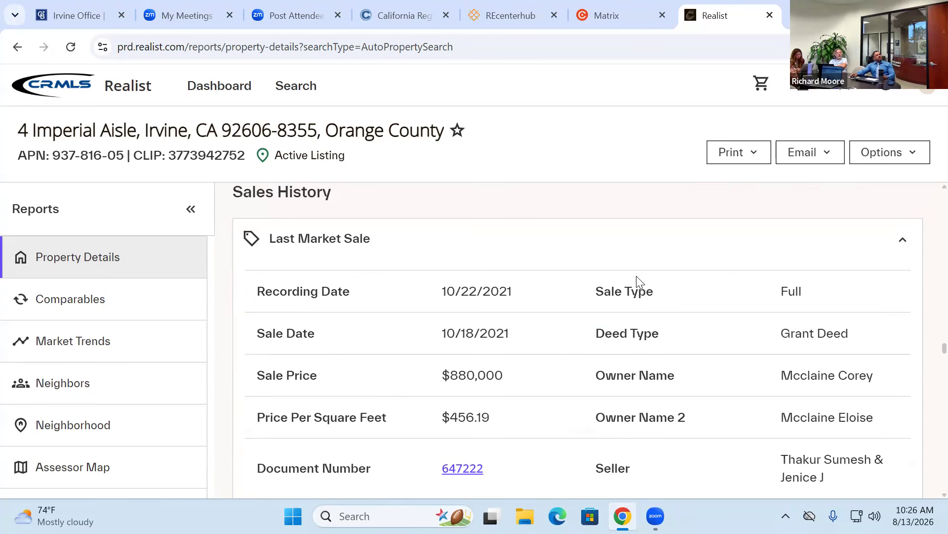
pyautogui.scroll(-1, 637, 276)
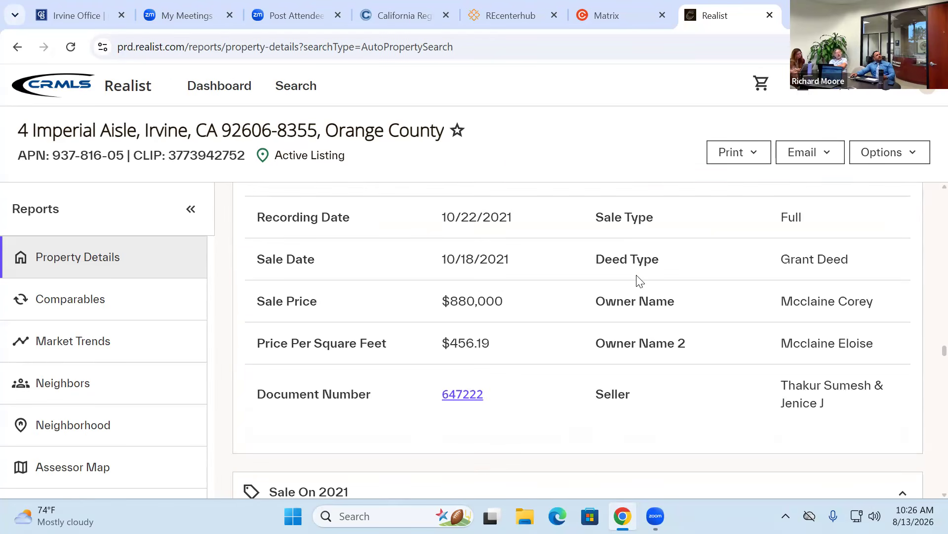
pyautogui.scroll(-1, 639, 280)
pyautogui.scroll(-2, 638, 277)
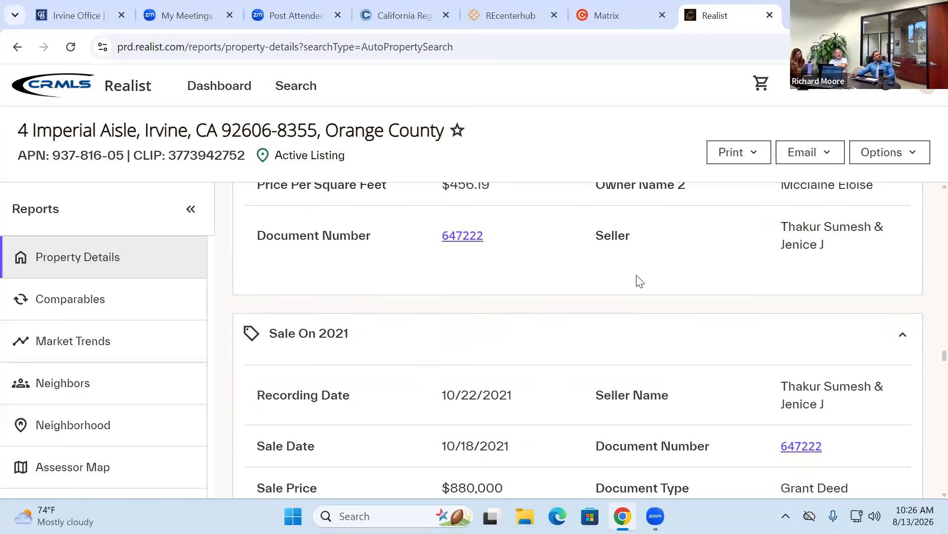
pyautogui.scroll(2, 637, 280)
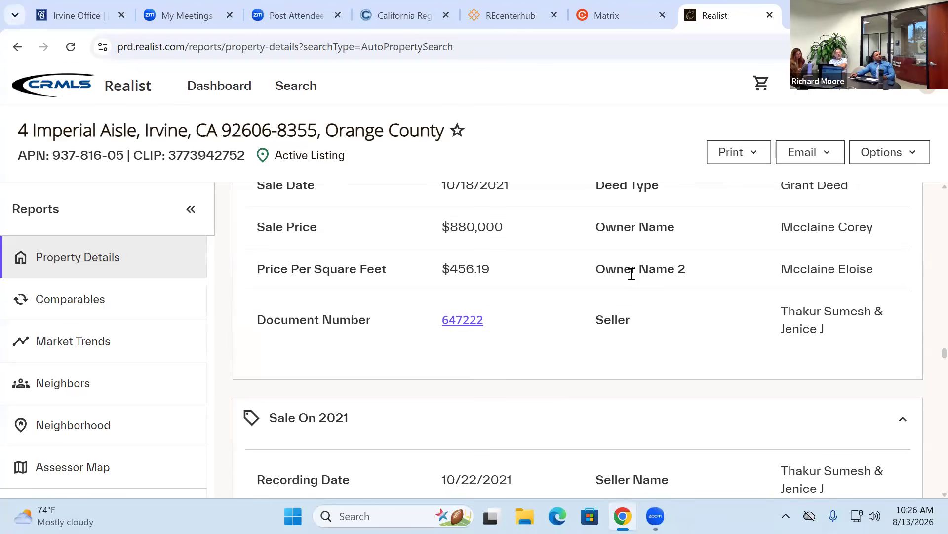
pyautogui.scroll(5, 555, 69)
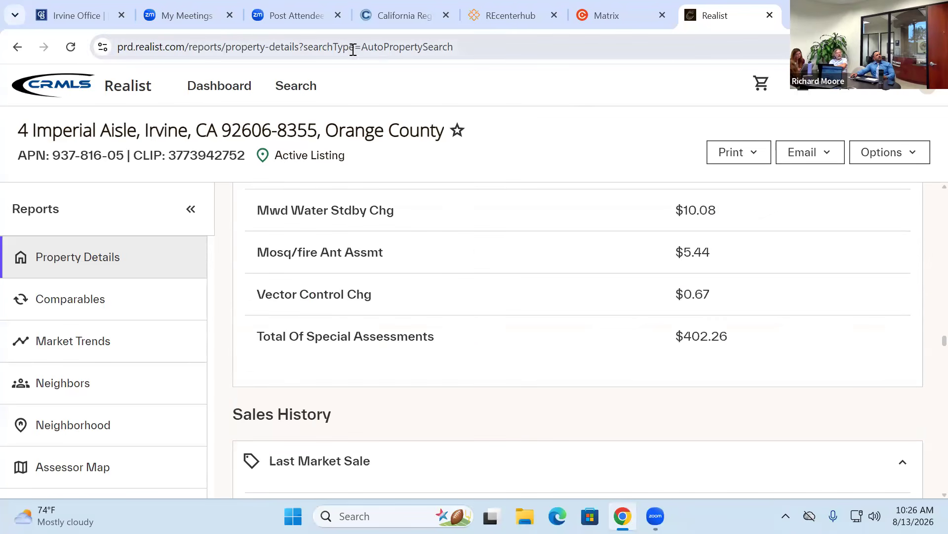
pyautogui.click(769, 15)
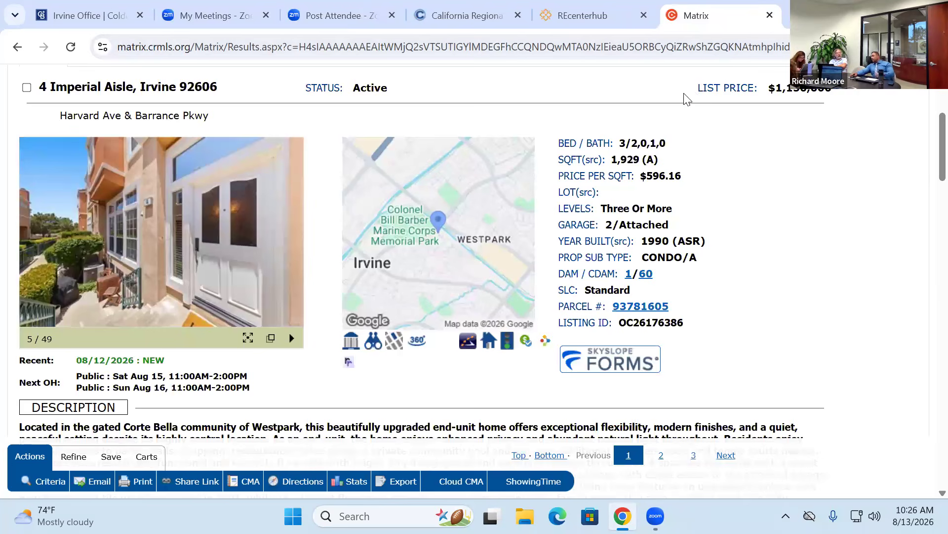
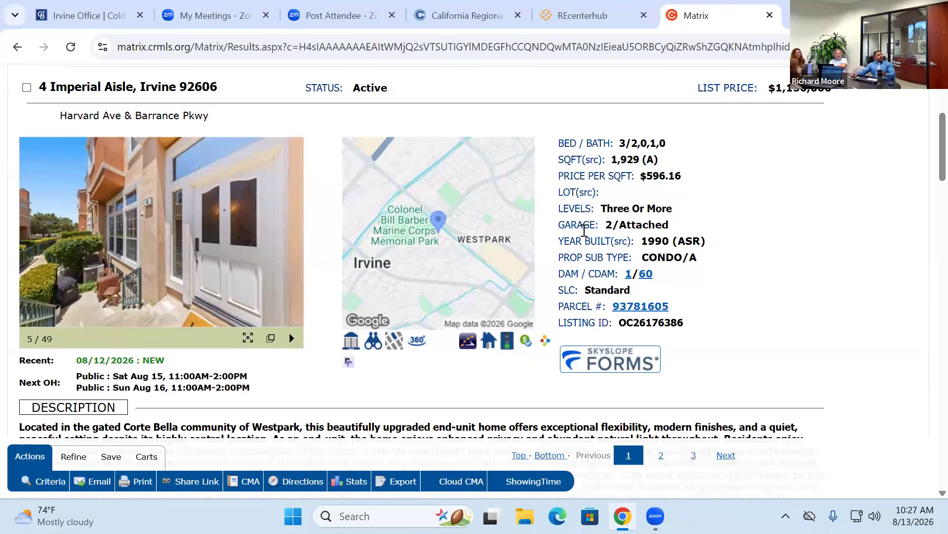
# - Highlight the listing's Heating, View and Cooling: Central Air details
pyautogui.scroll(-3, 494, 205)
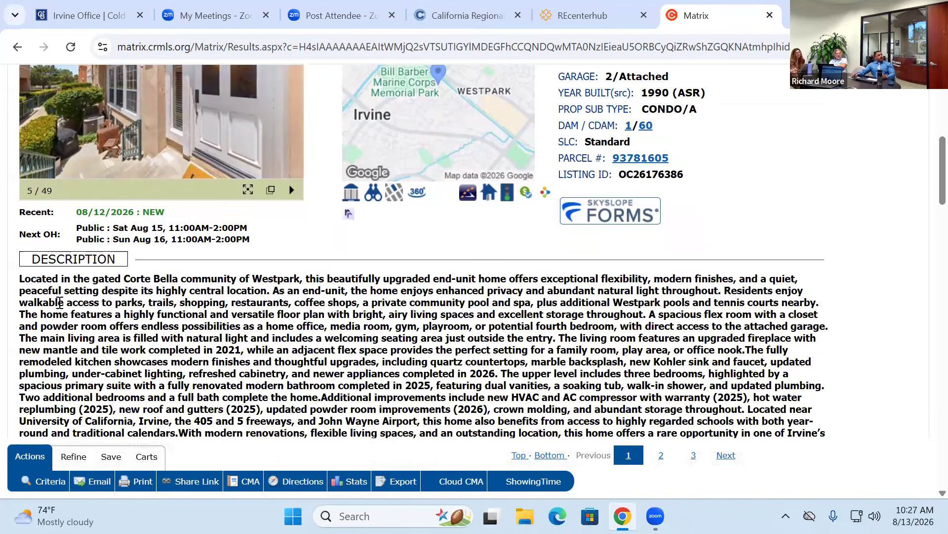
pyautogui.scroll(-3, 225, 210)
pyautogui.scroll(-3, 310, 193)
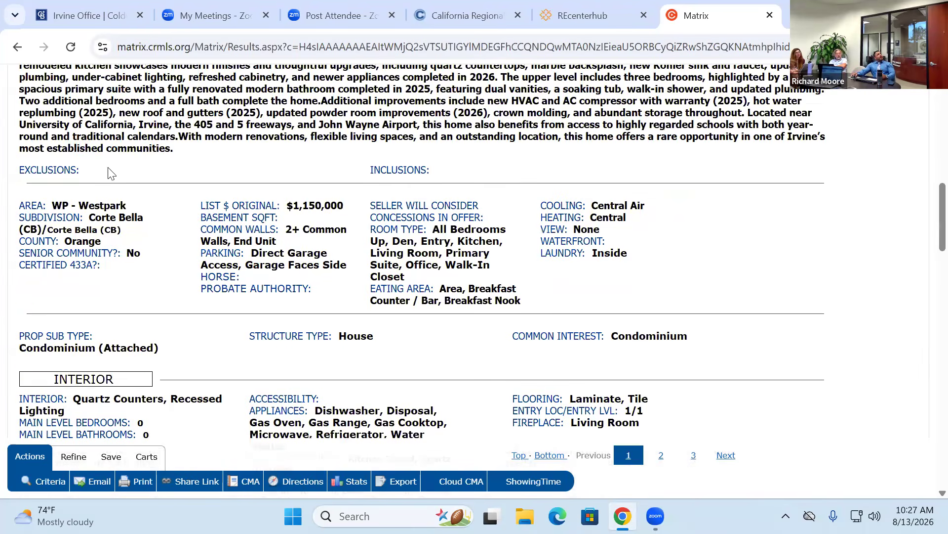
pyautogui.moveTo(31, 200); pyautogui.dragTo(348, 212)
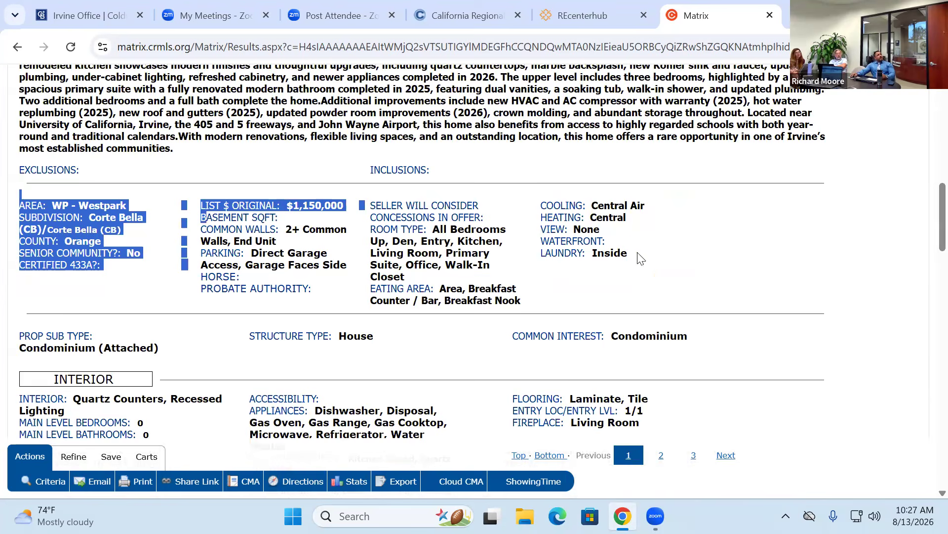
pyautogui.click(556, 255)
pyautogui.moveTo(662, 220); pyautogui.dragTo(654, 215)
pyautogui.tripleClick(613, 206)
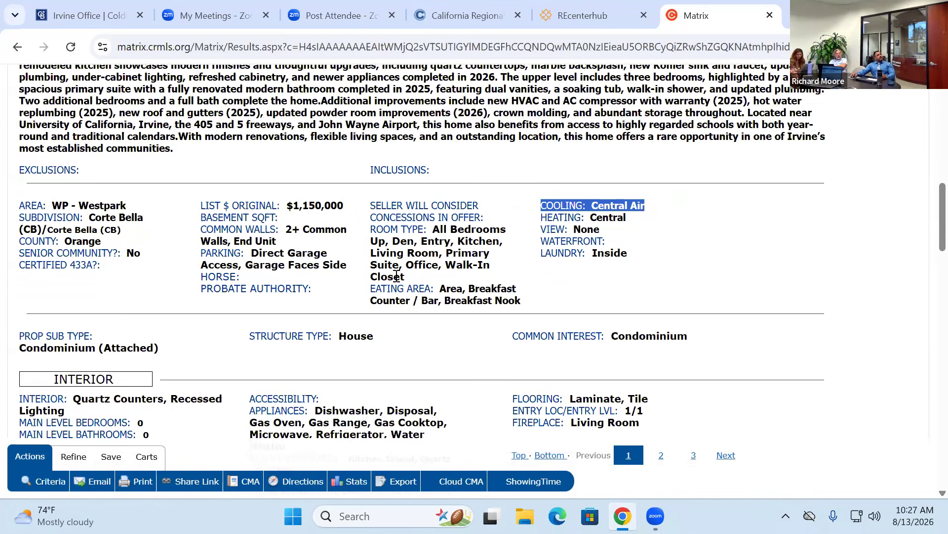
# - Highlight the appliances text and then the two HOA fee amounts
pyautogui.scroll(-1, 371, 271)
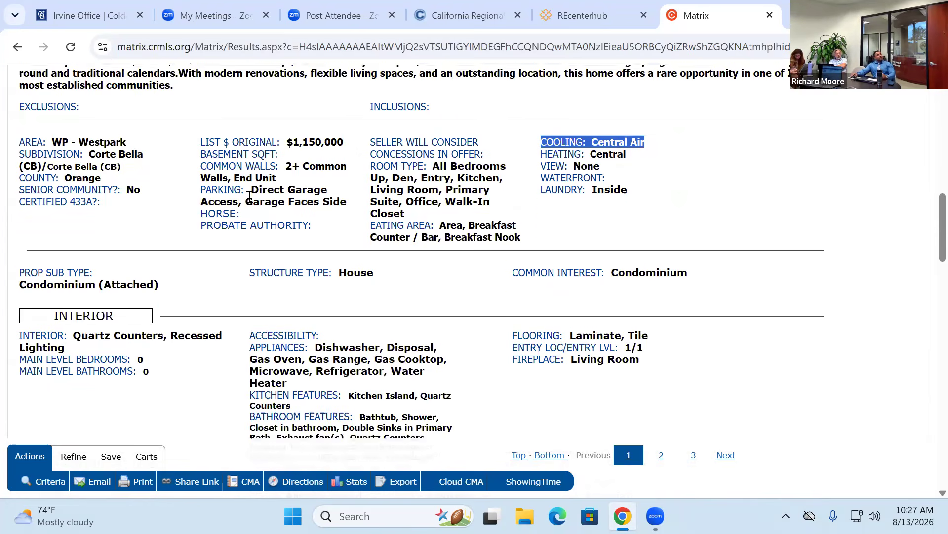
pyautogui.scroll(-2, 438, 237)
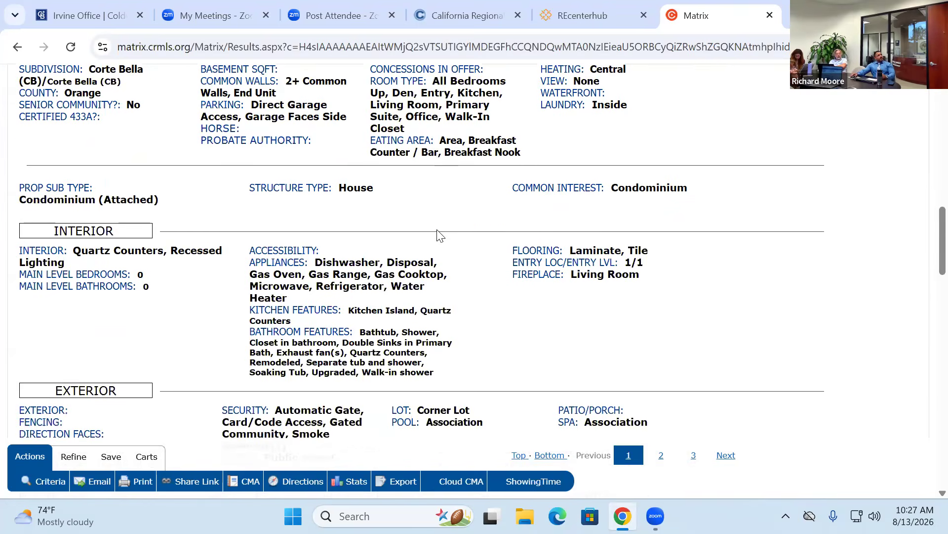
pyautogui.moveTo(337, 193); pyautogui.dragTo(416, 245)
pyautogui.click(555, 252)
pyautogui.scroll(-3, 554, 249)
pyautogui.scroll(-1, 554, 250)
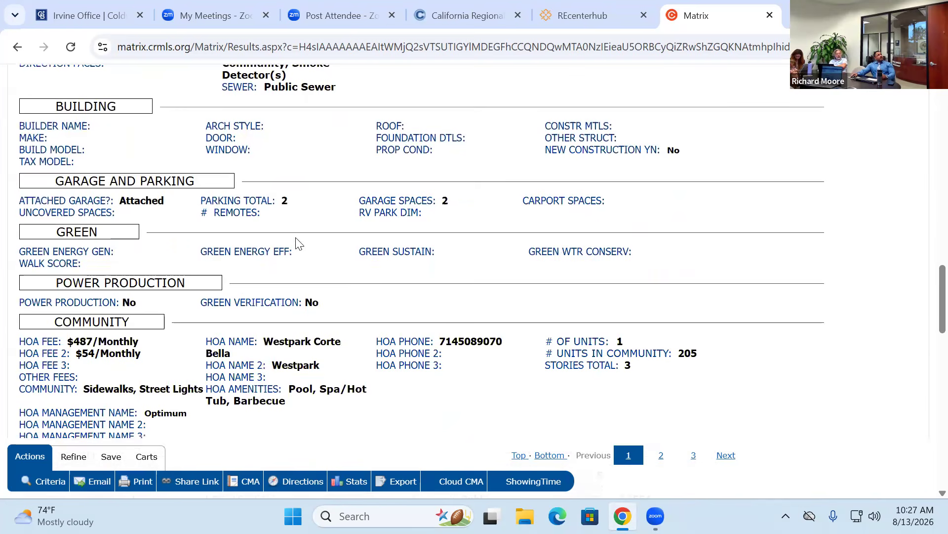
pyautogui.moveTo(69, 336); pyautogui.dragTo(166, 358)
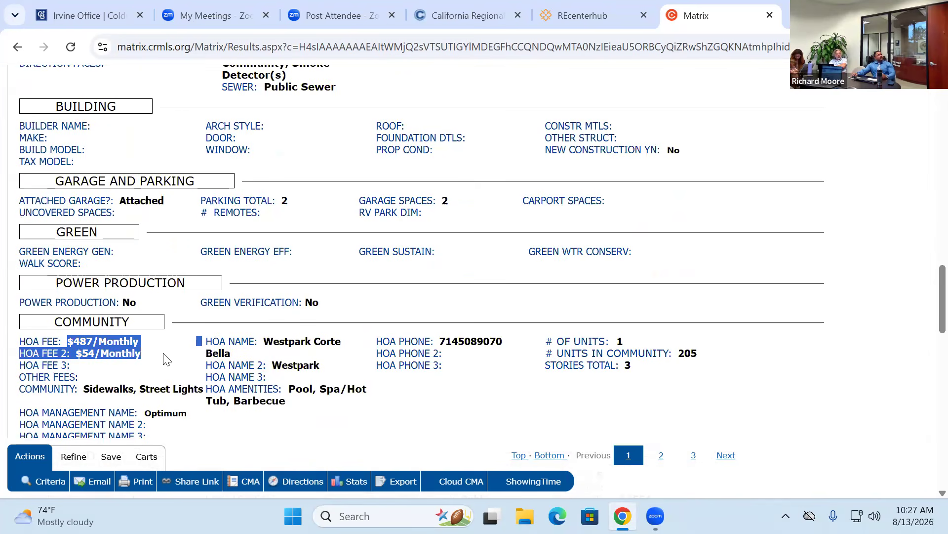
pyautogui.click(529, 328)
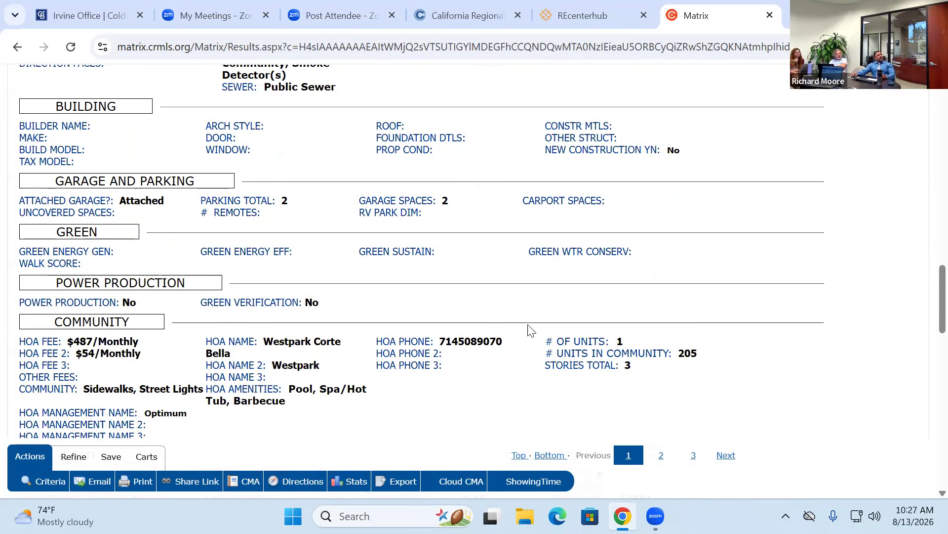
# - Highlight the agent, office, co-listing contact lines and the Private Remarks label
pyautogui.scroll(-1, 475, 336)
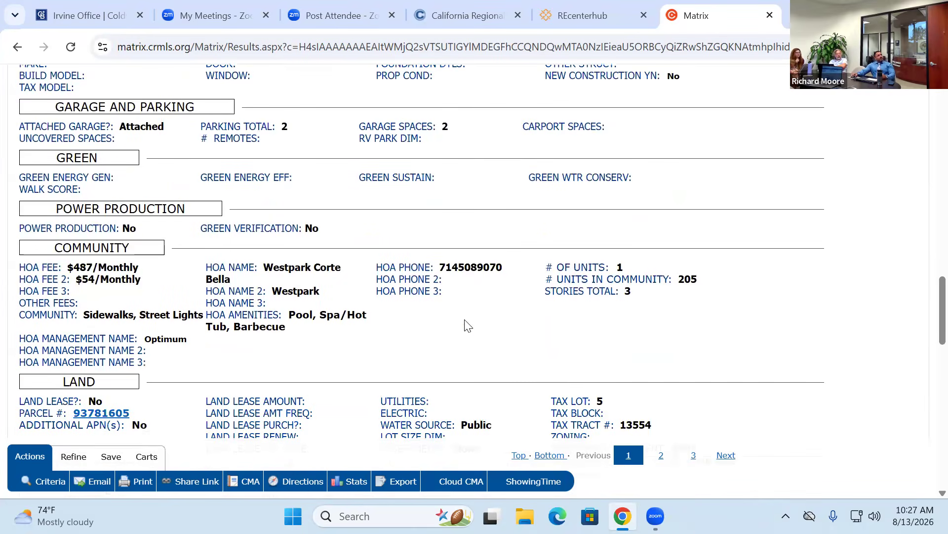
pyautogui.scroll(-2, 477, 273)
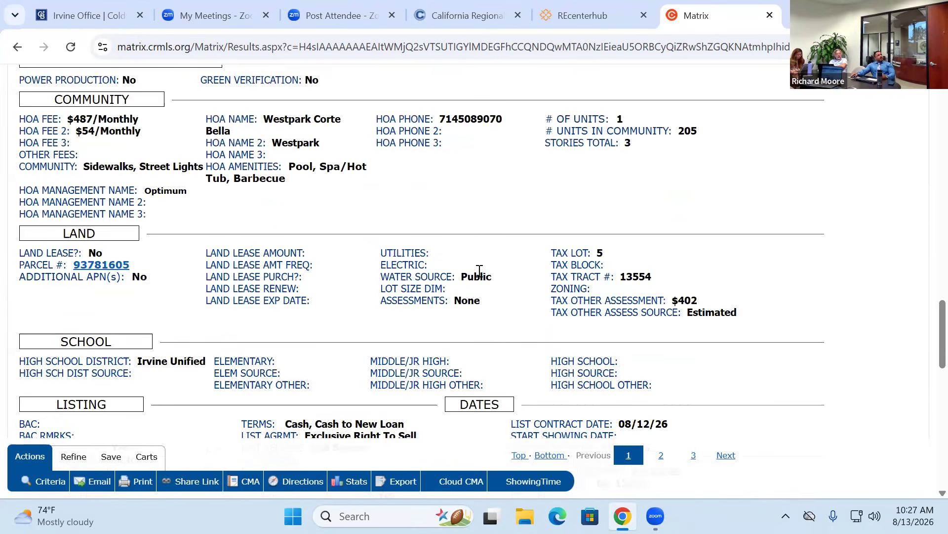
pyautogui.scroll(-1, 479, 271)
pyautogui.scroll(-2, 479, 275)
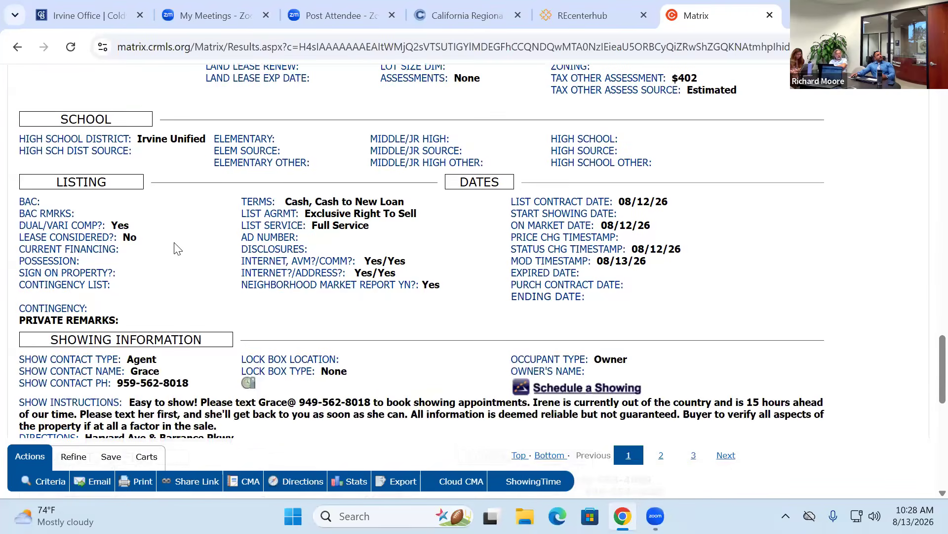
pyautogui.scroll(-2, 176, 248)
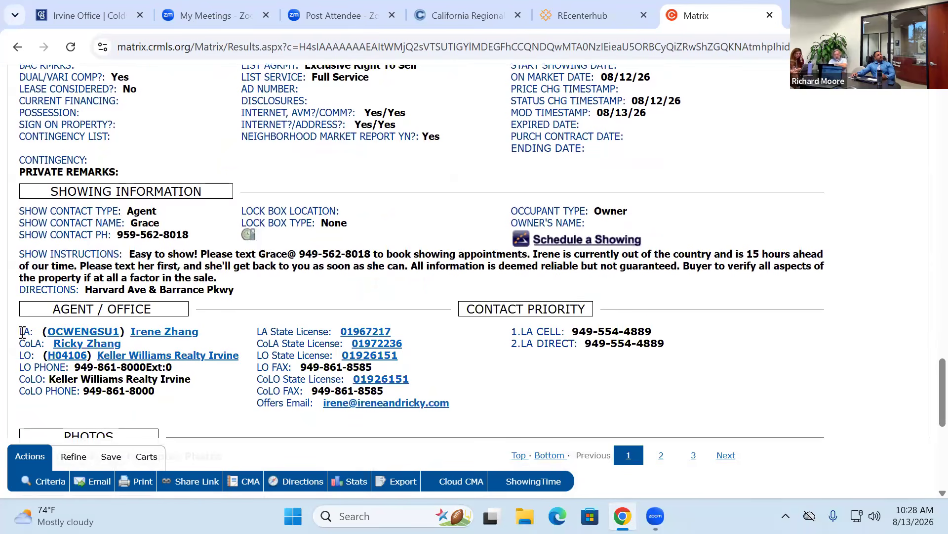
pyautogui.moveTo(19, 334); pyautogui.dragTo(530, 366)
pyautogui.click(399, 375)
pyautogui.moveTo(18, 343); pyautogui.dragTo(155, 392)
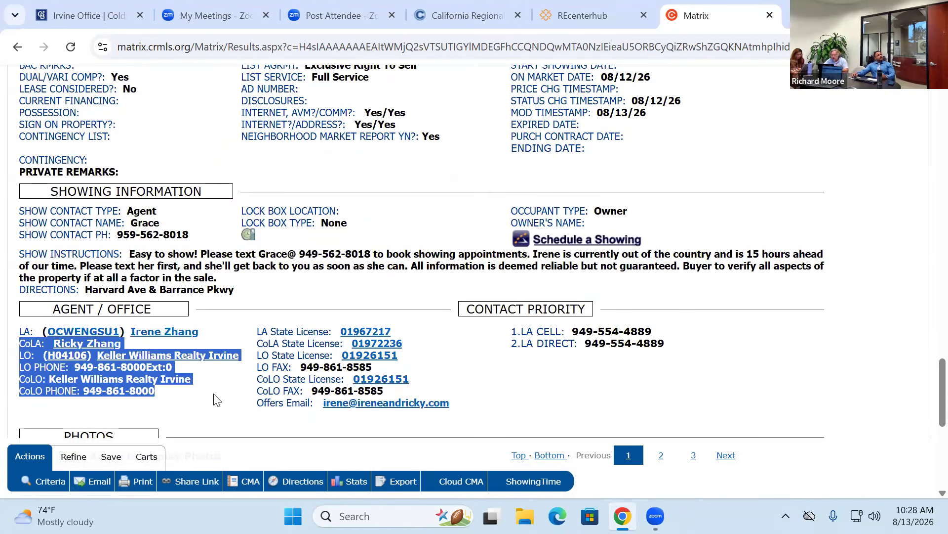
pyautogui.click(127, 252)
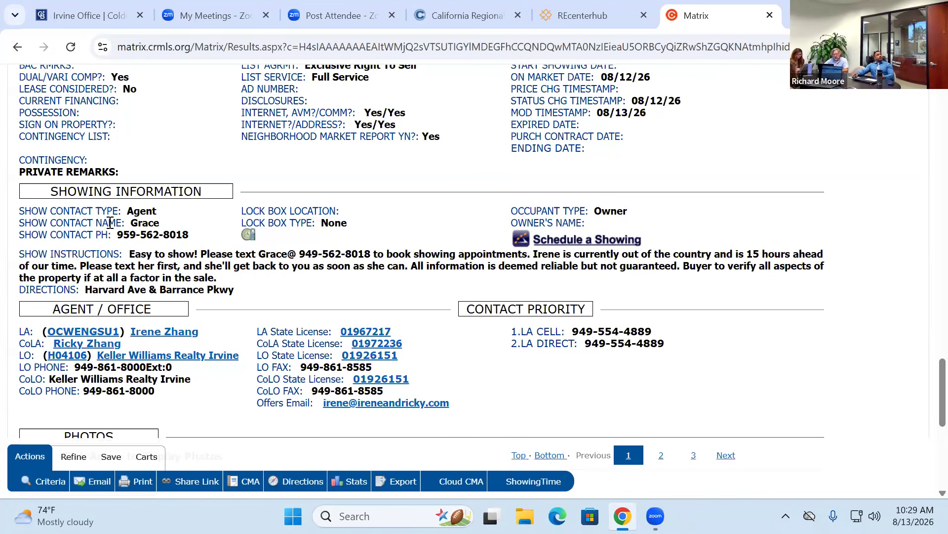
pyautogui.moveTo(101, 173); pyautogui.dragTo(55, 178)
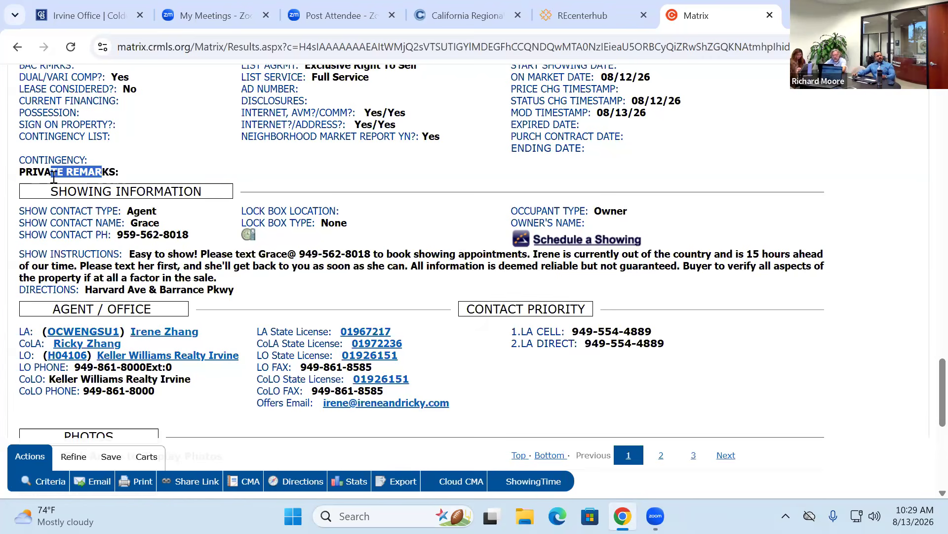
pyautogui.click(376, 255)
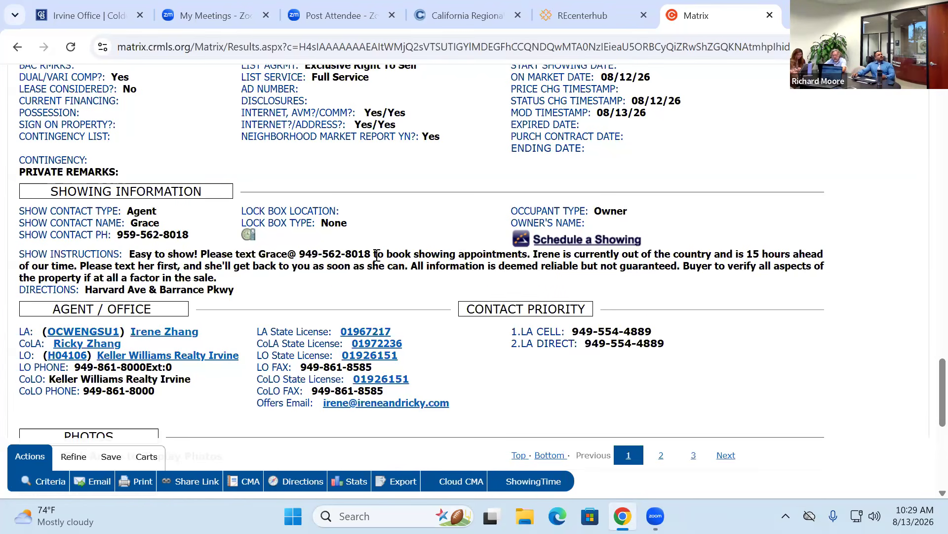
# - Scroll through the rest of the listing details and back up
pyautogui.scroll(20, 456, 267)
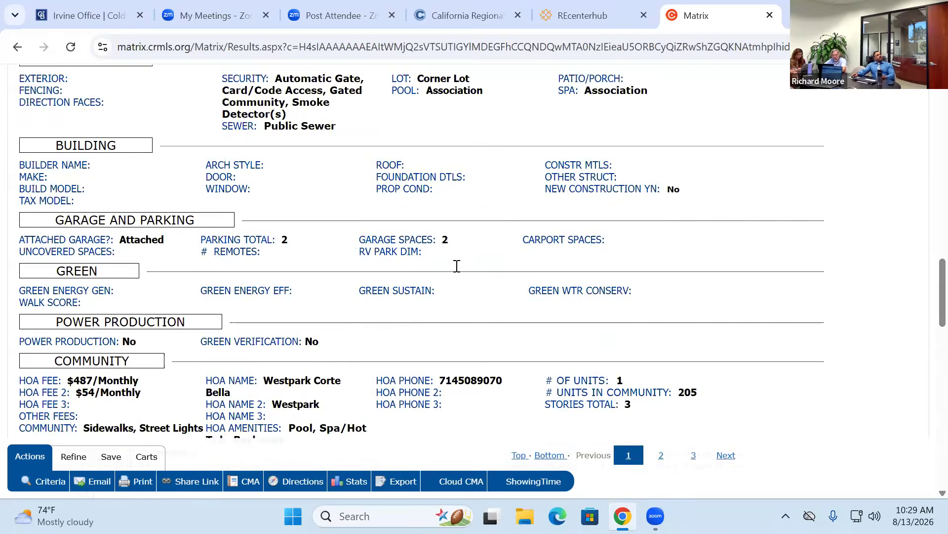
pyautogui.scroll(-2, 688, 263)
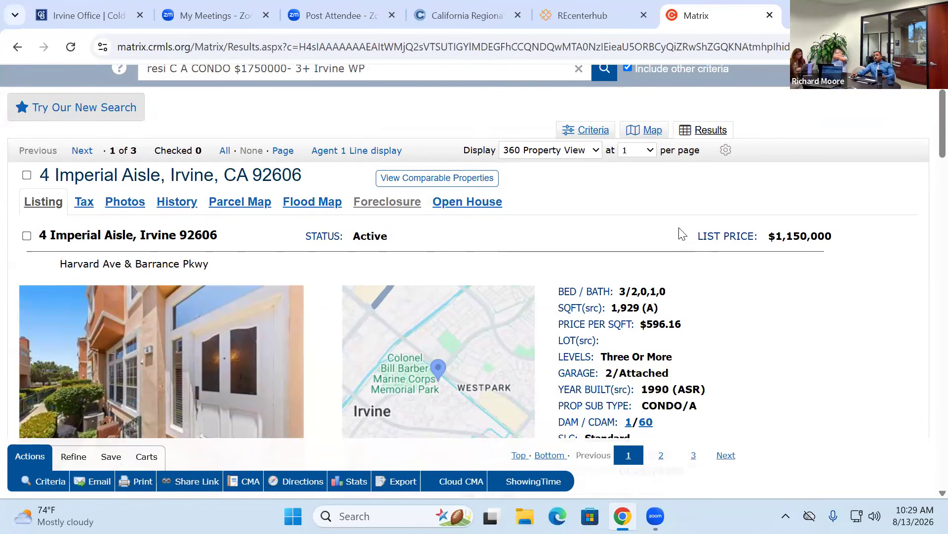
pyautogui.scroll(-20, 677, 237)
pyautogui.scroll(-4, 682, 232)
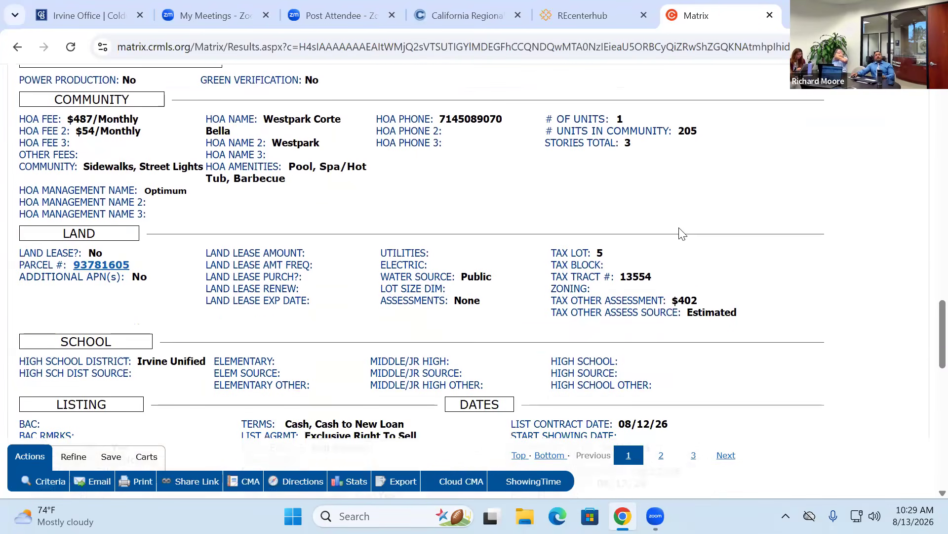
pyautogui.scroll(-3, 682, 232)
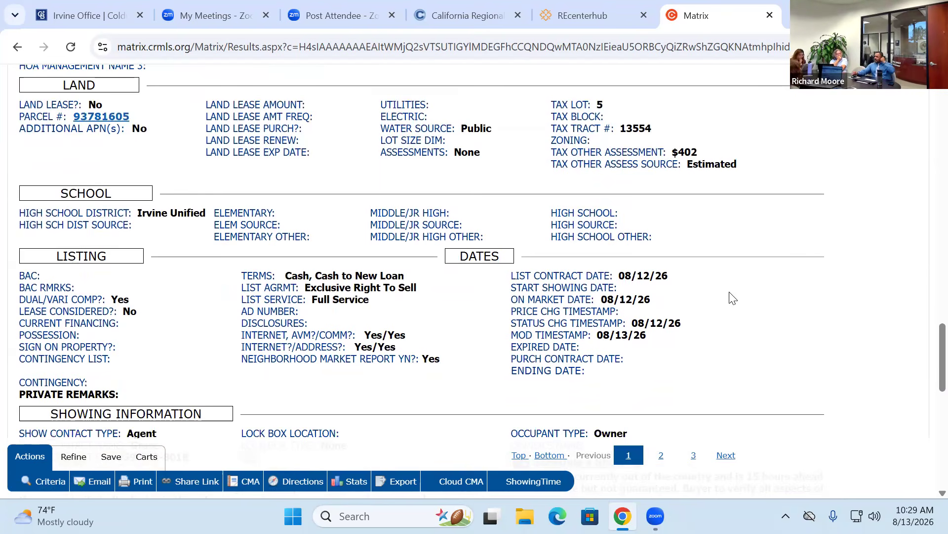
pyautogui.scroll(-3, 719, 296)
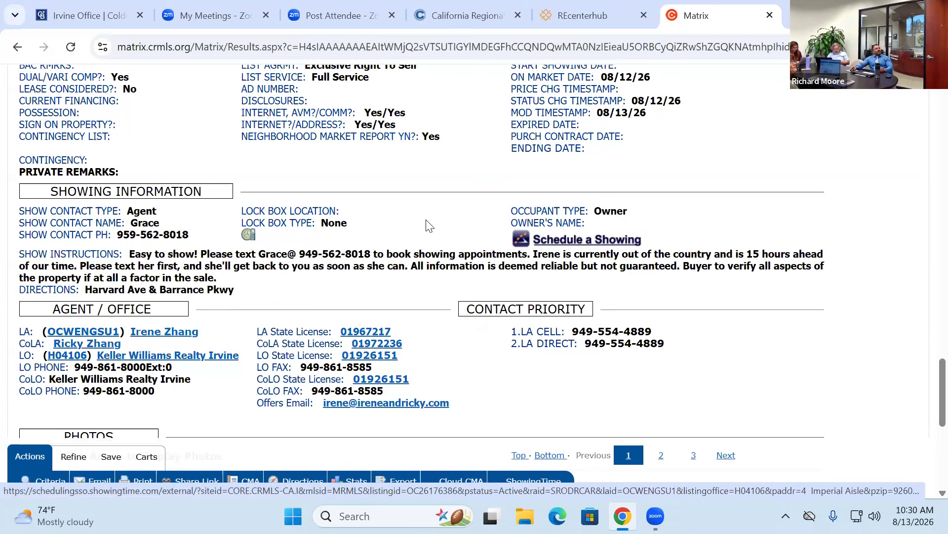
pyautogui.scroll(5, 418, 217)
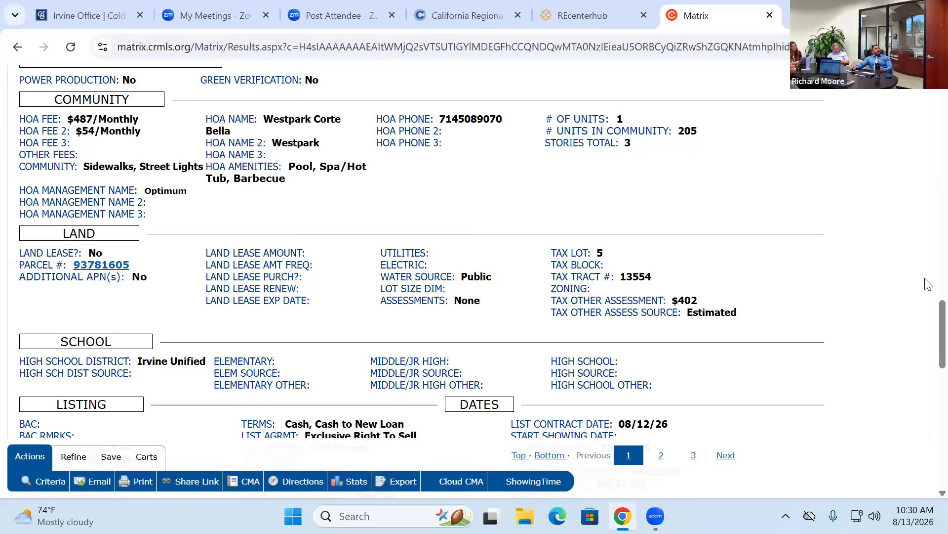
pyautogui.scroll(15, 925, 227)
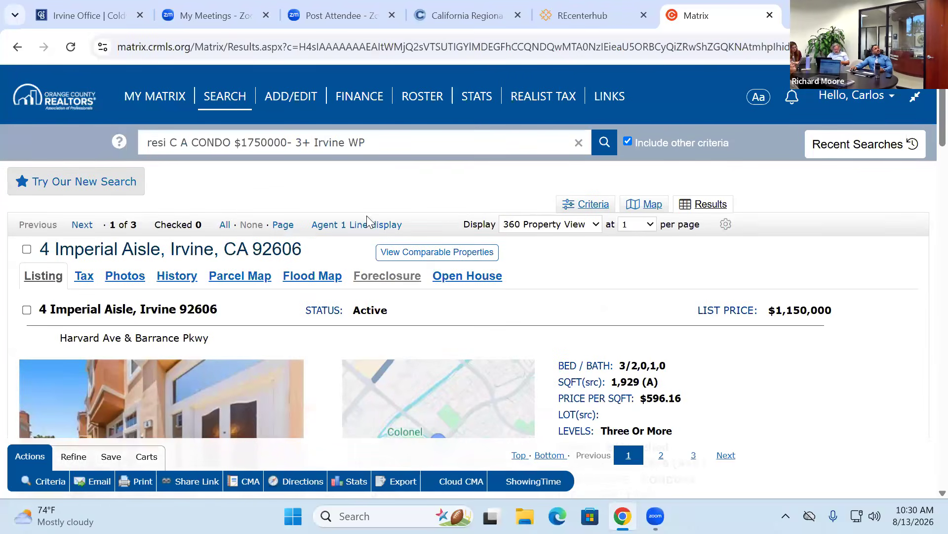
# - Try the my:Agent 1 Line, Agent Full and Agent Short result layouts
pyautogui.click(594, 228)
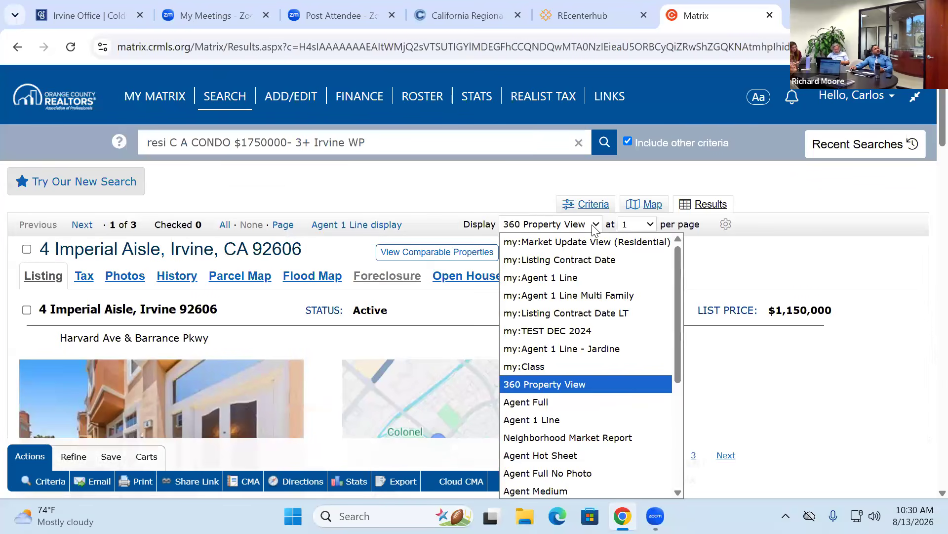
pyautogui.click(580, 278)
pyautogui.scroll(-1, 576, 241)
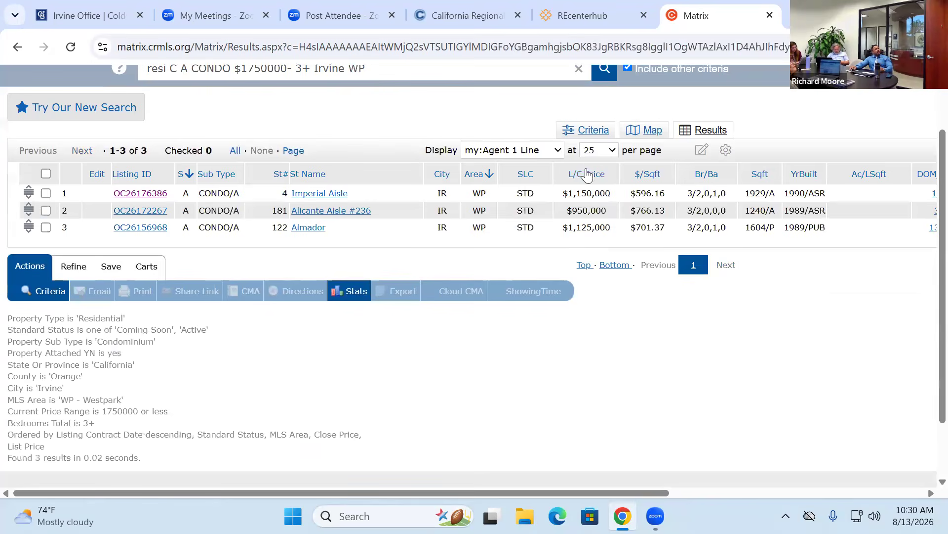
pyautogui.click(564, 150)
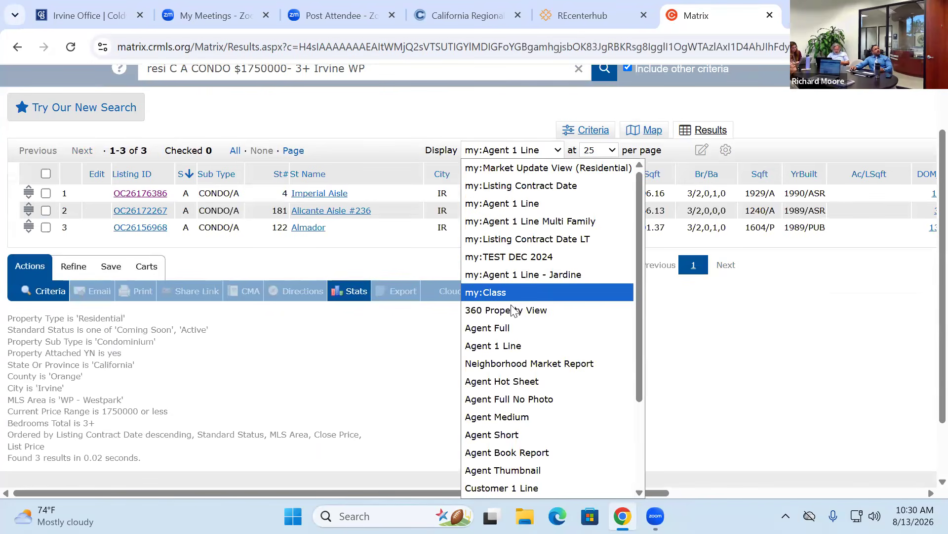
pyautogui.click(514, 326)
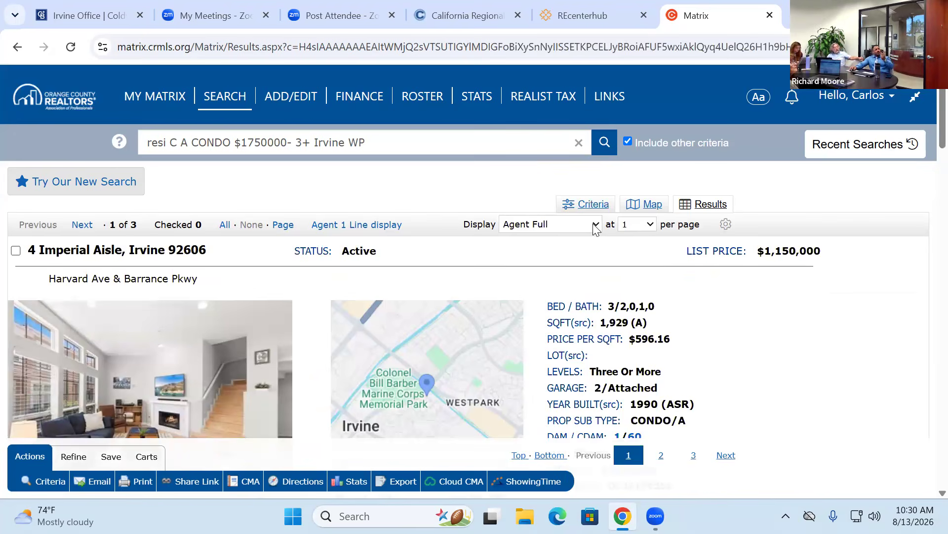
pyautogui.click(596, 228)
pyautogui.scroll(-3, 543, 378)
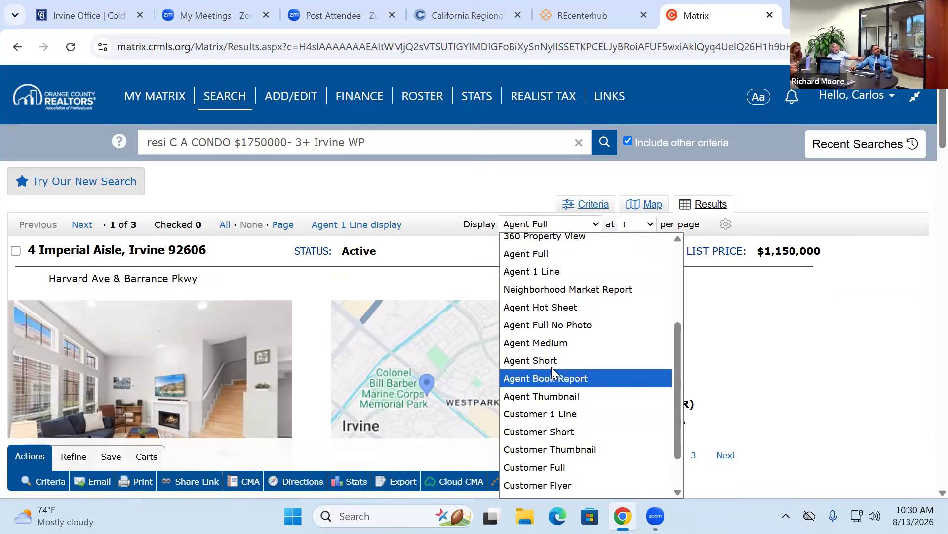
pyautogui.click(538, 361)
# - Review the Agent Short results, then switch to the one-line listing layout
pyautogui.scroll(-2, 716, 299)
pyautogui.scroll(-10, 732, 299)
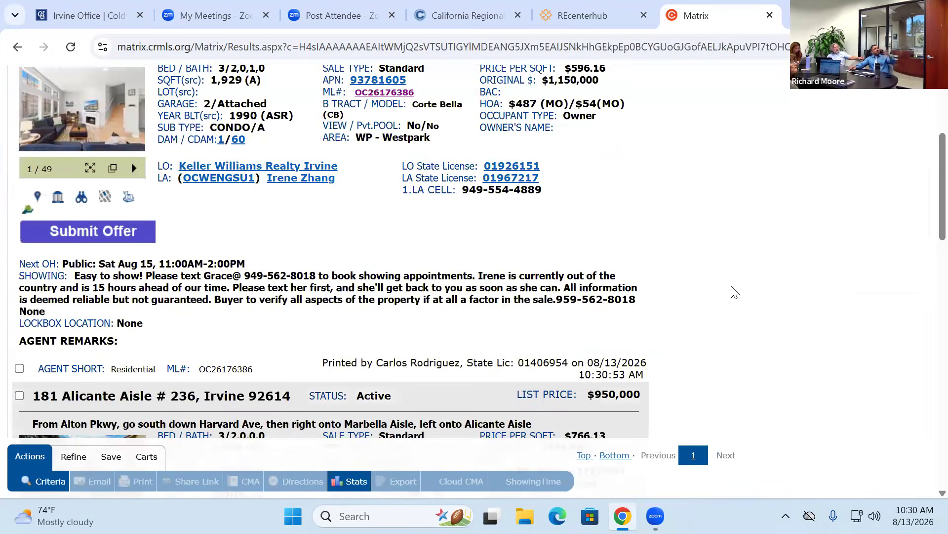
pyautogui.scroll(-10, 732, 292)
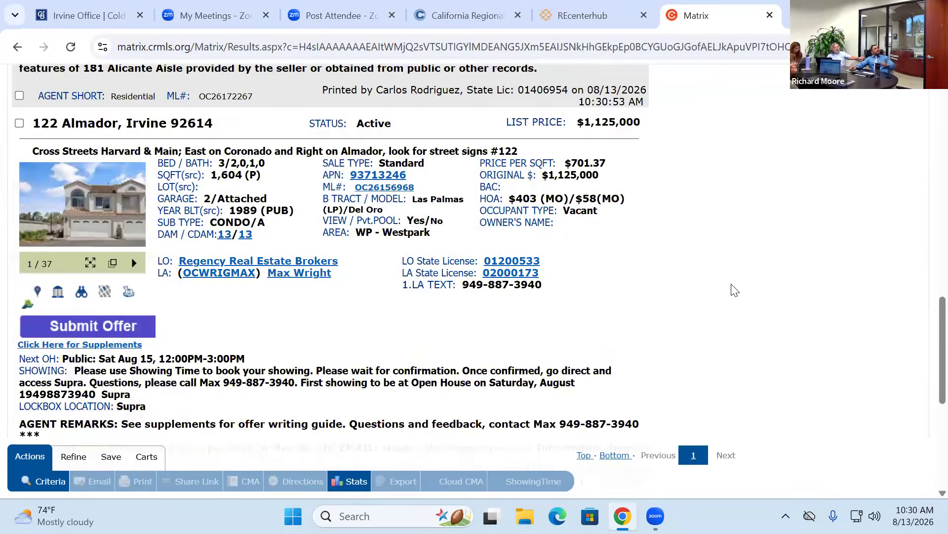
pyautogui.scroll(10, 711, 282)
pyautogui.scroll(15, 710, 278)
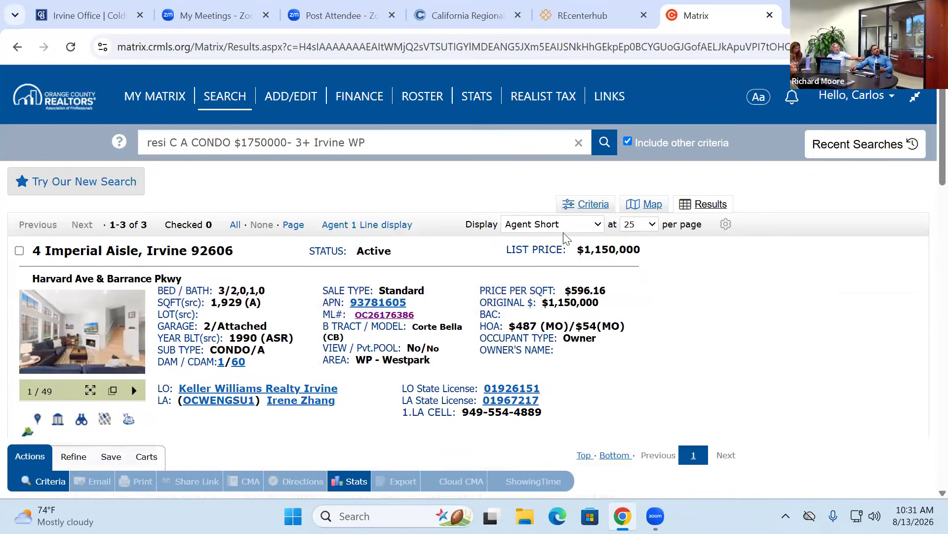
pyautogui.click(596, 224)
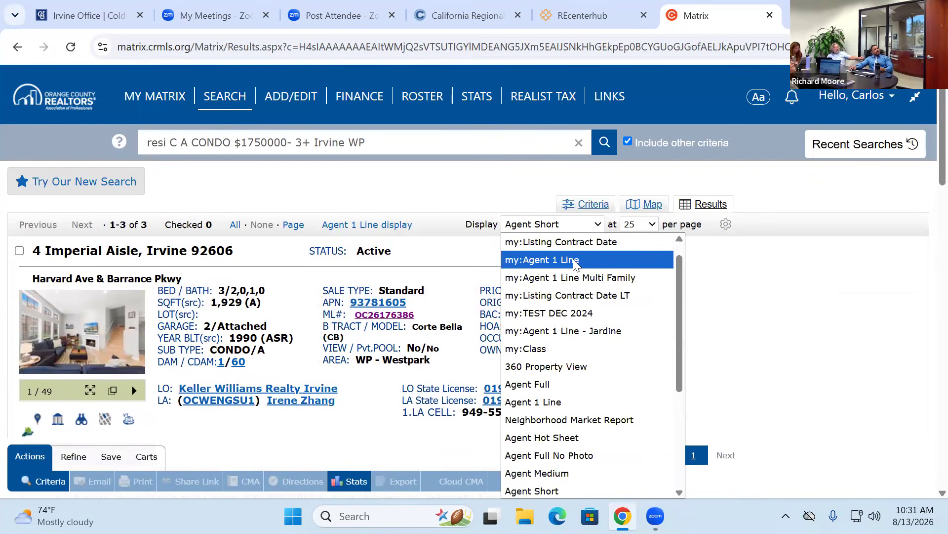
pyautogui.click(575, 258)
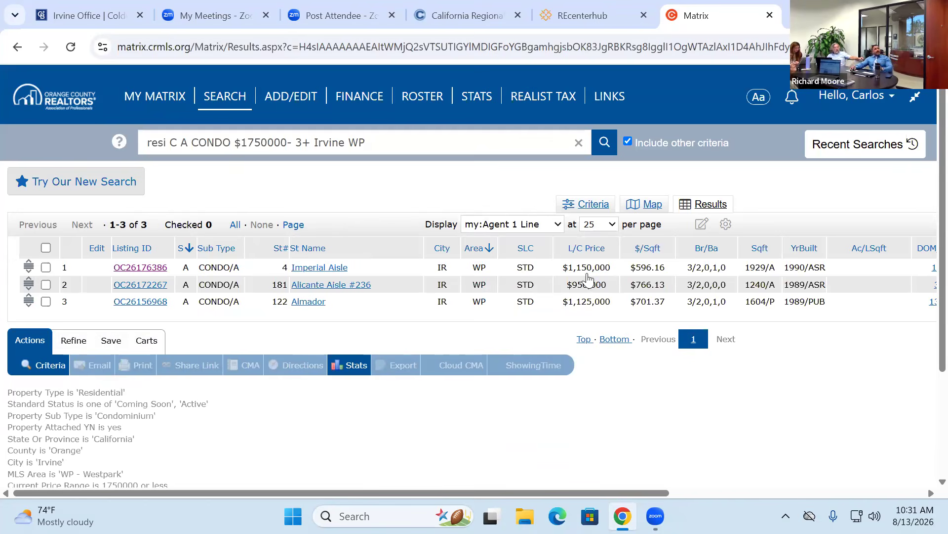
# - Keep the results in the my:Agent 1 Line display
pyautogui.click(553, 226)
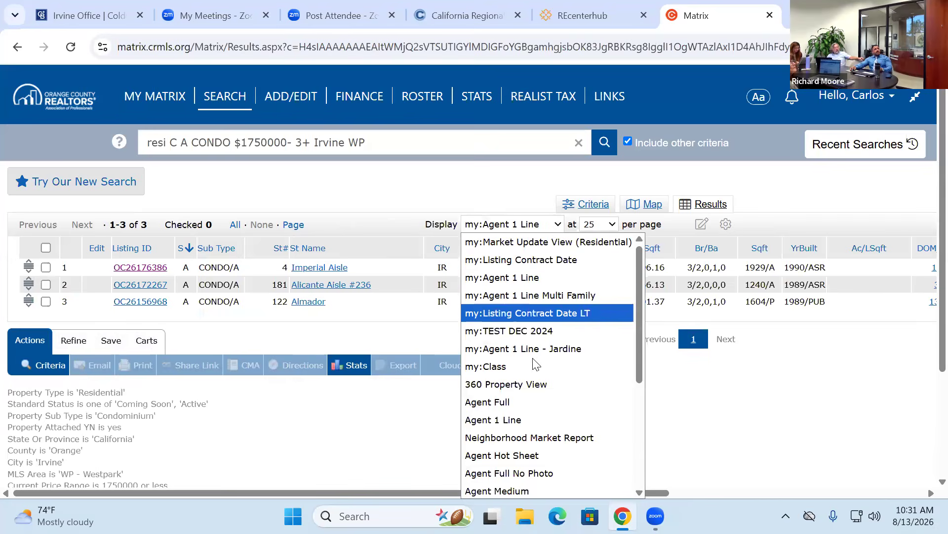
pyautogui.click(504, 281)
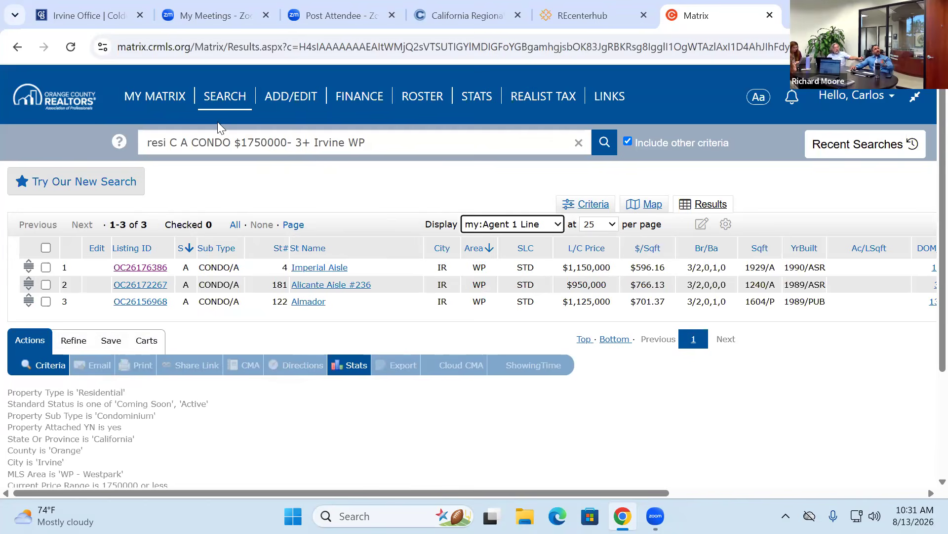
pyautogui.moveTo(228, 117)
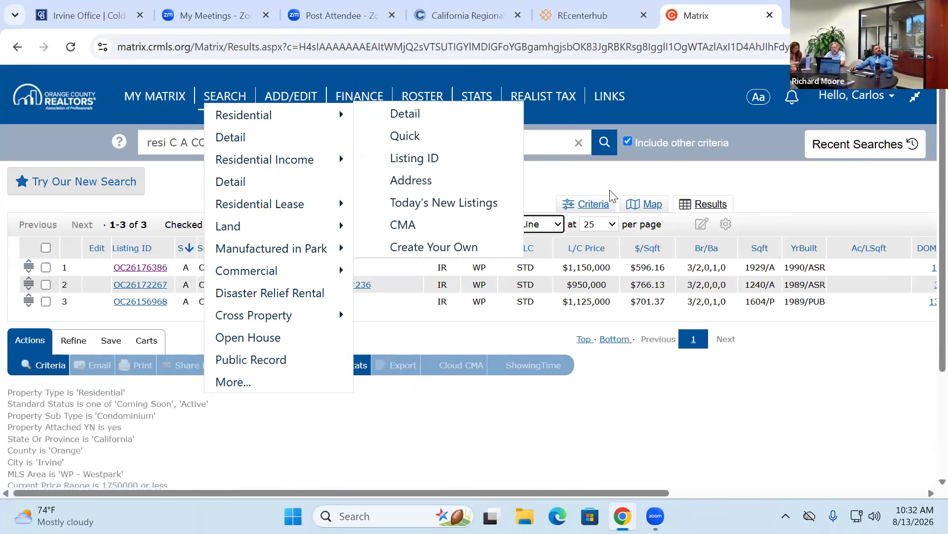
# - Check the MLS Area criterion value WP, then plot the three condos on the map
pyautogui.click(590, 204)
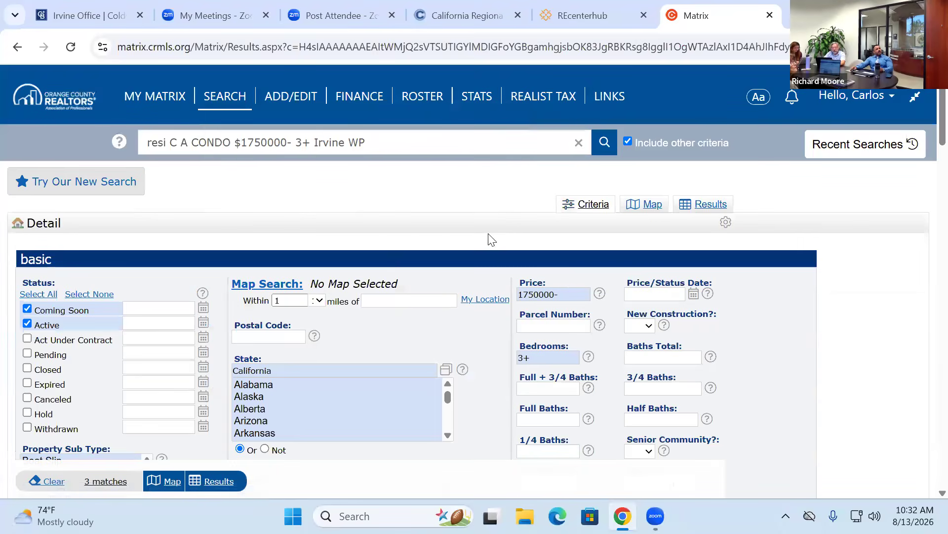
pyautogui.scroll(-2, 390, 299)
pyautogui.scroll(-8, 536, 289)
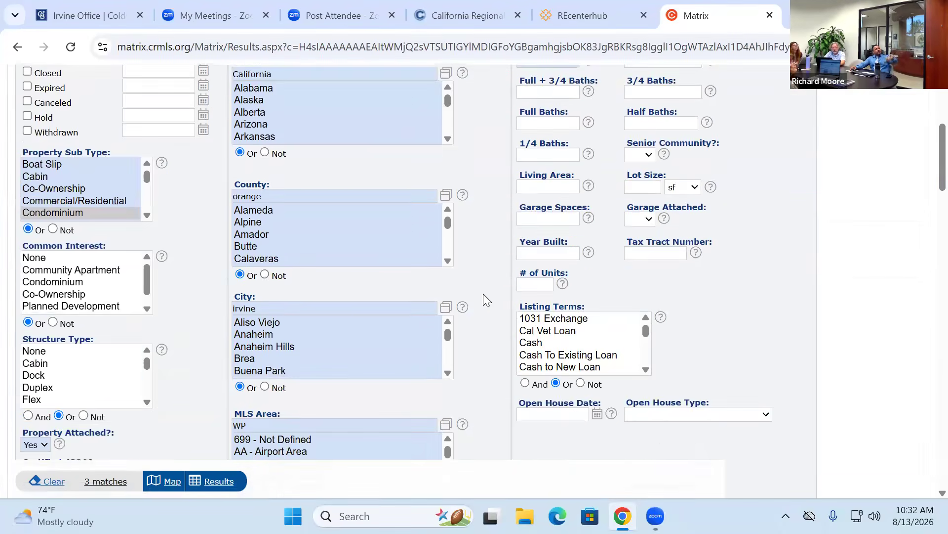
pyautogui.click(235, 203)
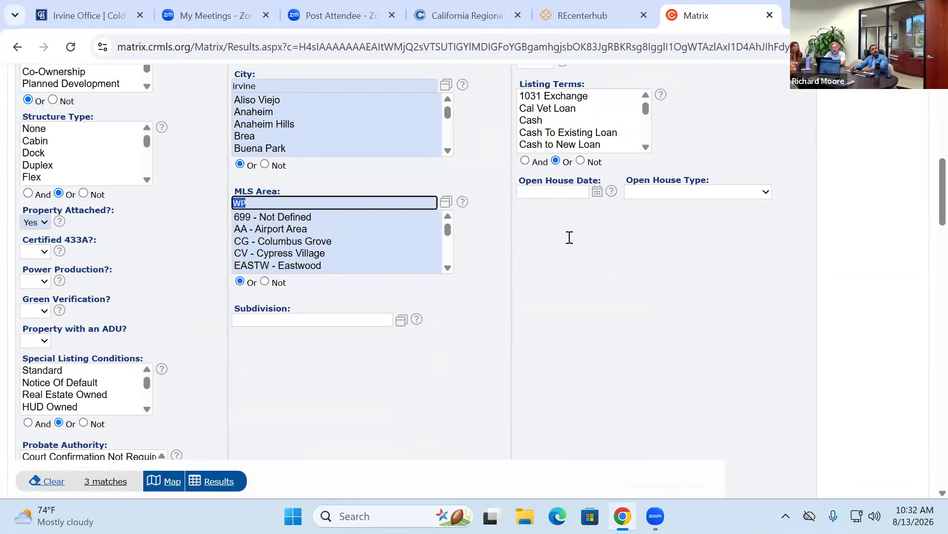
pyautogui.scroll(10, 569, 237)
pyautogui.click(643, 206)
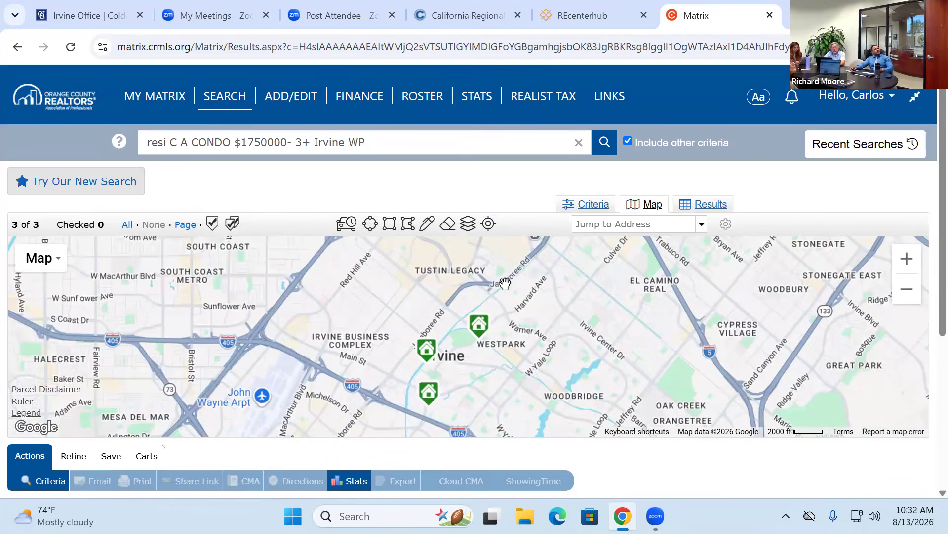
# - Pan to Westpark and draw a polygon with corners toward Jamboree Rd, the 405 and Warner Ave
pyautogui.moveTo(332, 318); pyautogui.dragTo(183, 277)
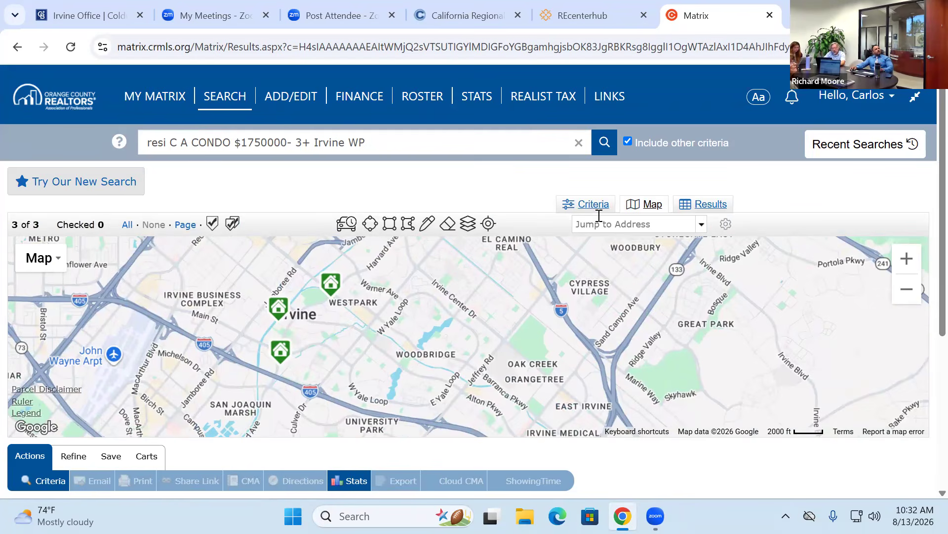
pyautogui.click(407, 224)
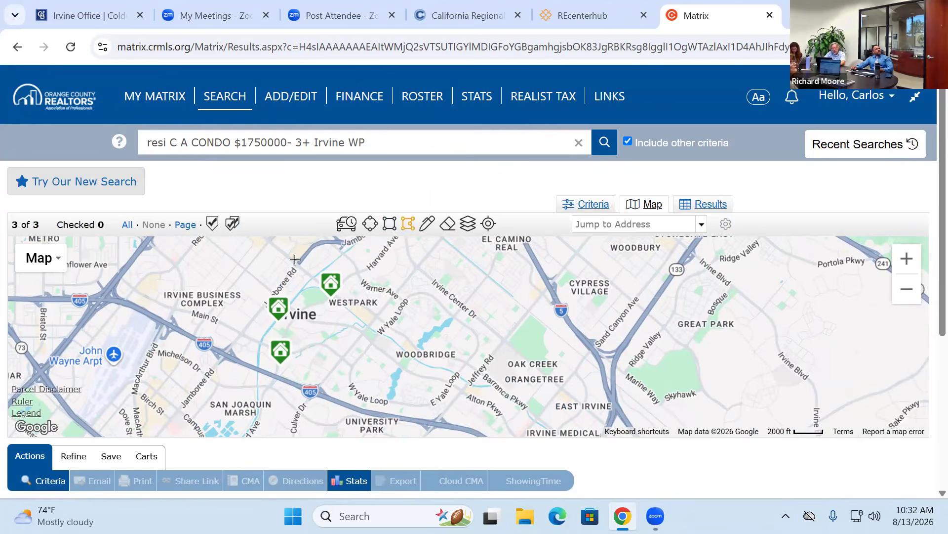
pyautogui.moveTo(303, 256)
pyautogui.mouseDown()
pyautogui.moveTo(226, 347)
pyautogui.moveTo(320, 392)
pyautogui.mouseUp()
pyautogui.click(320, 393)
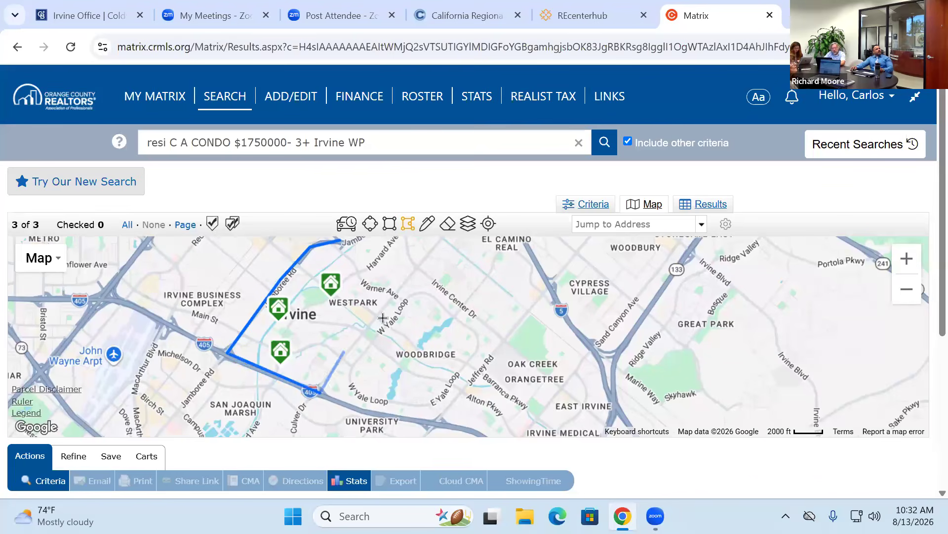
pyautogui.click(397, 298)
pyautogui.click(360, 282)
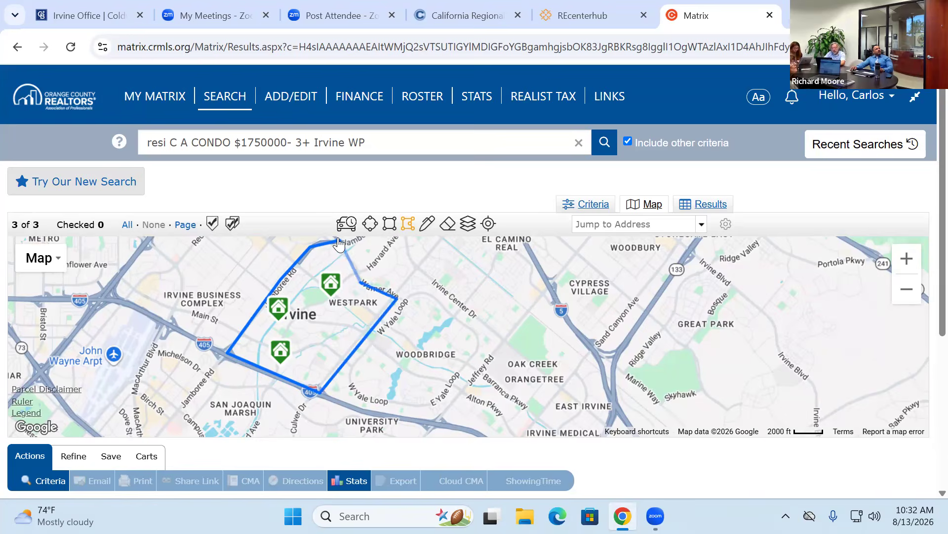
pyautogui.click(341, 241)
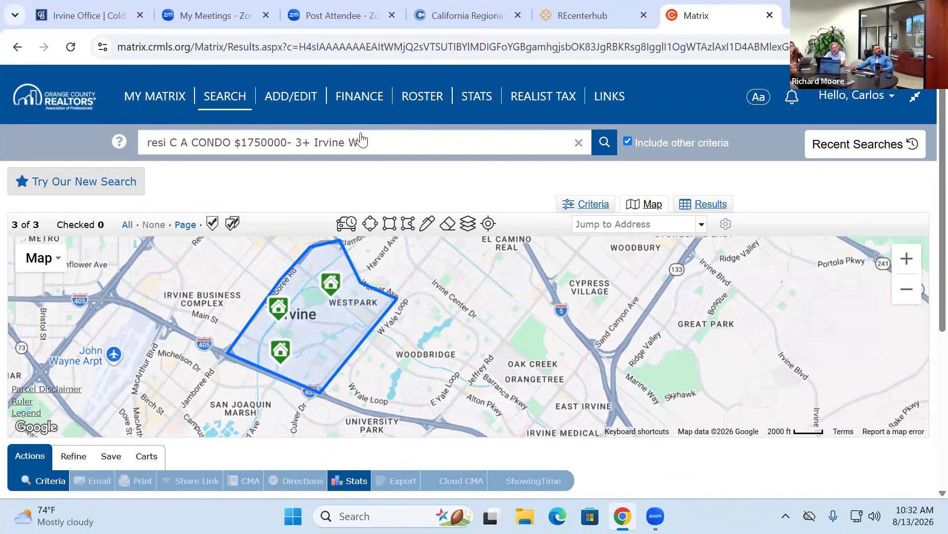
# - Remove WP from the MLS Area criterion and view the four listings inside the drawn area
pyautogui.click(593, 205)
pyautogui.scroll(-8, 432, 294)
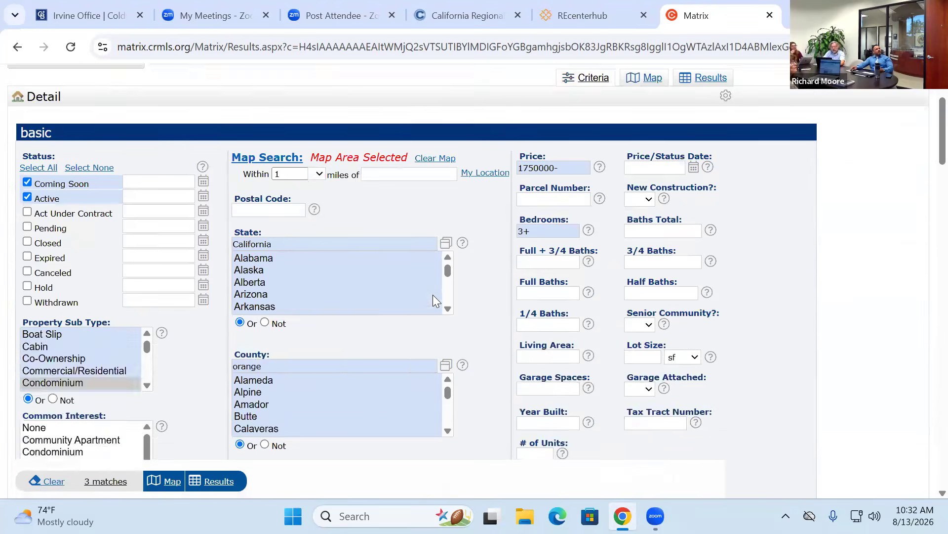
pyautogui.scroll(-2, 349, 326)
pyautogui.click(276, 282)
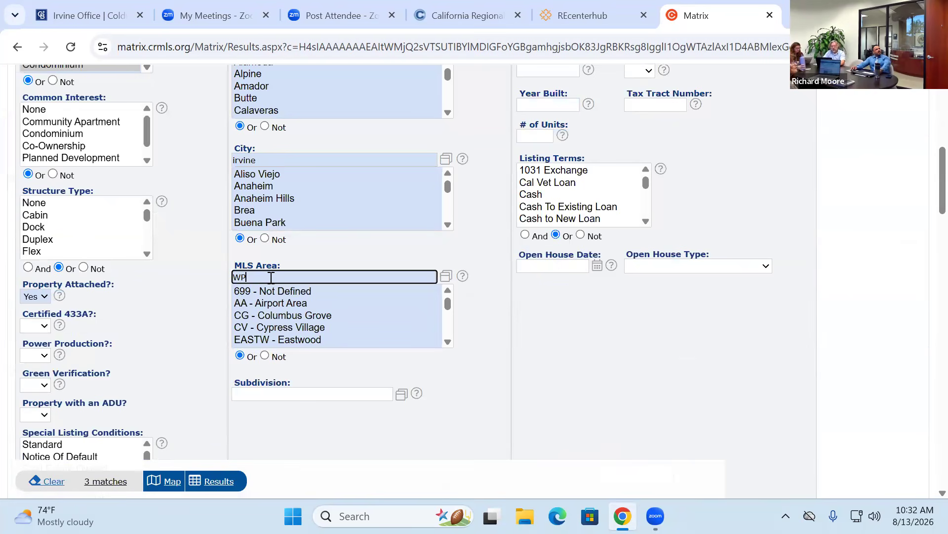
pyautogui.press('Return')
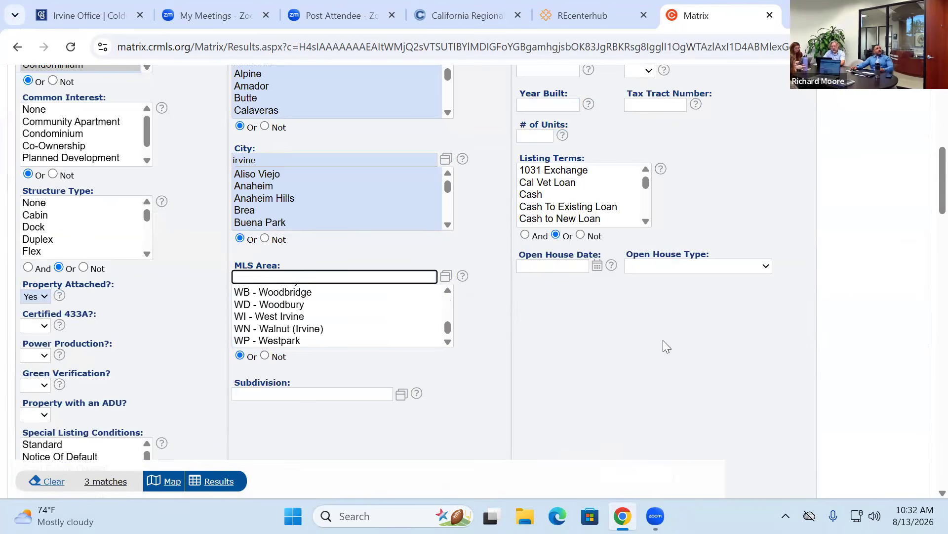
pyautogui.scroll(9, 642, 316)
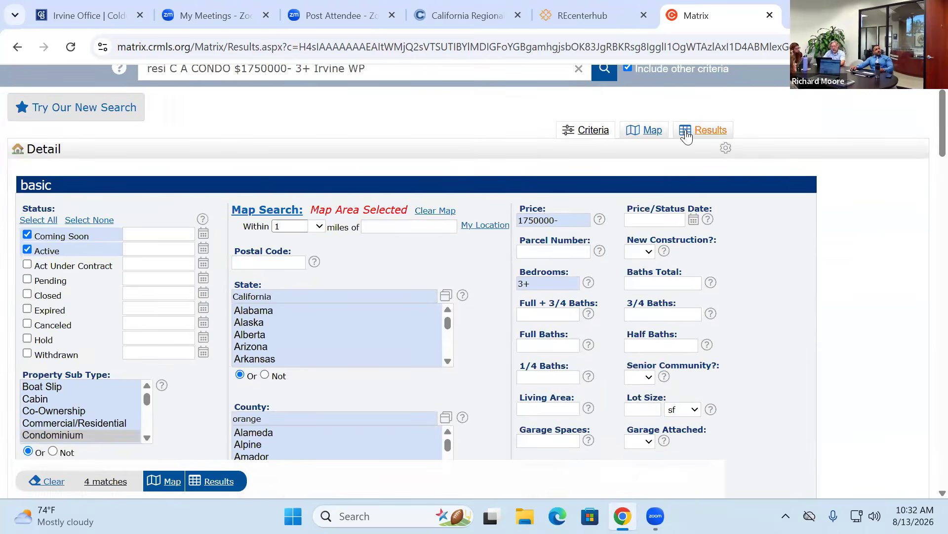
pyautogui.click(653, 132)
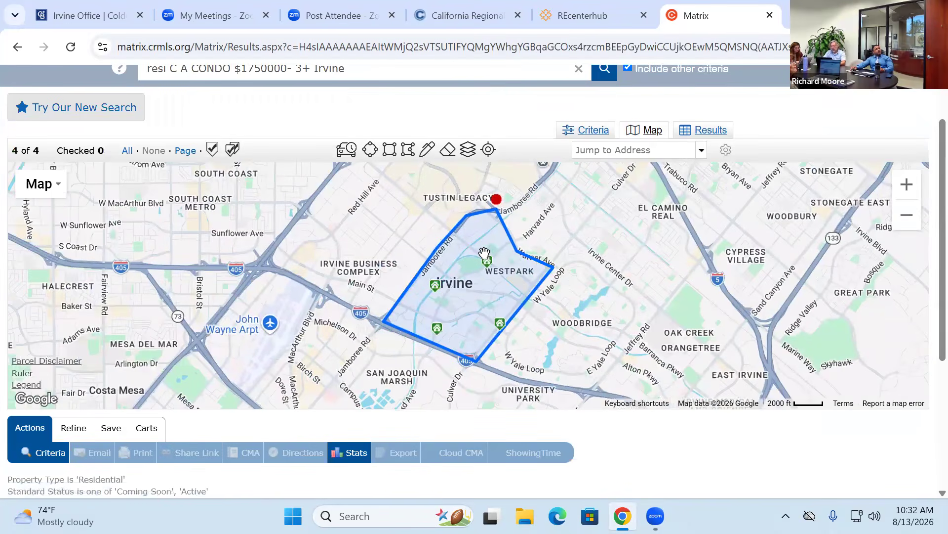
pyautogui.moveTo(486, 267)
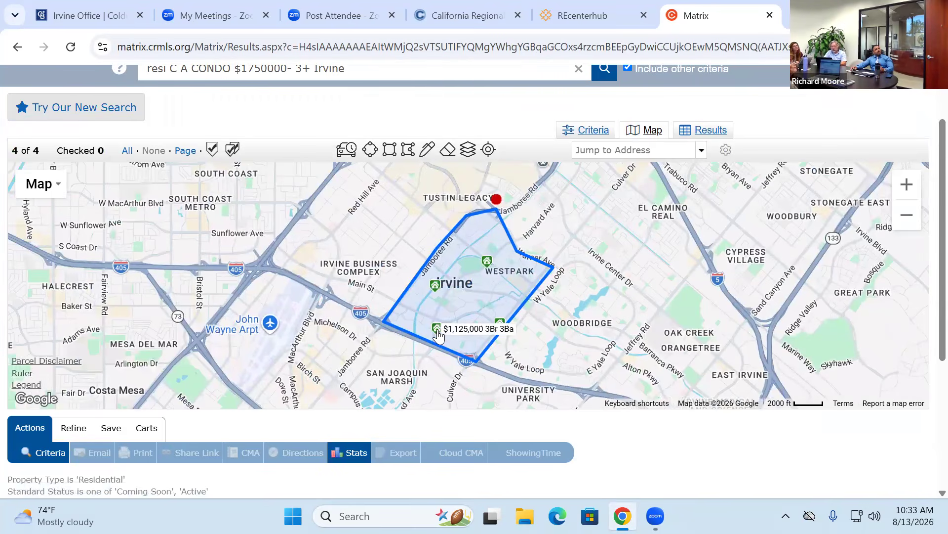
pyautogui.moveTo(436, 335)
pyautogui.moveTo(502, 324)
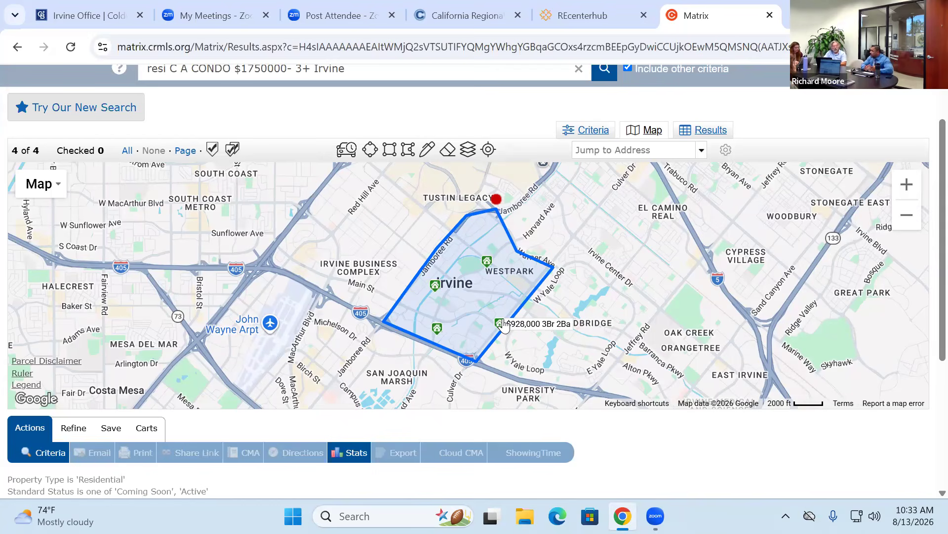
# - List the four matches in the results table and check then uncheck the Fox #27 row
pyautogui.click(712, 131)
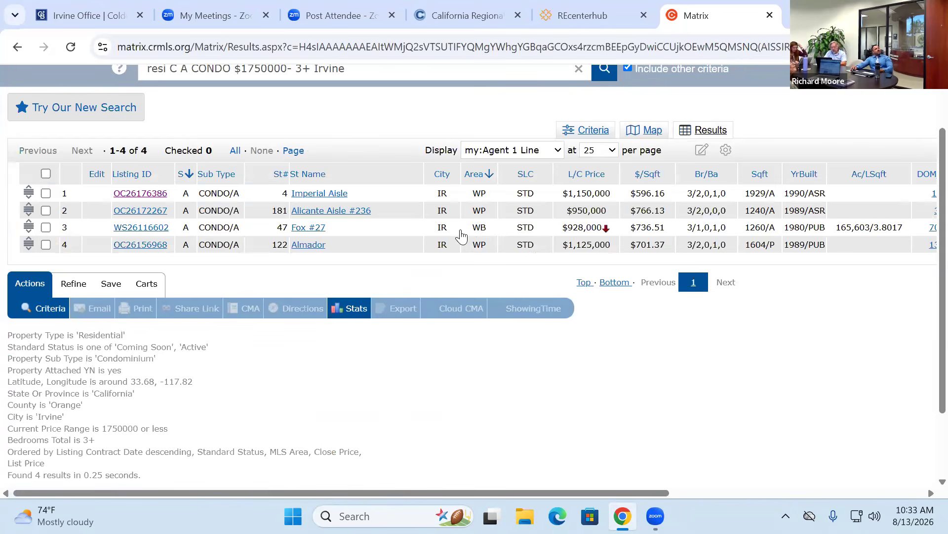
pyautogui.click(46, 228)
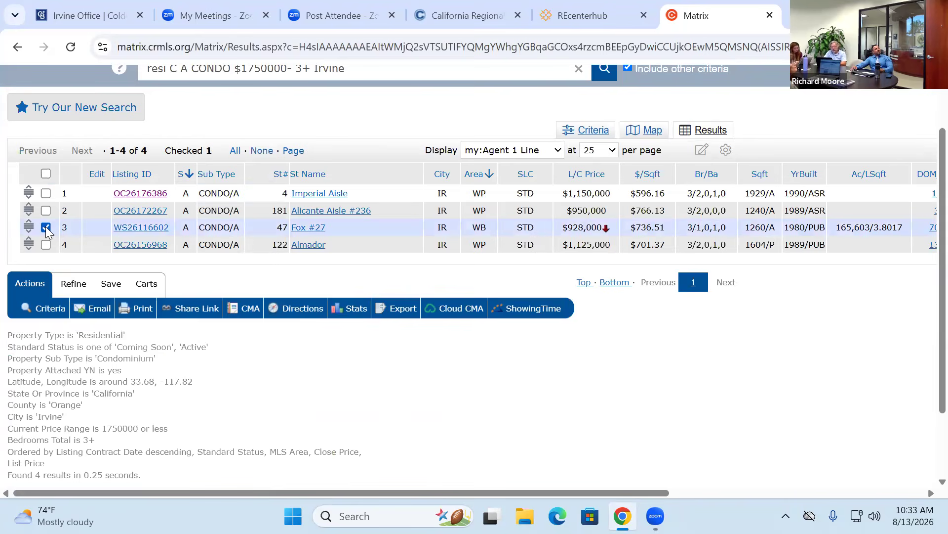
pyautogui.click(46, 229)
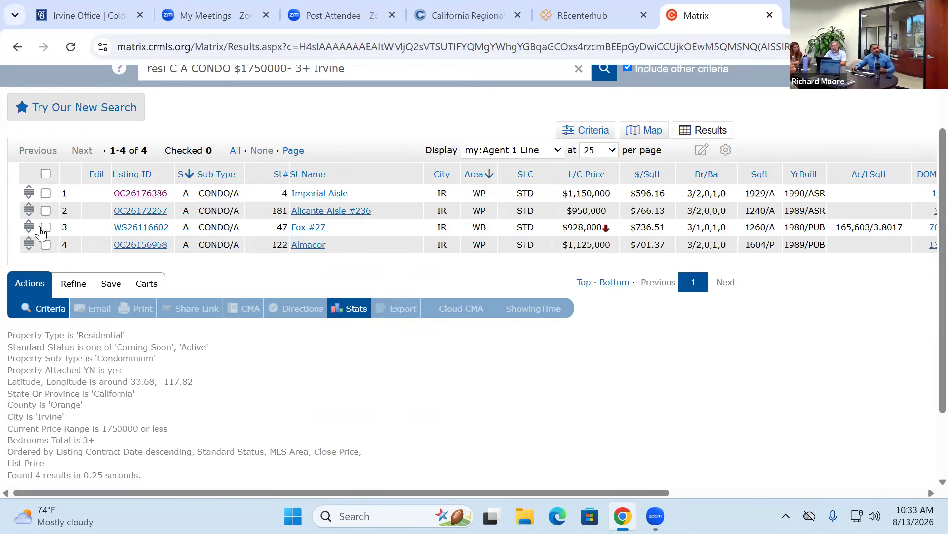
pyautogui.scroll(2, 334, 112)
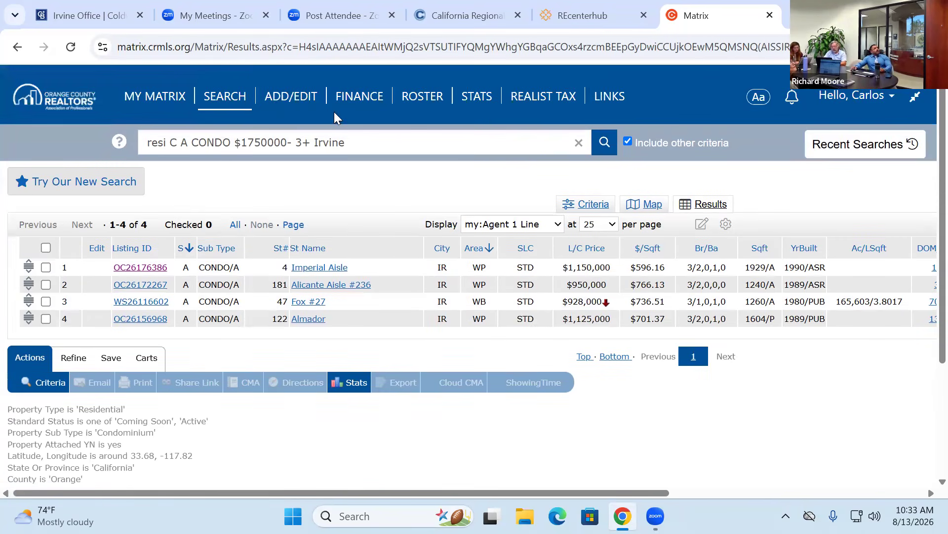
# - Start a new residential detail search limited to Active listings
pyautogui.click(226, 98)
pyautogui.moveTo(248, 121)
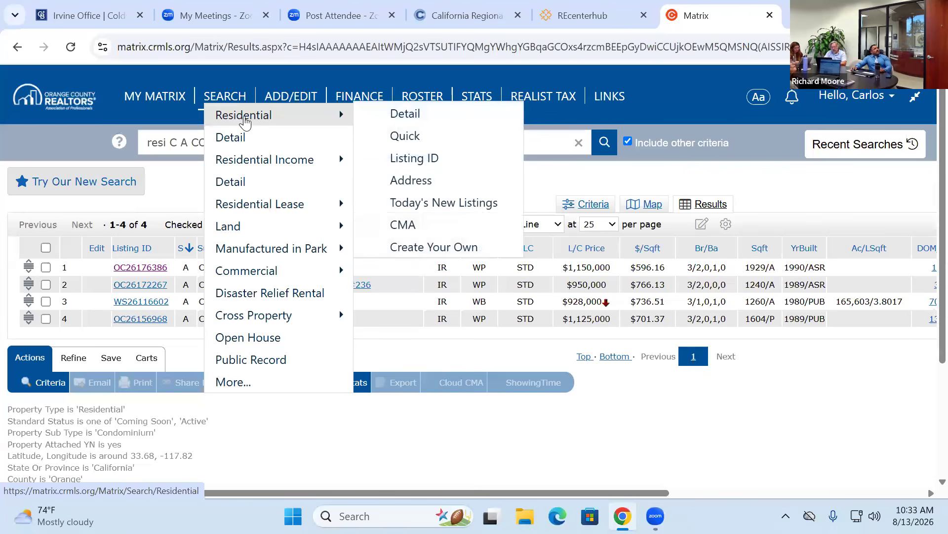
pyautogui.click(416, 118)
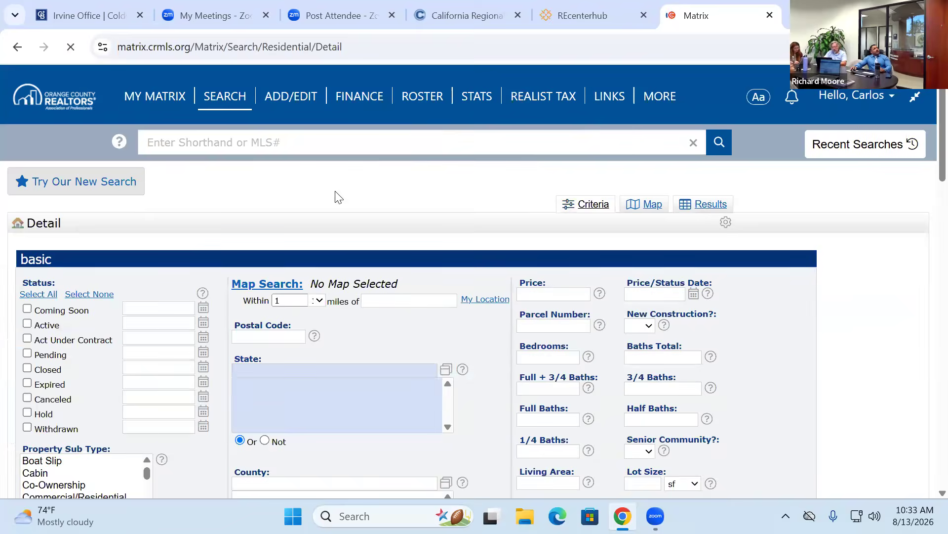
pyautogui.click(27, 324)
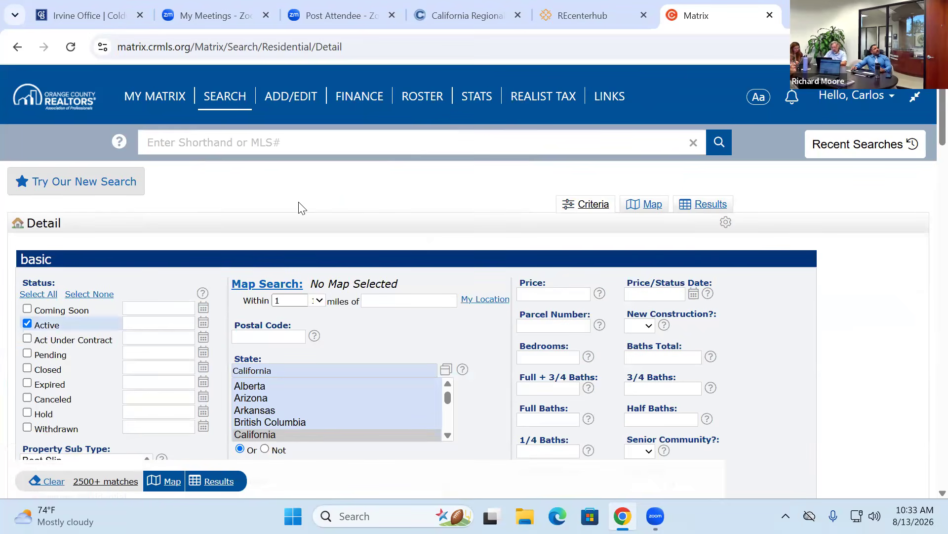
# - Set the maximum price to 1750 (1,750,000) and bedrooms to 3+
pyautogui.scroll(-3, 346, 203)
pyautogui.click(539, 149)
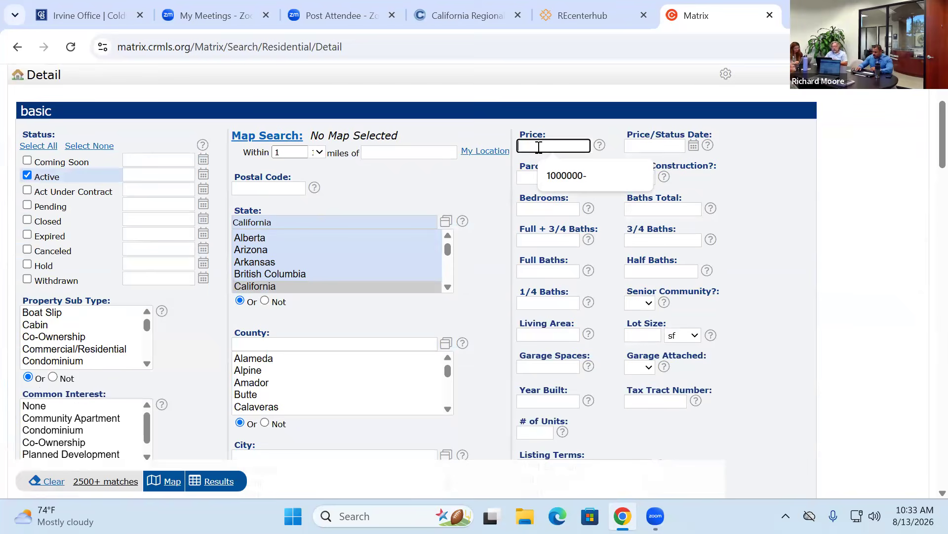
pyautogui.write('1750000-')
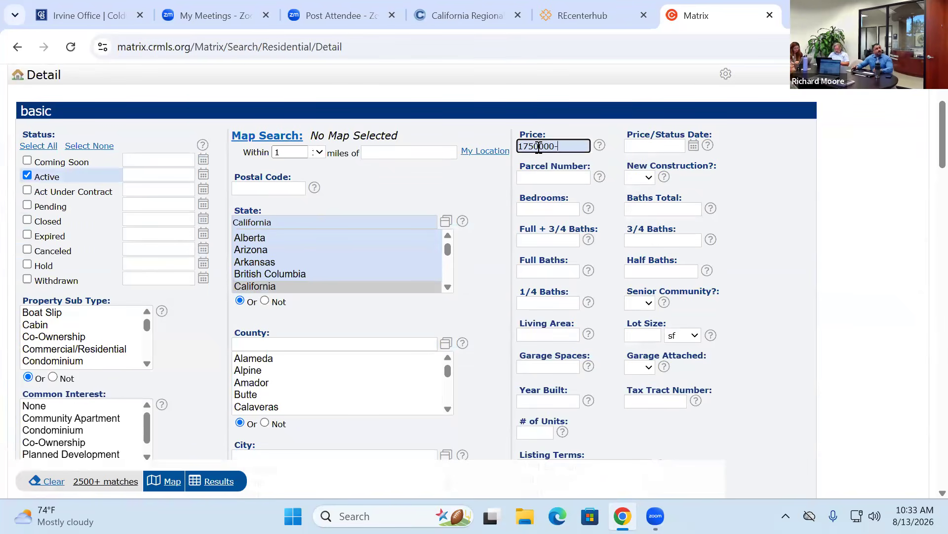
pyautogui.click(545, 205)
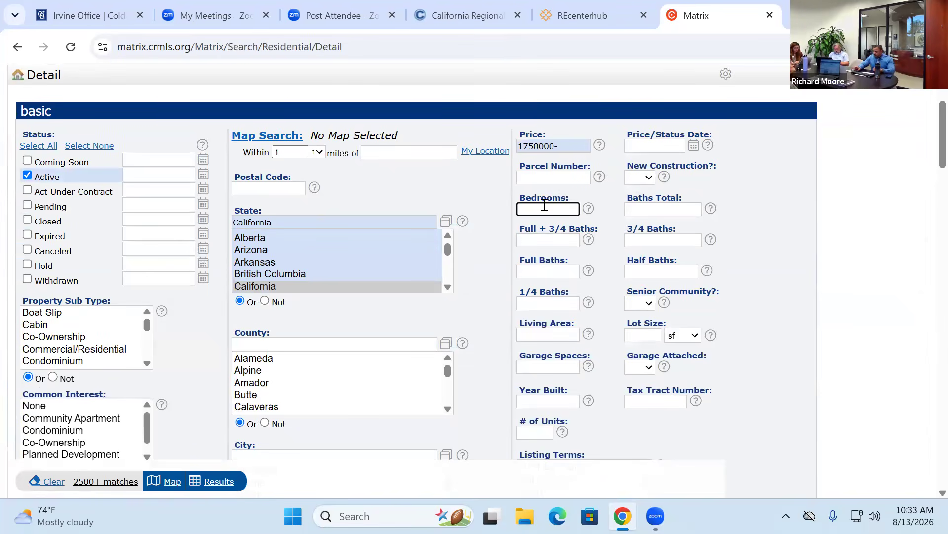
pyautogui.write('3+')
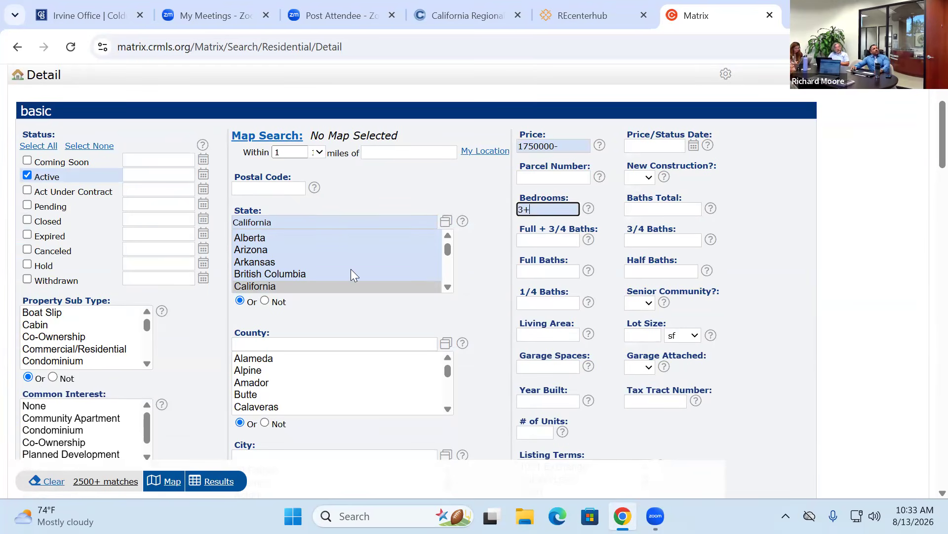
pyautogui.click(273, 337)
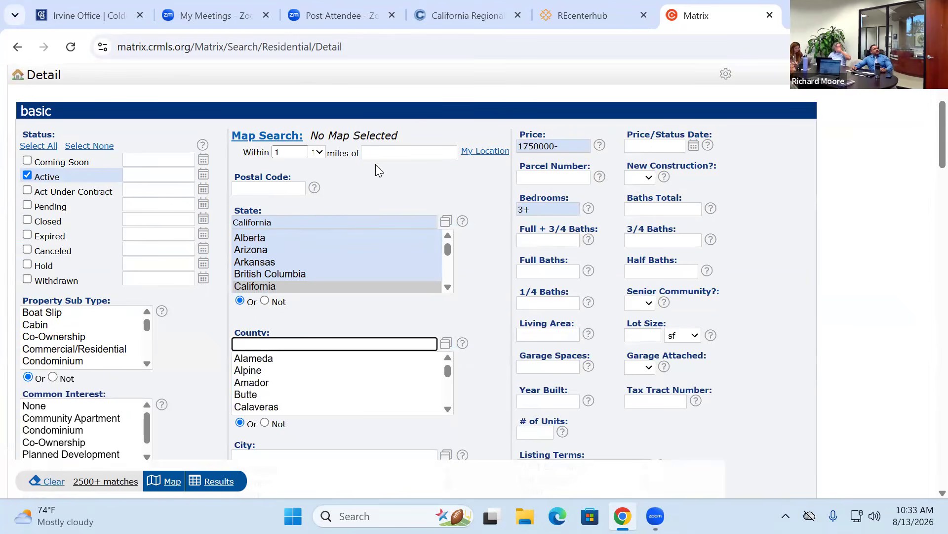
pyautogui.click(319, 152)
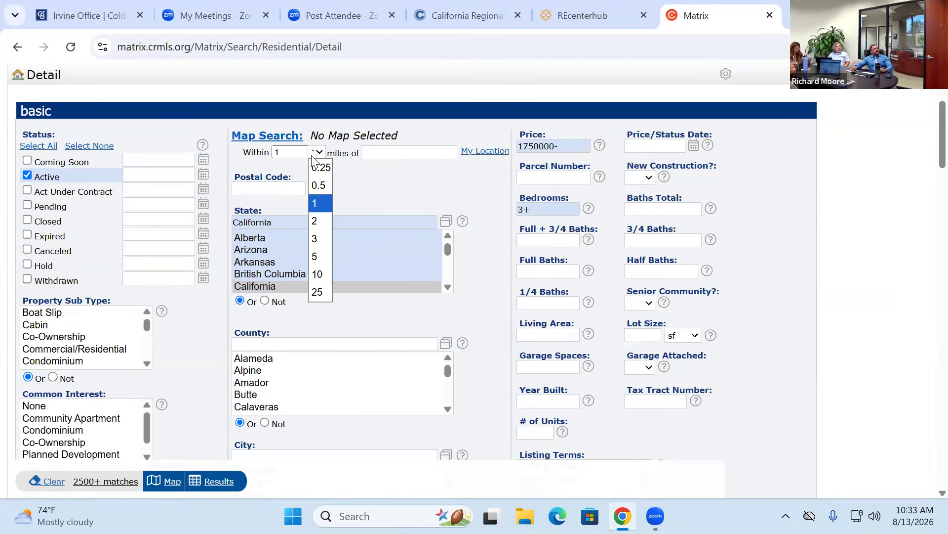
pyautogui.click(319, 186)
pyautogui.click(375, 152)
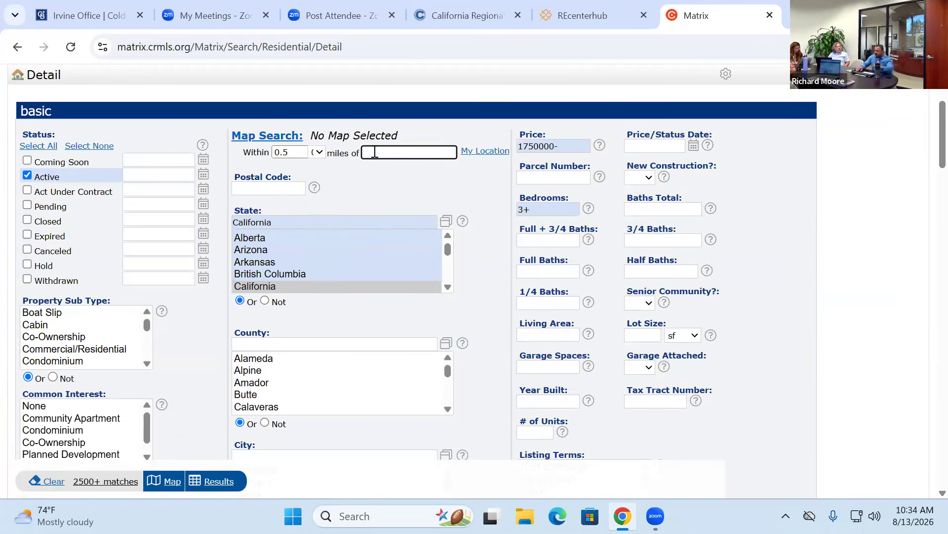
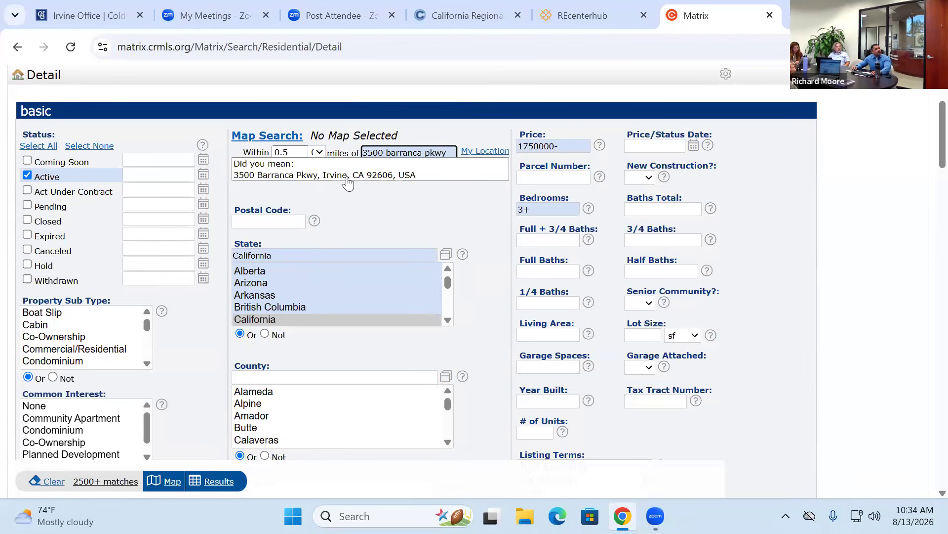
pyautogui.click(340, 176)
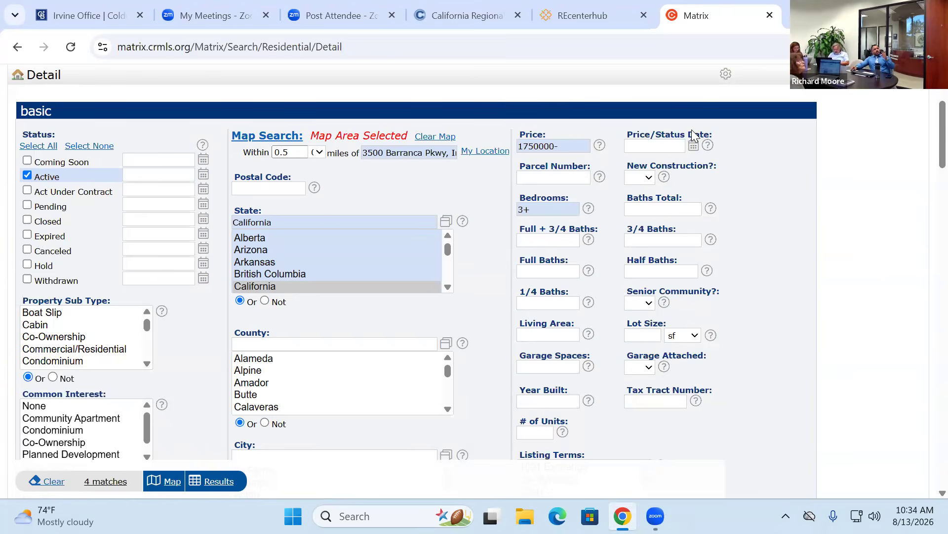
pyautogui.scroll(3, 697, 136)
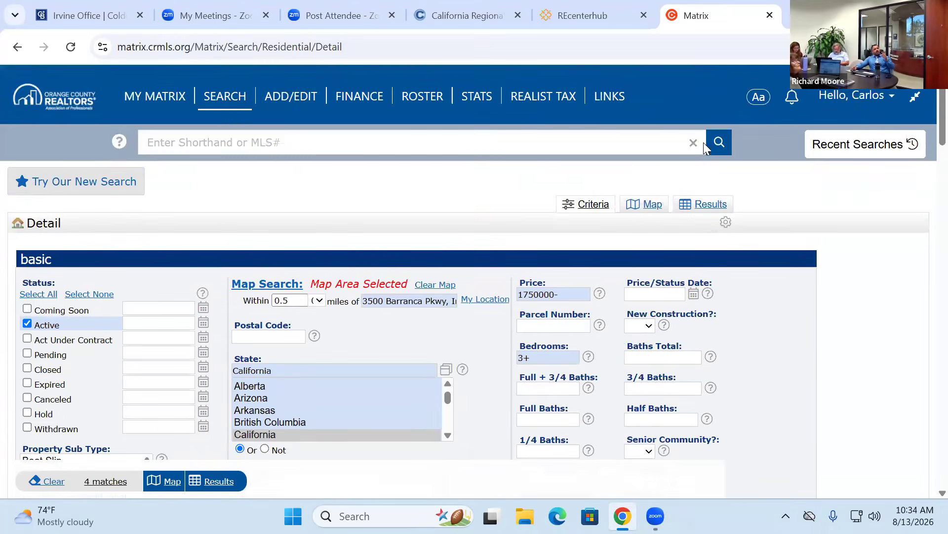
# - Show the matches on the map and zoom in to check the search circle's radius
pyautogui.click(652, 205)
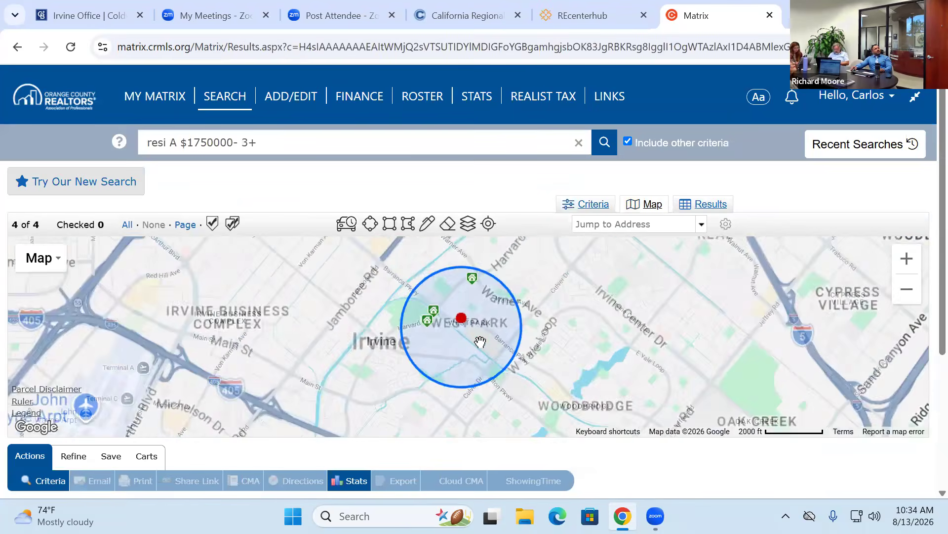
pyautogui.scroll(2, 480, 341)
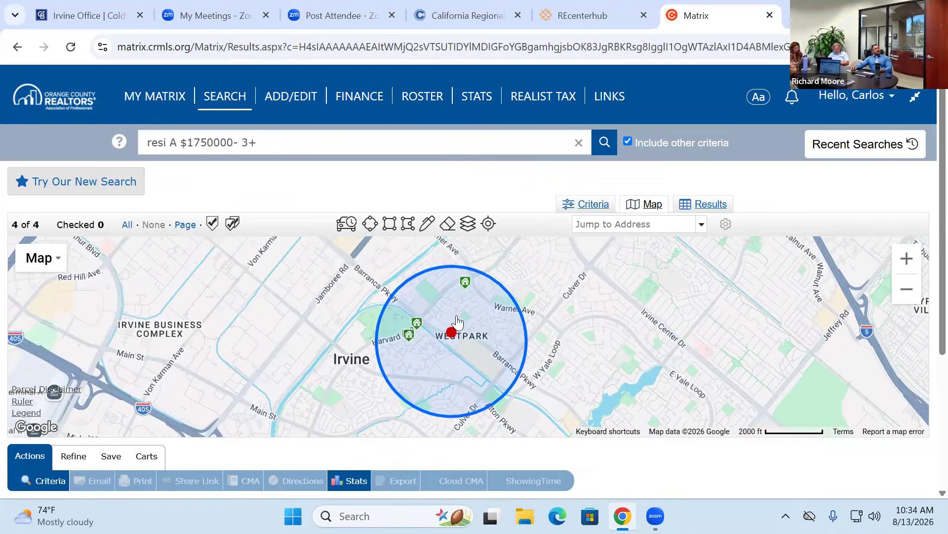
pyautogui.click(457, 321)
pyautogui.click(507, 388)
pyautogui.click(507, 389)
pyautogui.scroll(5, 496, 383)
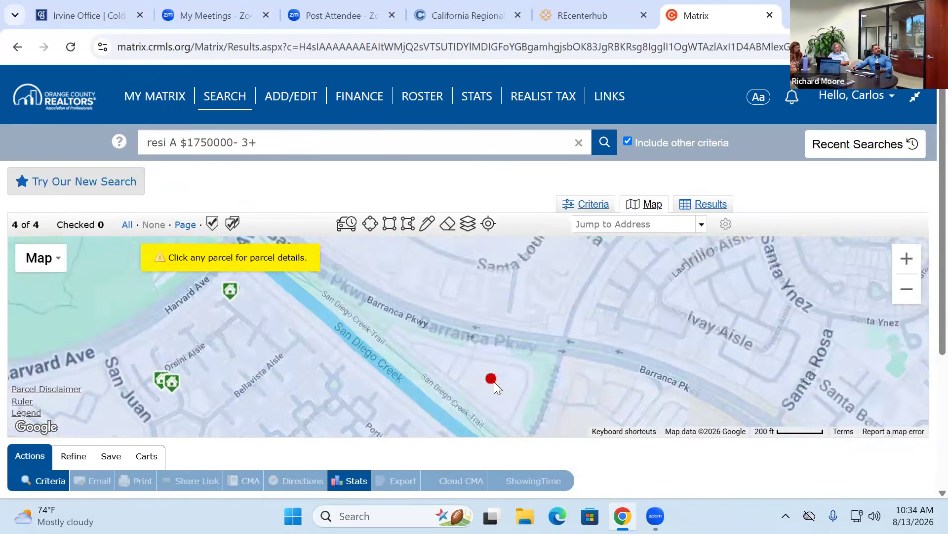
pyautogui.click(494, 381)
# - Drag the circle's radius out to about 0.62 miles so 16 listings match
pyautogui.scroll(-4, 494, 379)
pyautogui.click(572, 166)
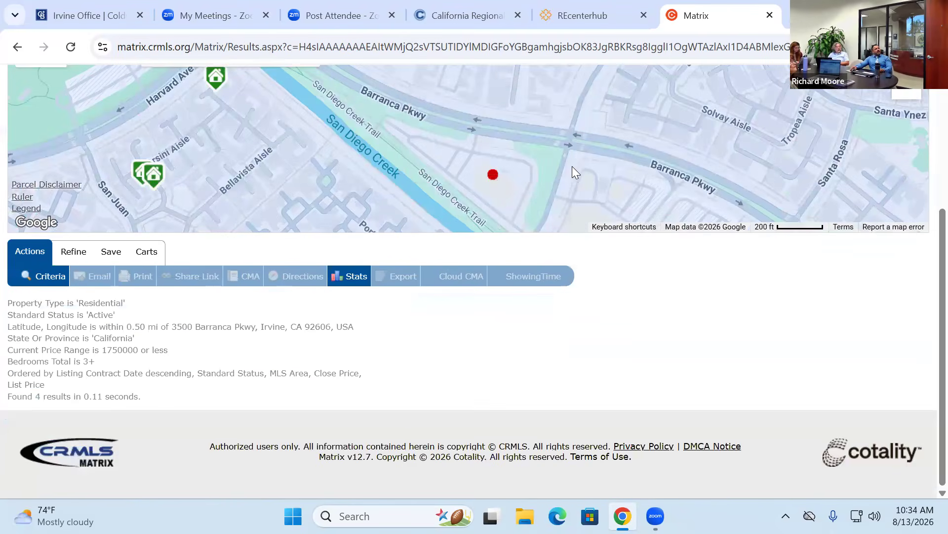
pyautogui.scroll(-3, 572, 166)
pyautogui.scroll(3, 648, 333)
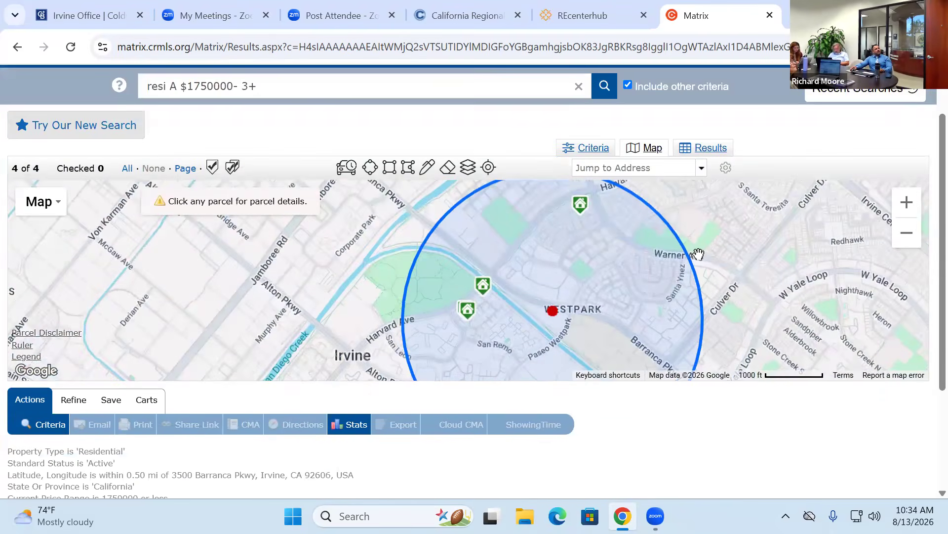
pyautogui.scroll(-2, 698, 254)
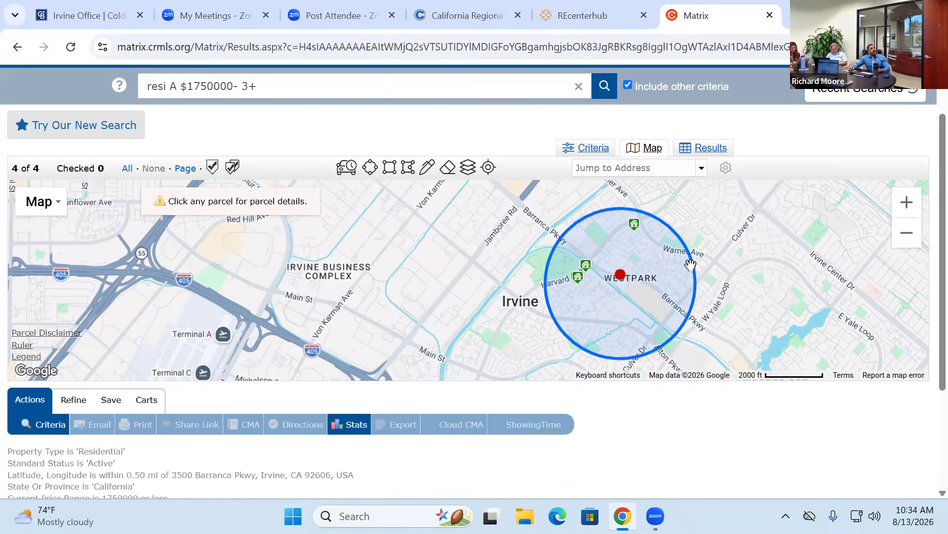
pyautogui.moveTo(694, 270); pyautogui.dragTo(772, 265)
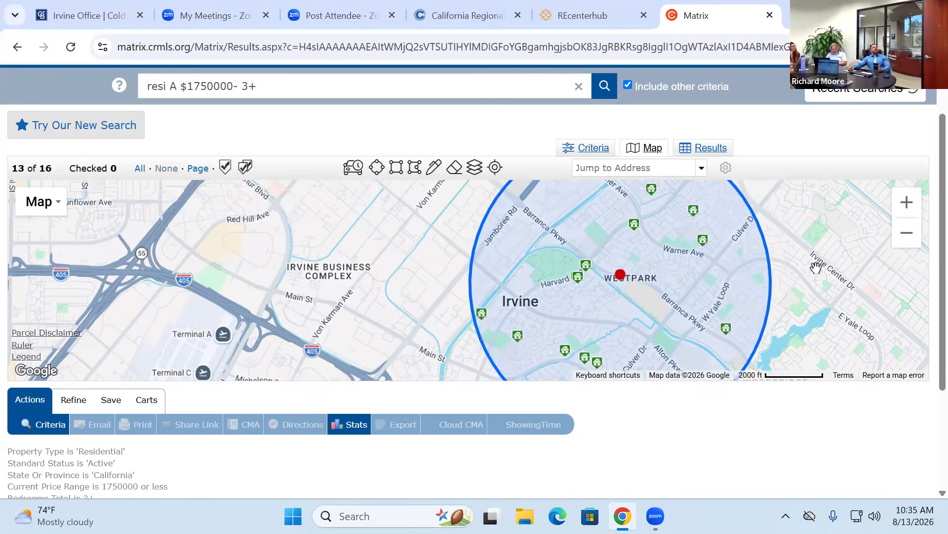
# - Zoom out and pan until the whole Westpark circle and all 16 pins show
pyautogui.scroll(-1, 818, 267)
pyautogui.moveTo(845, 267); pyautogui.dragTo(612, 263)
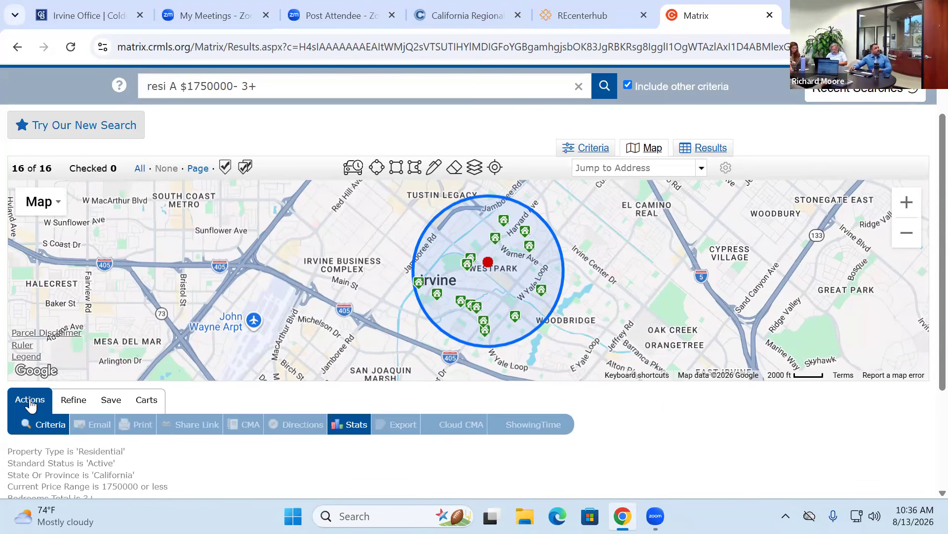
# - Enter a minimum living area in the Living Area field, mistakenly typed as 20000+
pyautogui.click(43, 421)
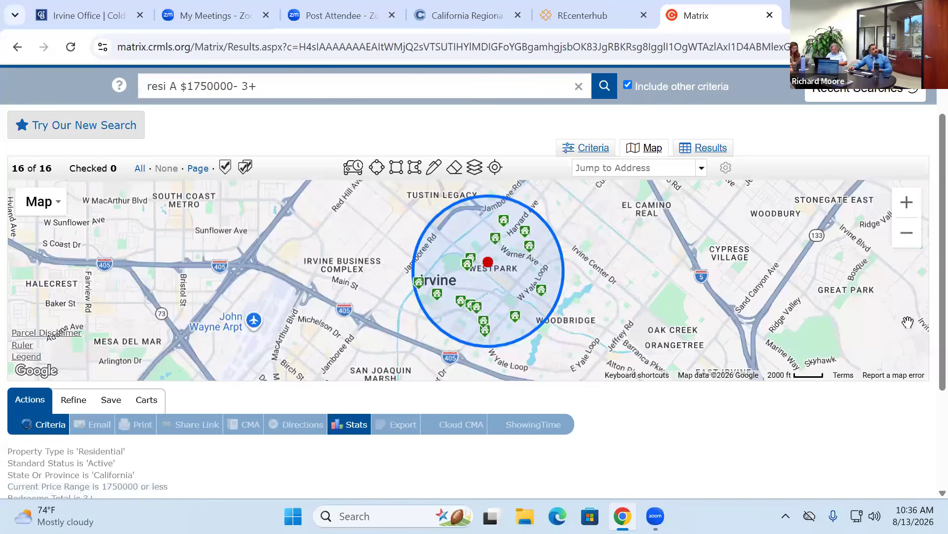
pyautogui.scroll(-3, 776, 320)
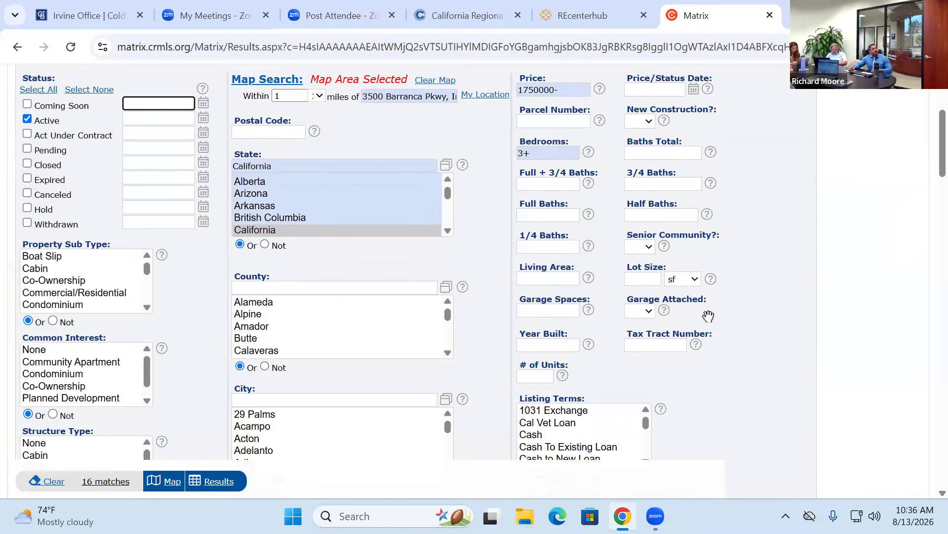
pyautogui.click(548, 277)
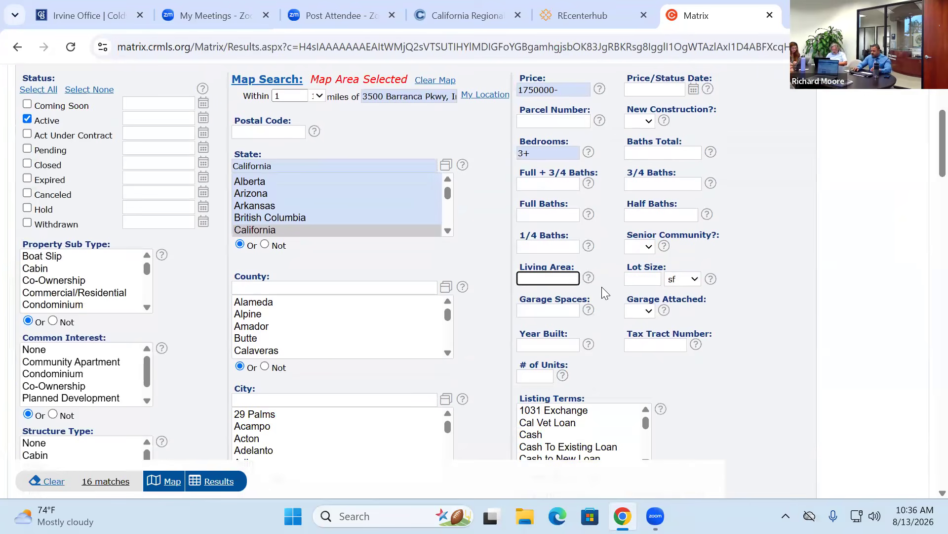
pyautogui.write('20000+')
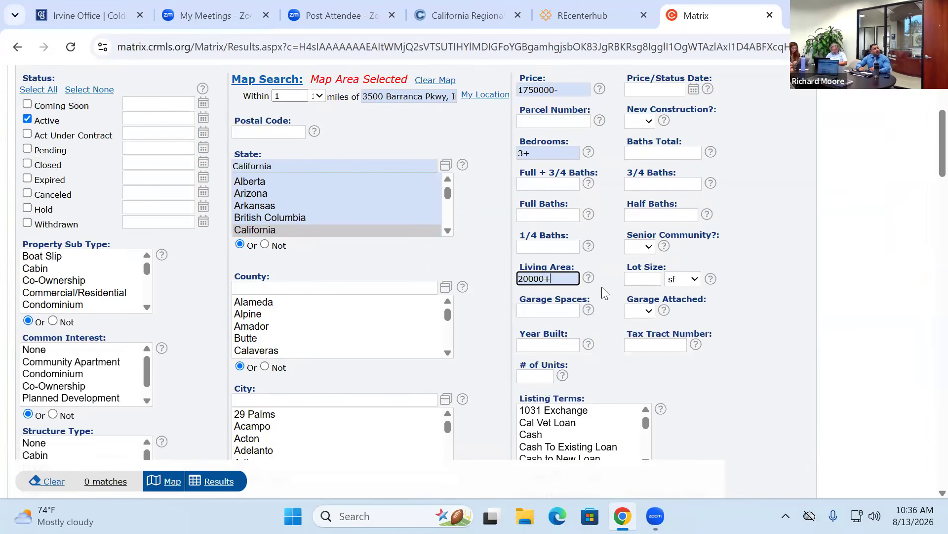
pyautogui.scroll(1, 910, 347)
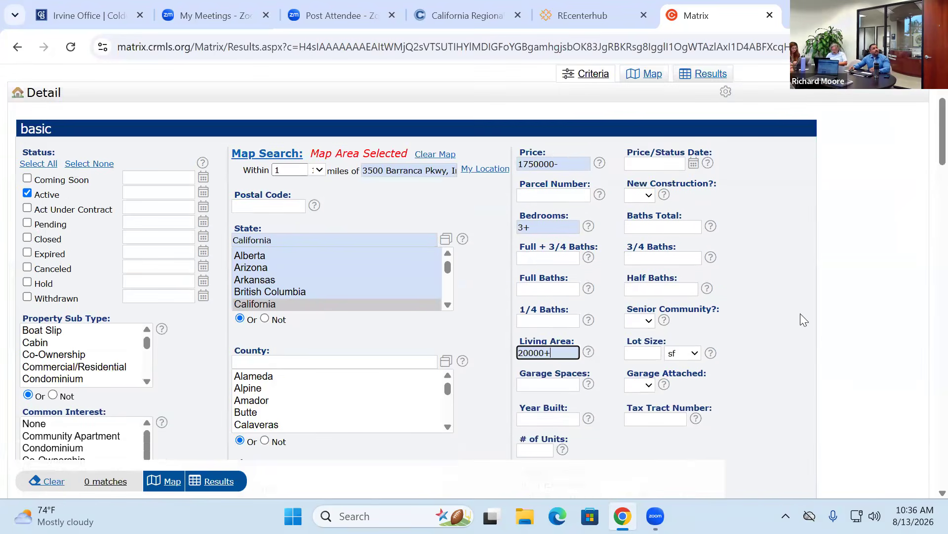
pyautogui.scroll(1, 800, 314)
pyautogui.scroll(-10, 180, 271)
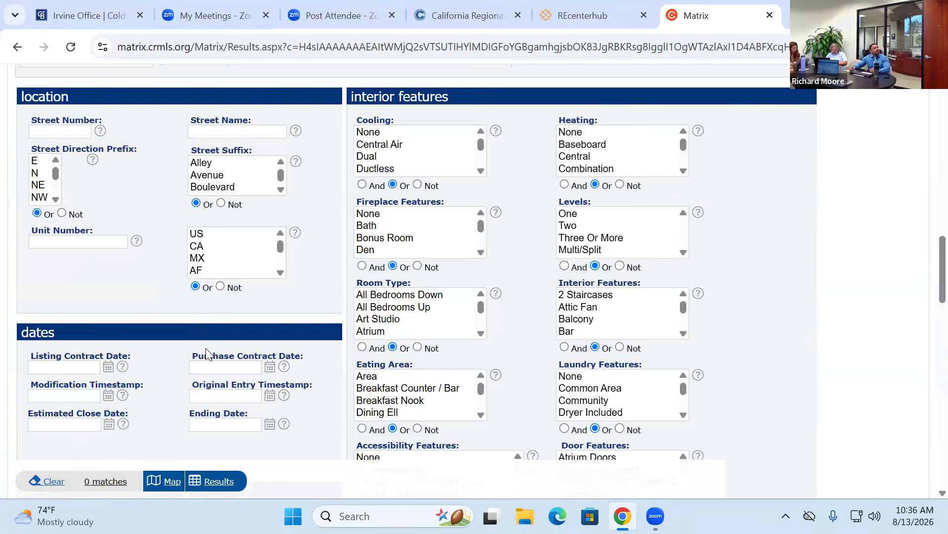
pyautogui.scroll(10, 587, 245)
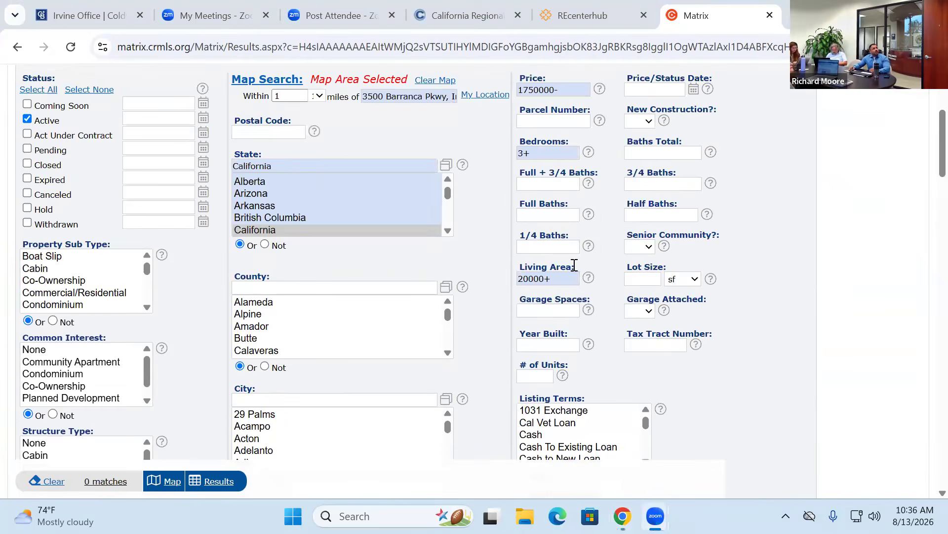
# - Correct the living area to 2000+ and list the single matching Tustin townhouse
pyautogui.click(538, 278)
pyautogui.press('BackSpace')
pyautogui.click(810, 358)
pyautogui.scroll(-12, 811, 353)
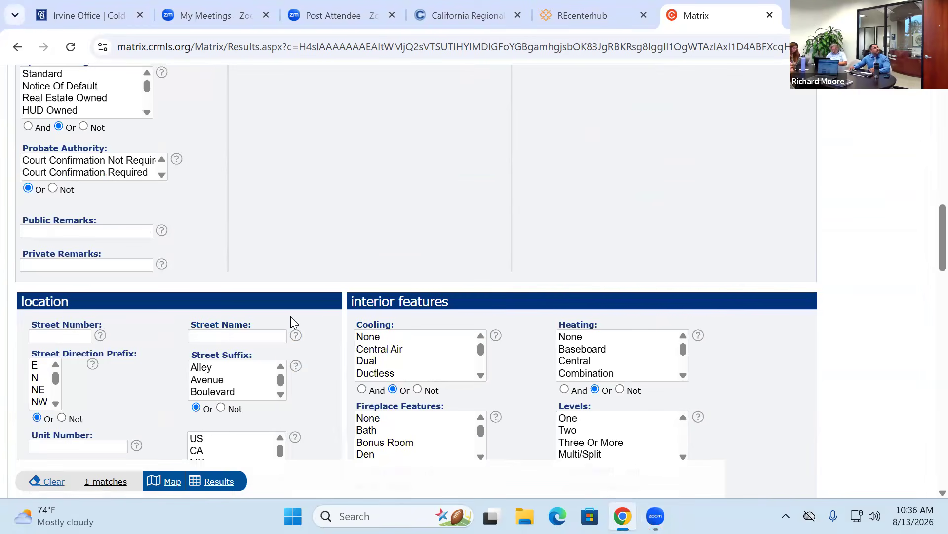
pyautogui.scroll(5, 290, 317)
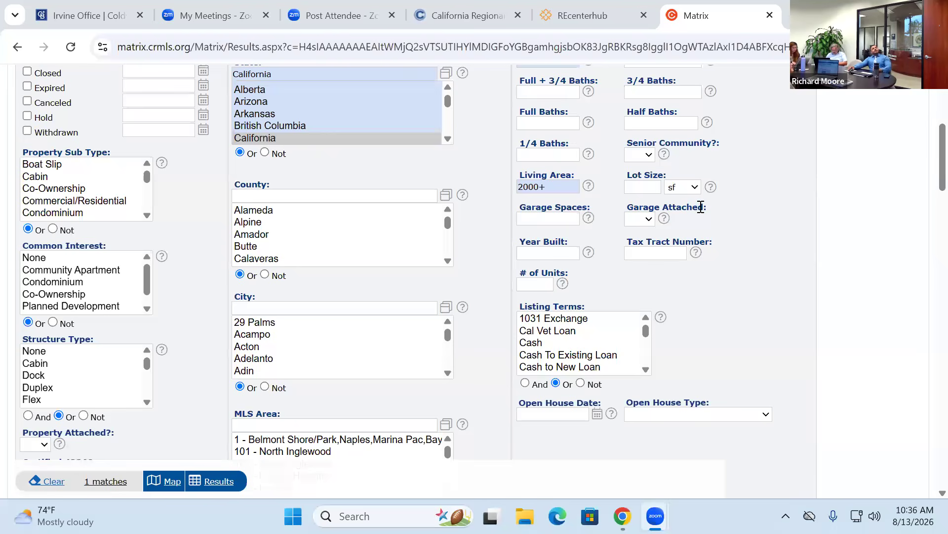
pyautogui.scroll(4, 798, 264)
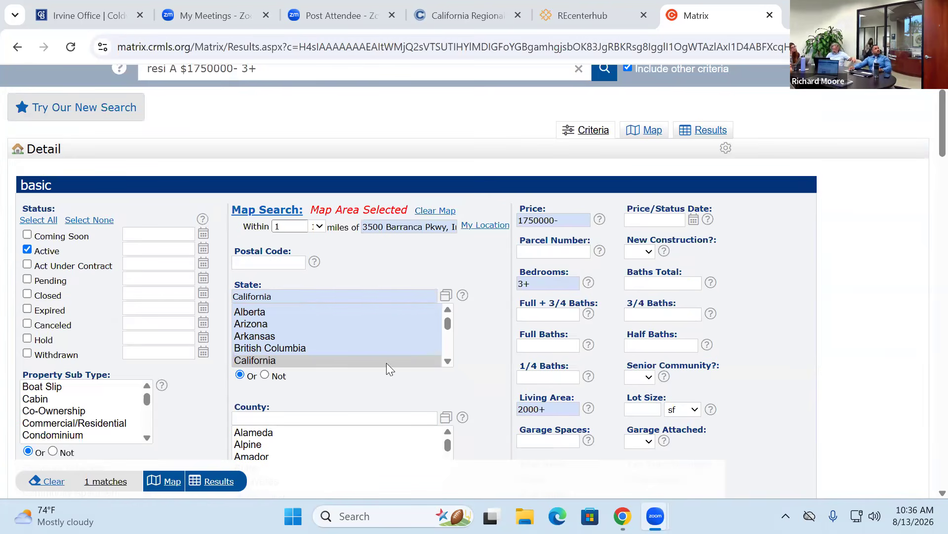
pyautogui.click(216, 480)
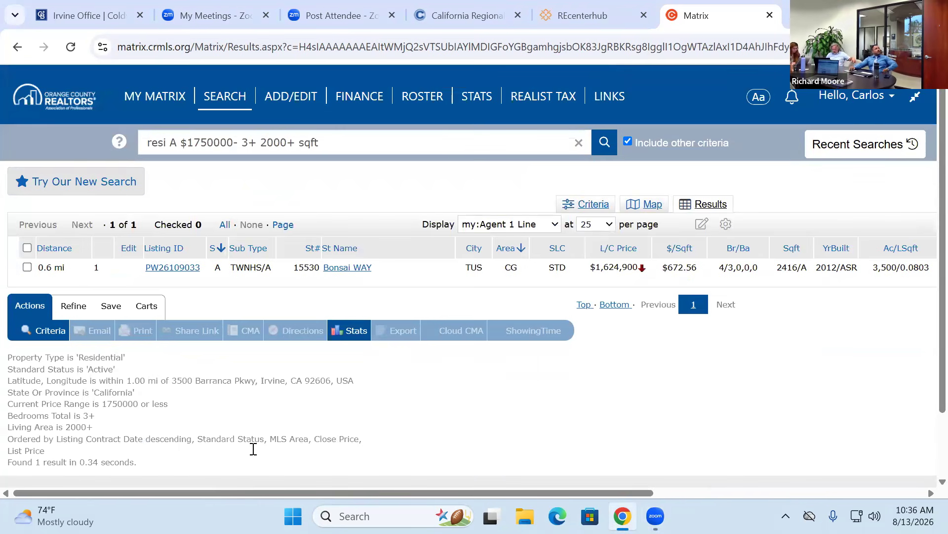
# - Start a new auto email for this search and choose a contact as its recipient
pyautogui.click(116, 307)
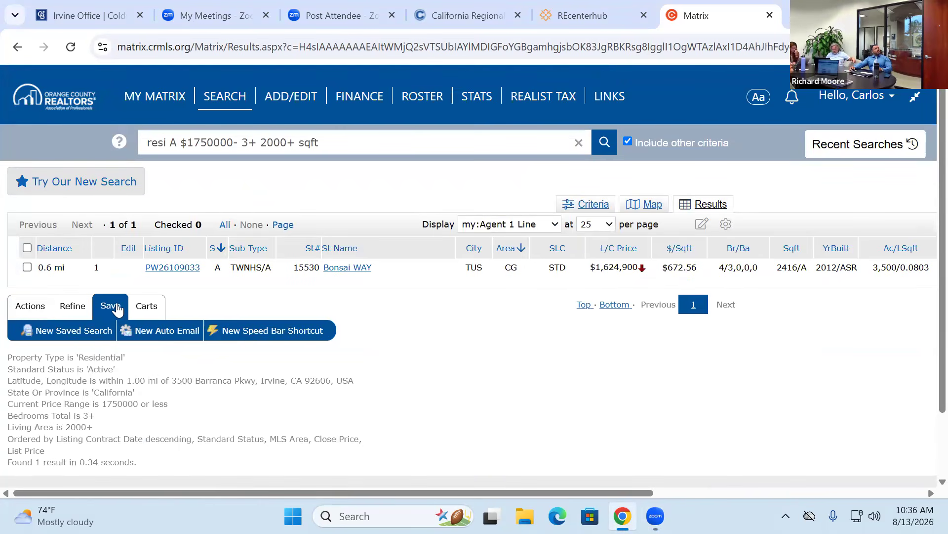
pyautogui.click(168, 330)
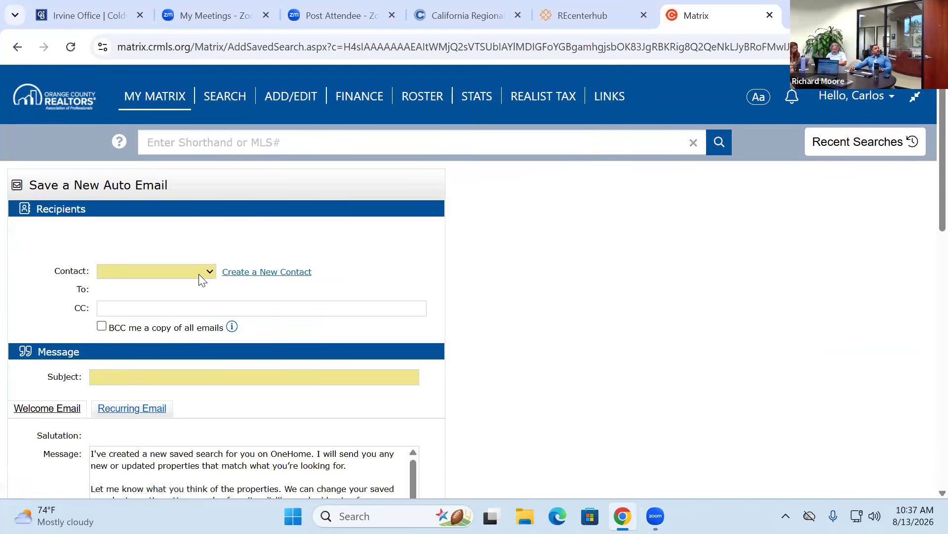
pyautogui.click(200, 270)
pyautogui.click(172, 306)
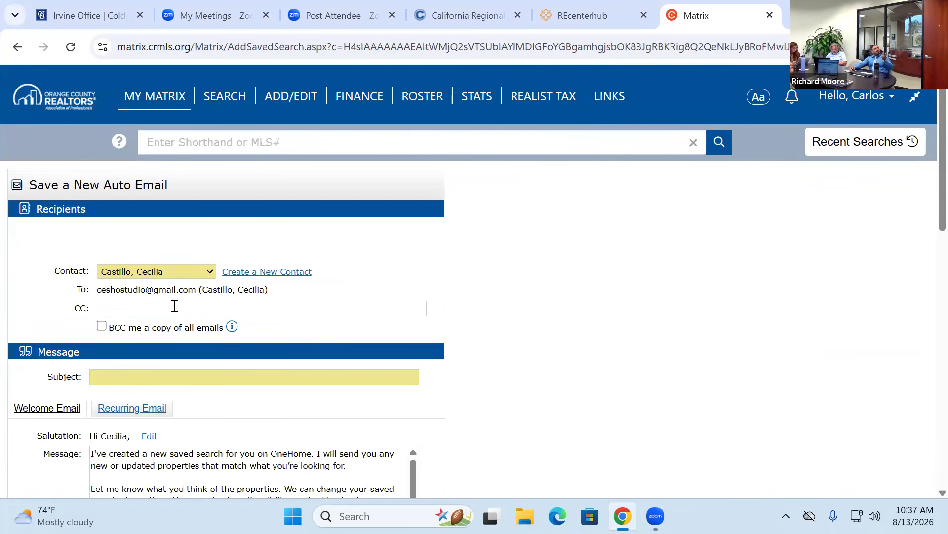
pyautogui.click(244, 273)
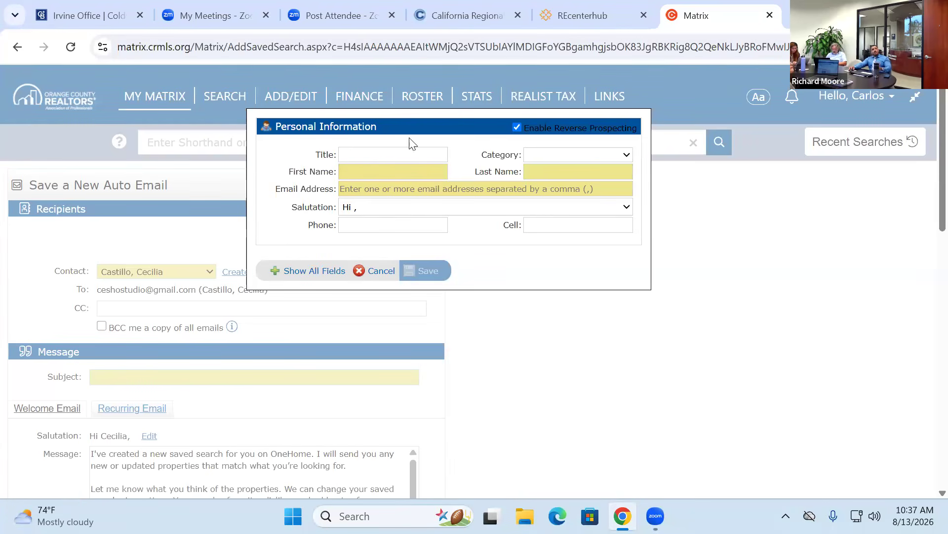
pyautogui.click(381, 273)
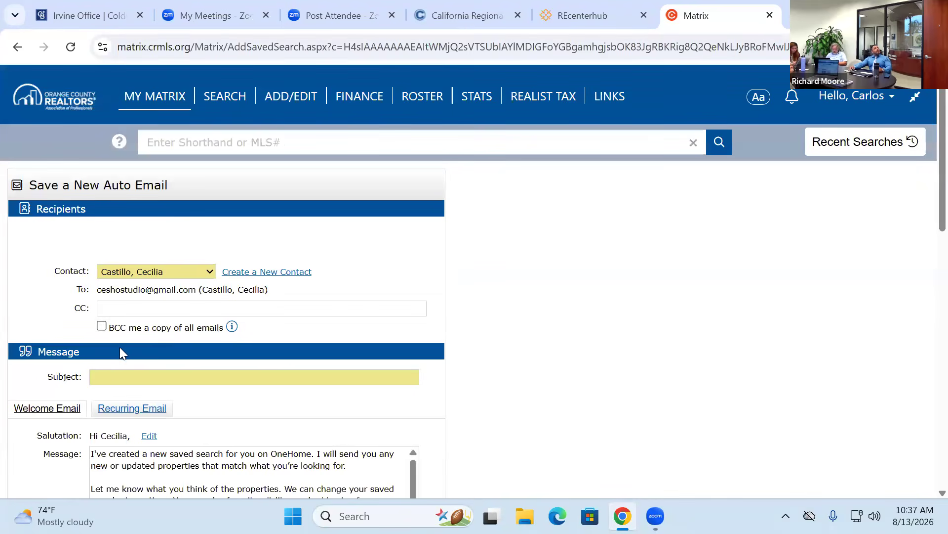
# - Enter the subject 'WP Homes for Sale', removing the stray J typo
pyautogui.click(104, 376)
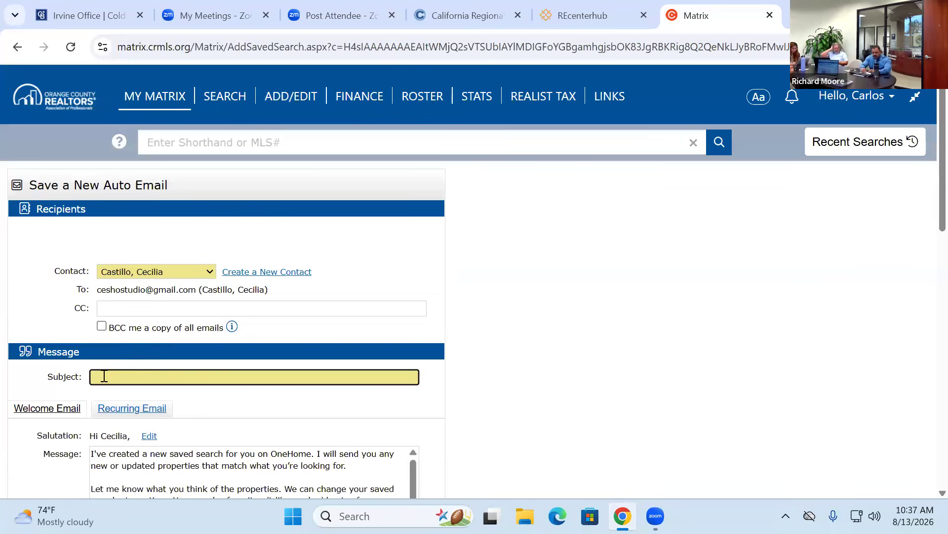
pyautogui.write('WPJHomes for Sale')
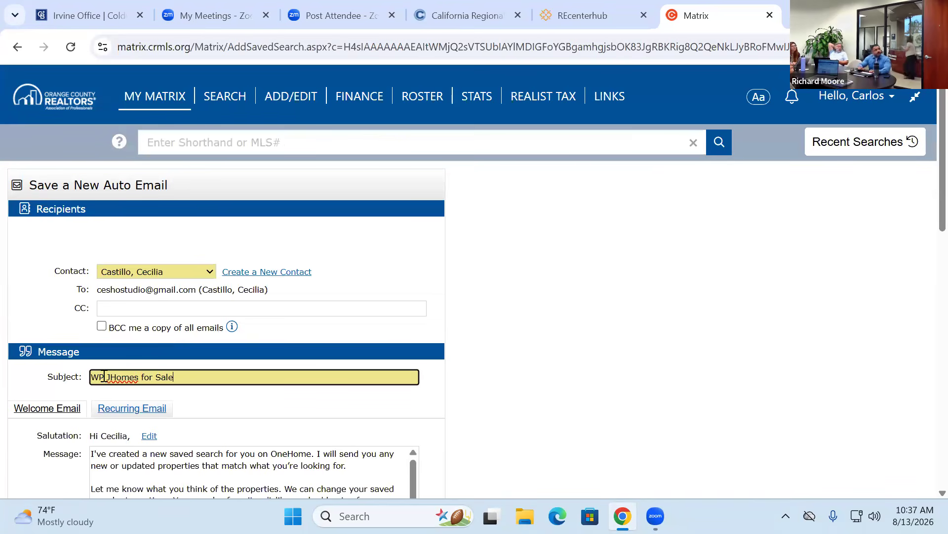
pyautogui.click(104, 376)
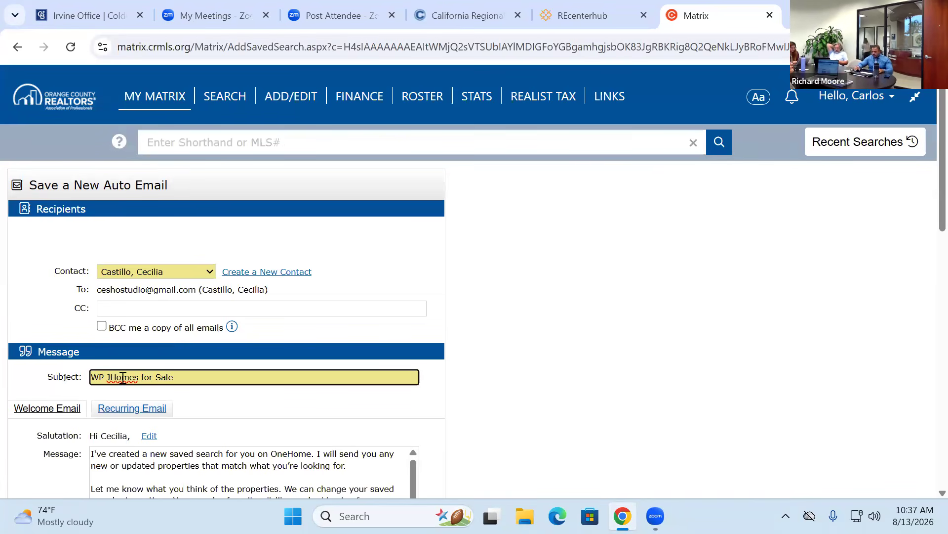
pyautogui.press('Delete')
# - Schedule the auto email to send as soon as possible (ASAP)
pyautogui.click(554, 316)
pyautogui.scroll(-4, 549, 319)
pyautogui.scroll(-1, 352, 318)
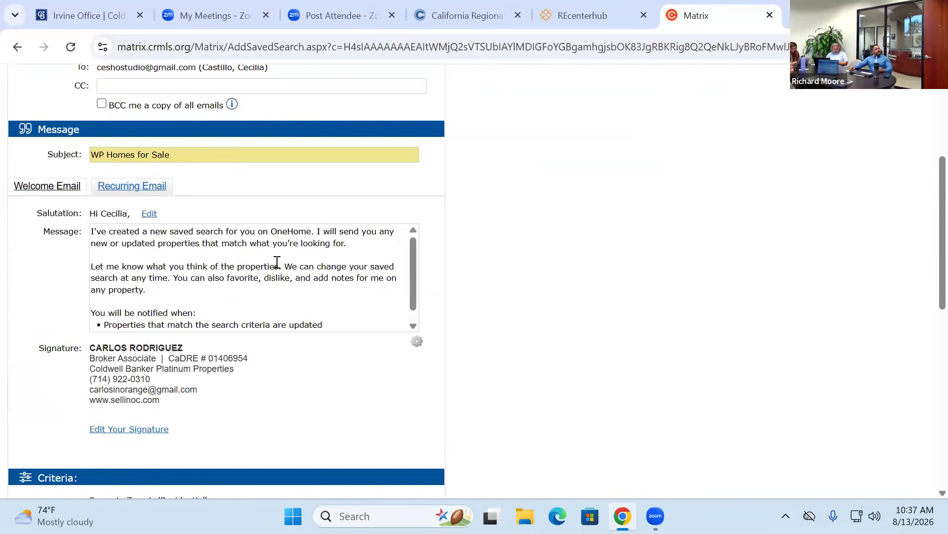
pyautogui.scroll(-1, 276, 263)
pyautogui.scroll(1, 271, 265)
pyautogui.scroll(-1, 272, 264)
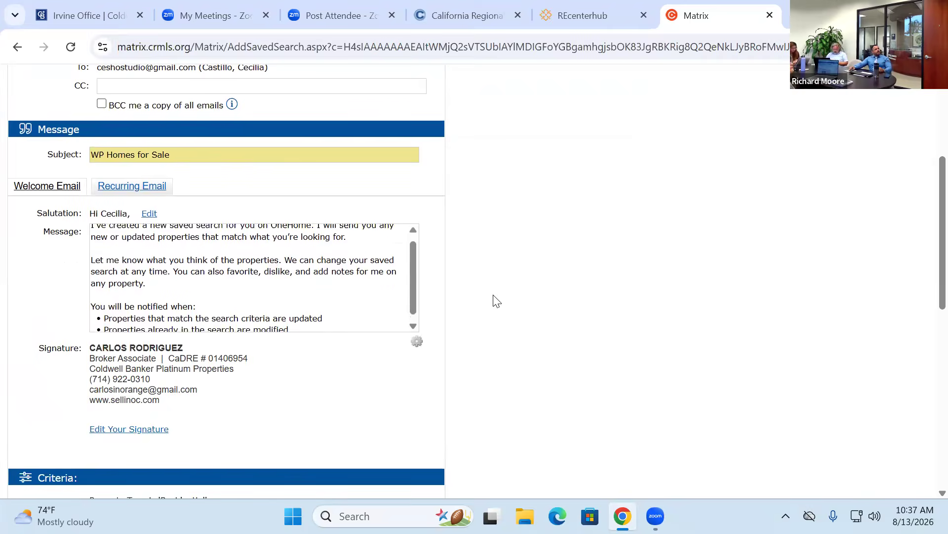
pyautogui.scroll(-10, 518, 296)
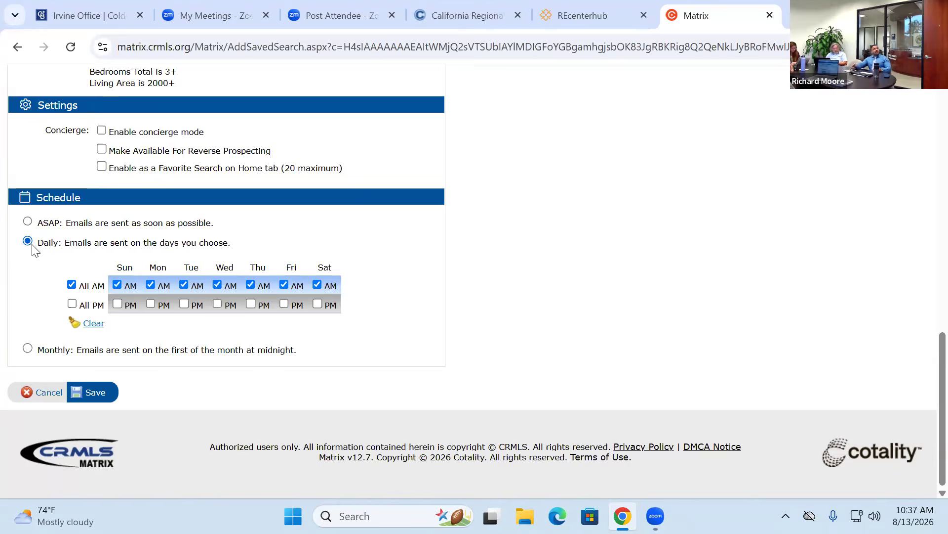
pyautogui.click(27, 221)
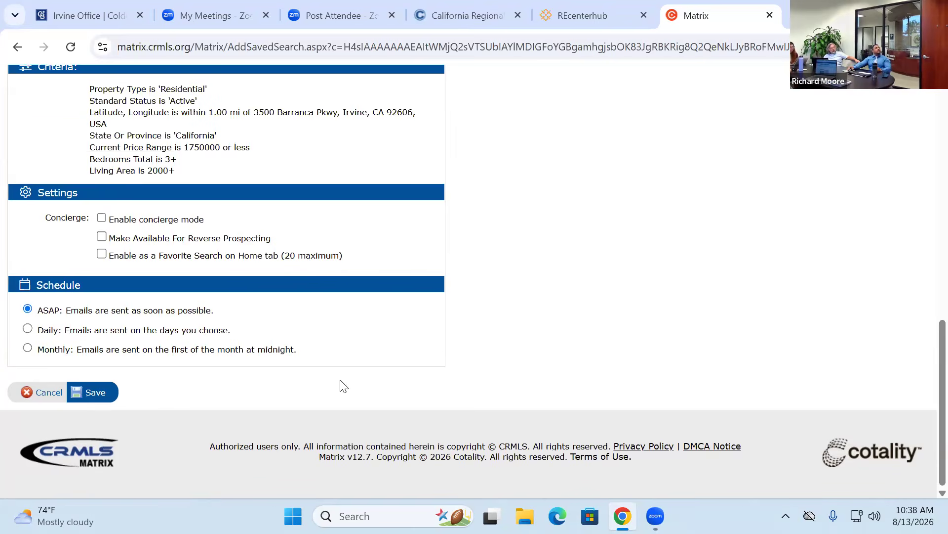
# - Switch the recipient to the test contact and save the auto email
pyautogui.scroll(1, 250, 250)
pyautogui.scroll(7, 250, 250)
pyautogui.scroll(1, 248, 212)
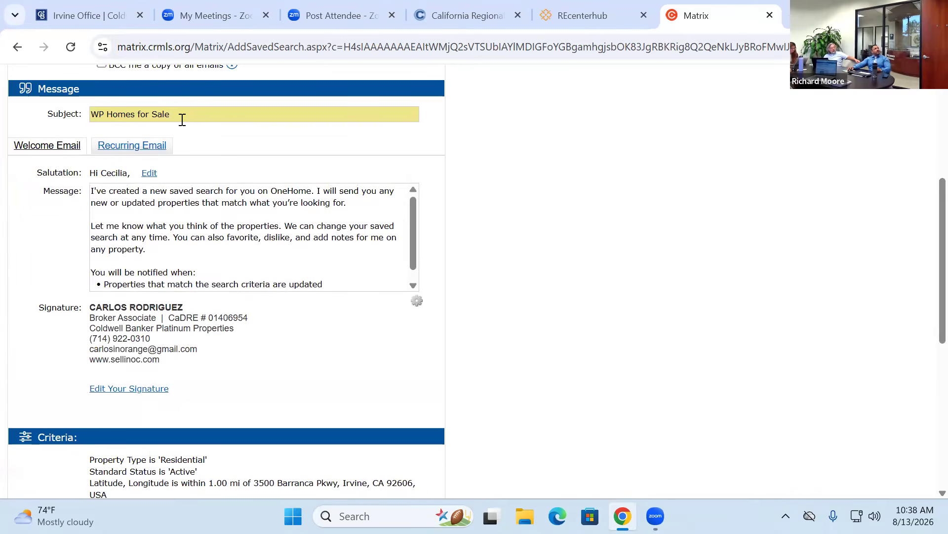
pyautogui.scroll(5, 470, 184)
pyautogui.click(170, 272)
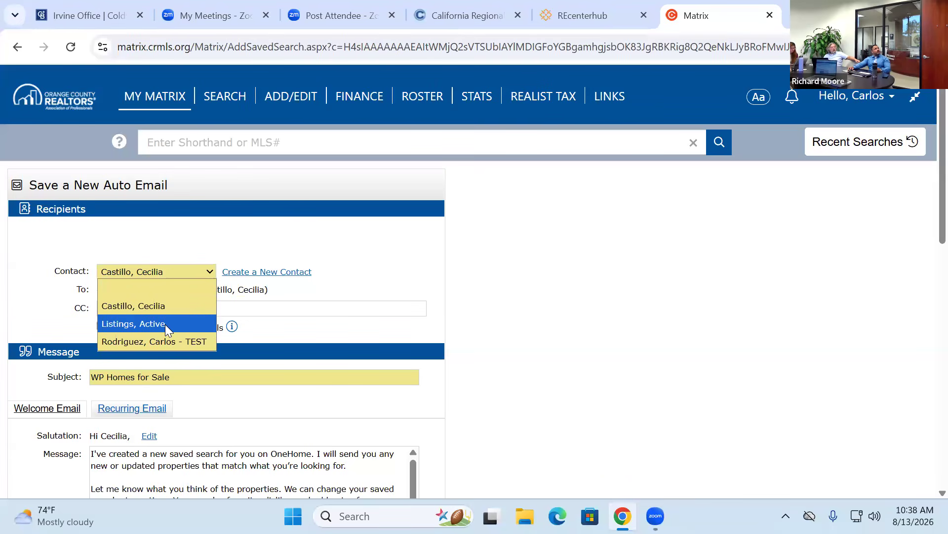
pyautogui.click(166, 340)
pyautogui.scroll(-1, 583, 343)
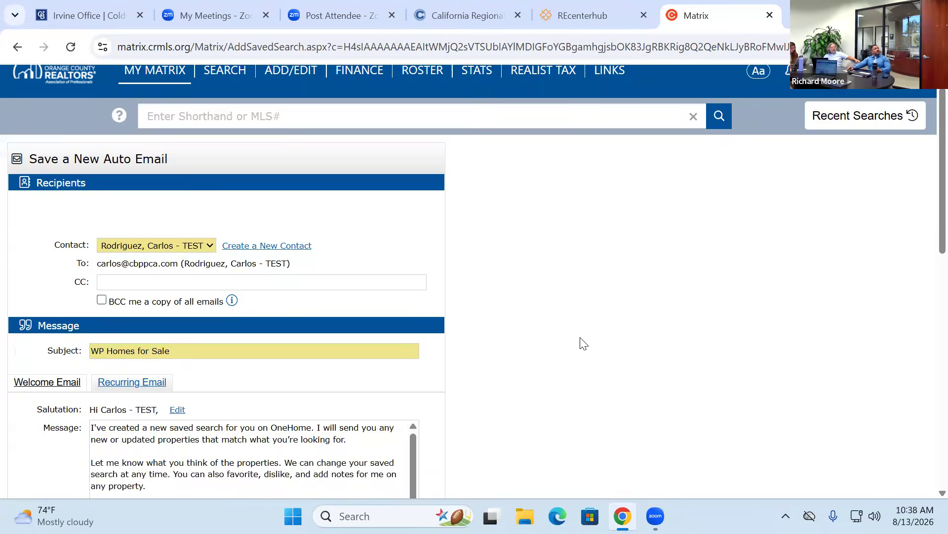
pyautogui.scroll(-10, 583, 343)
pyautogui.click(95, 393)
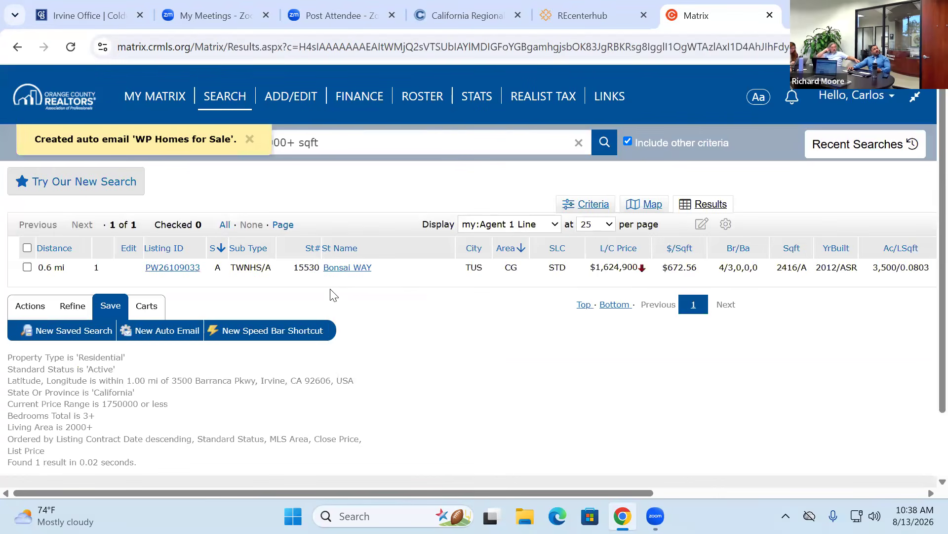
# - Open Auto Emails under MY MATRIX to check the new 'WP Homes for Sale' entry
pyautogui.moveTo(167, 92)
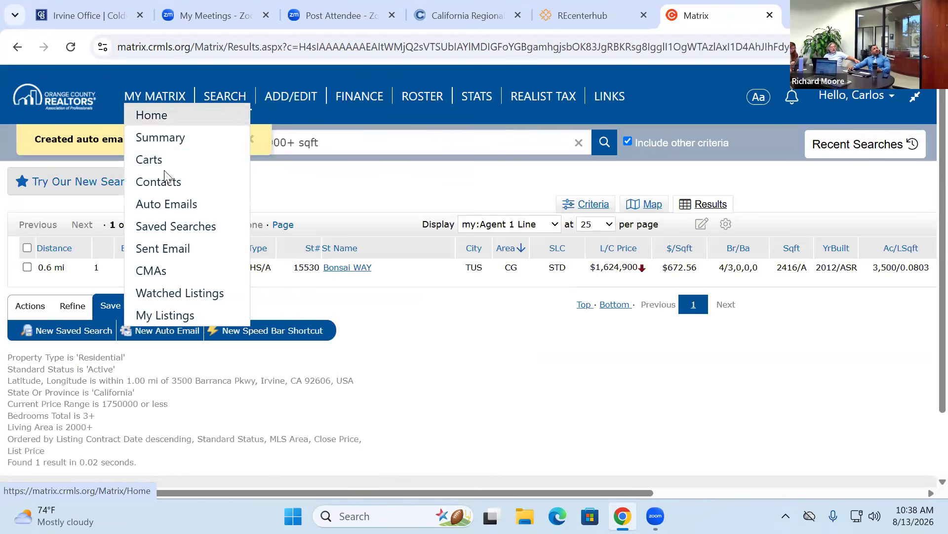
pyautogui.click(166, 204)
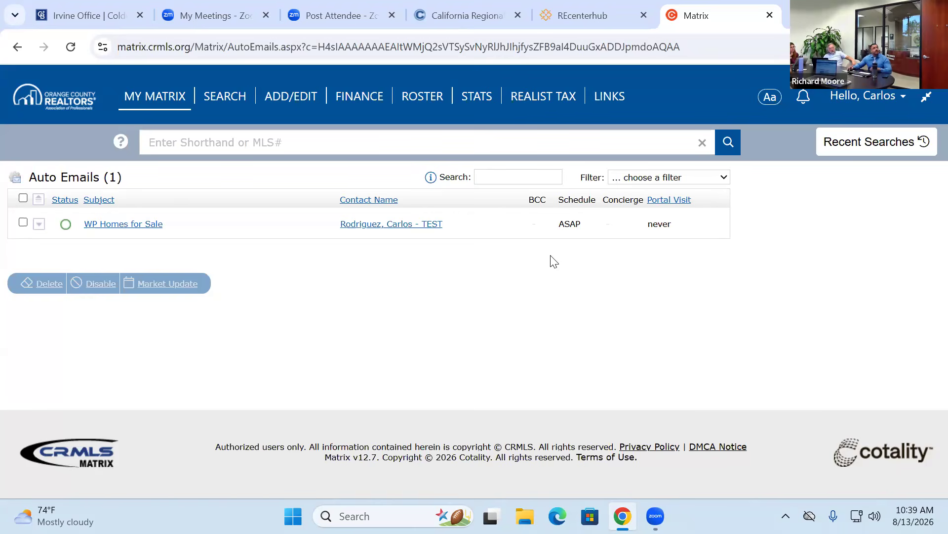
pyautogui.click(163, 94)
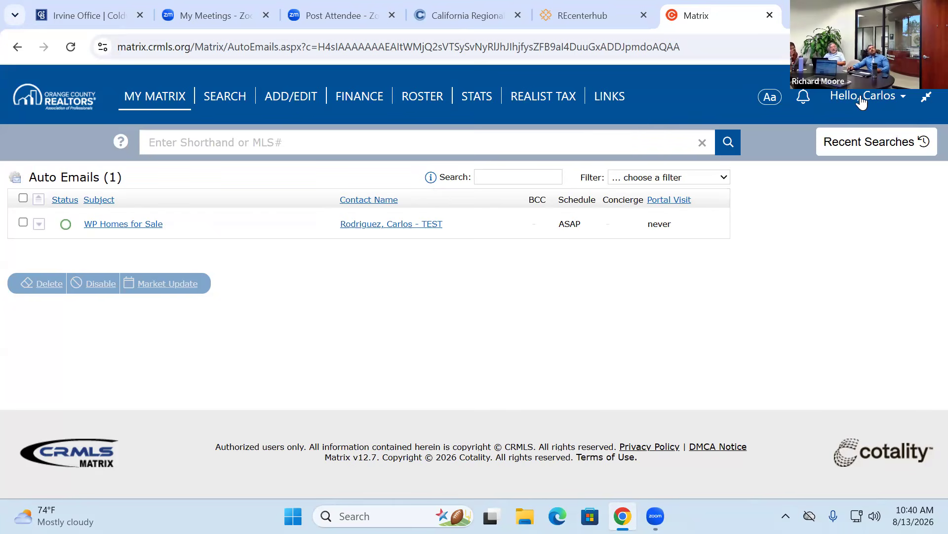
# - Rerun the most recent search from the Recent Searches list
pyautogui.click(867, 144)
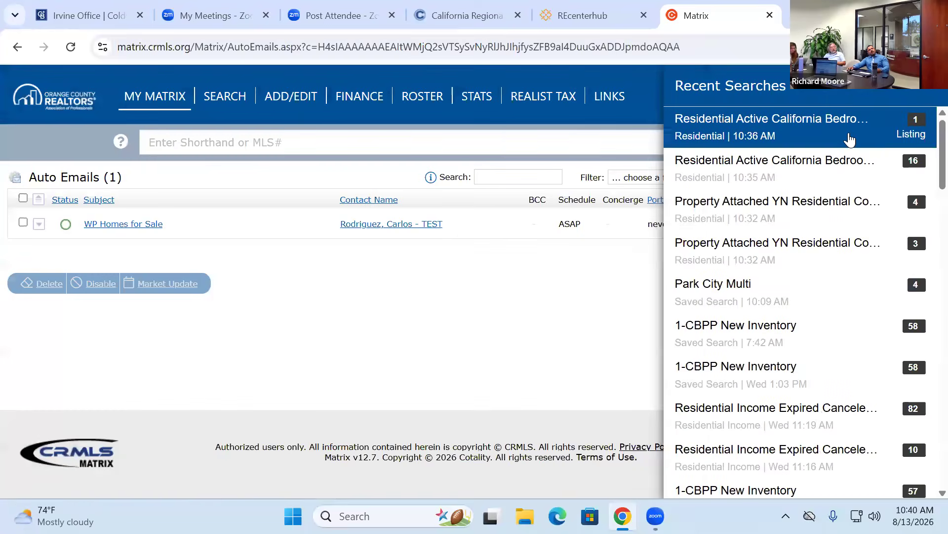
pyautogui.click(849, 138)
pyautogui.click(836, 144)
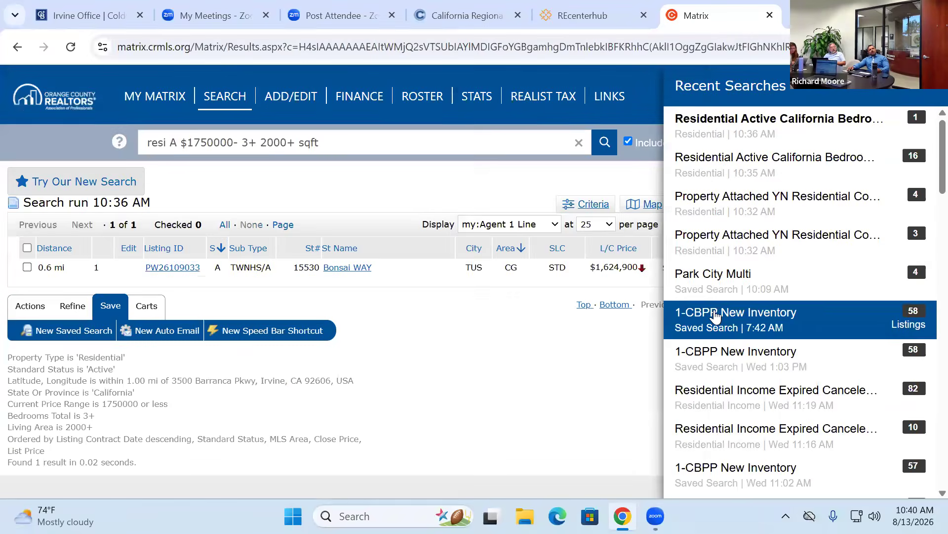
pyautogui.click(448, 352)
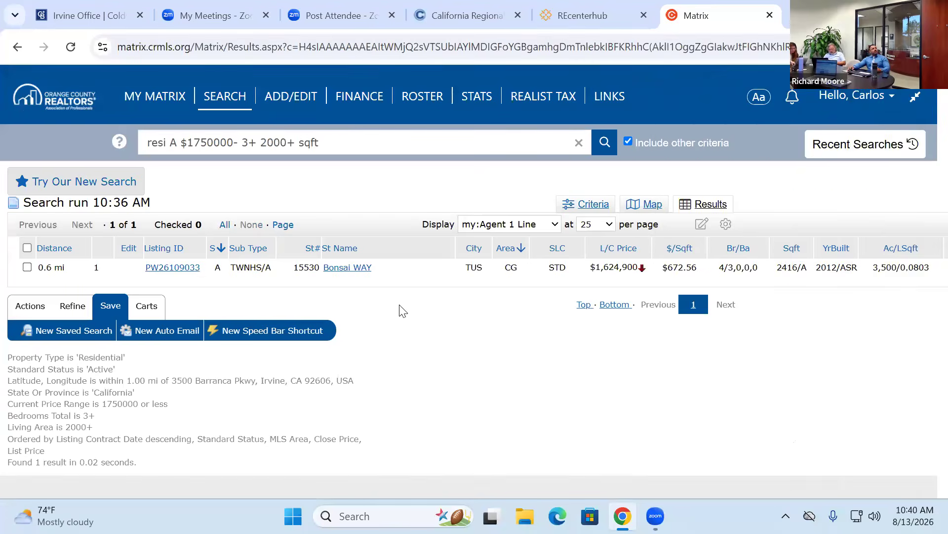
# - Review the search criteria, then select the single Bonsai Way listing in the results
pyautogui.click(30, 306)
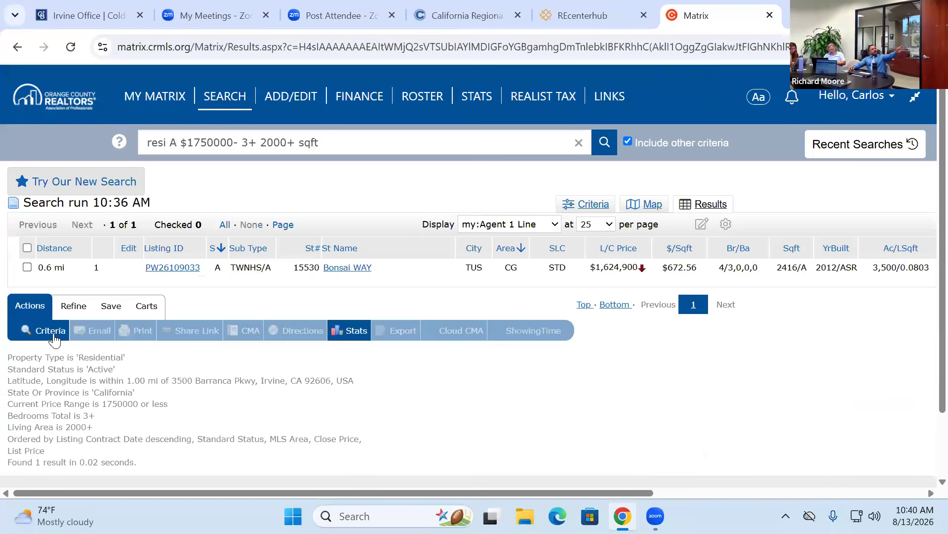
pyautogui.click(40, 331)
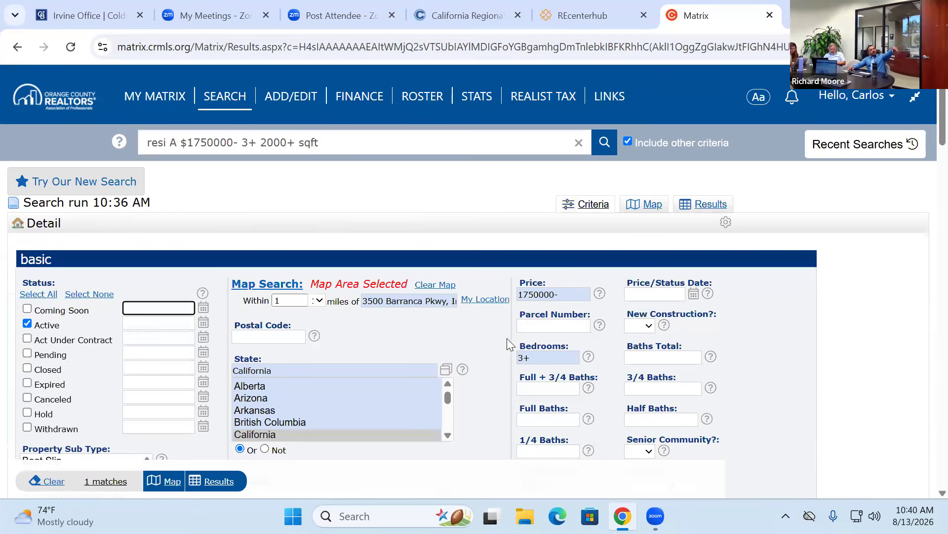
pyautogui.click(707, 205)
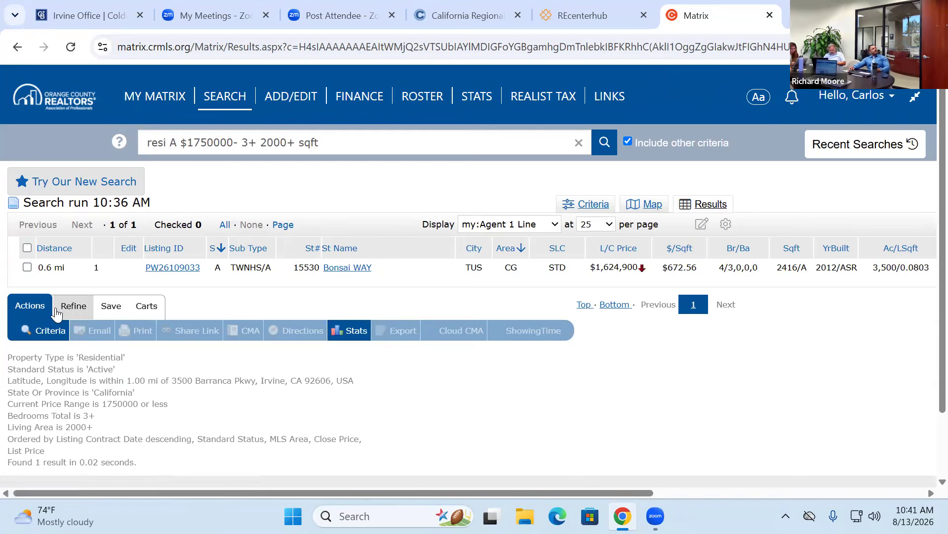
pyautogui.click(27, 267)
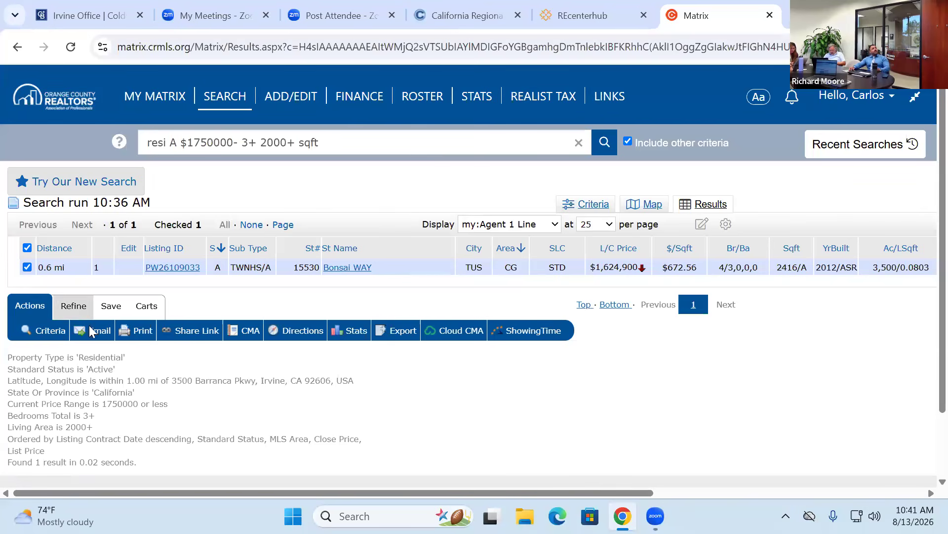
# - Email the Bonsai Way listing to the active-listings contact with subject 'WP Listings'
pyautogui.click(99, 338)
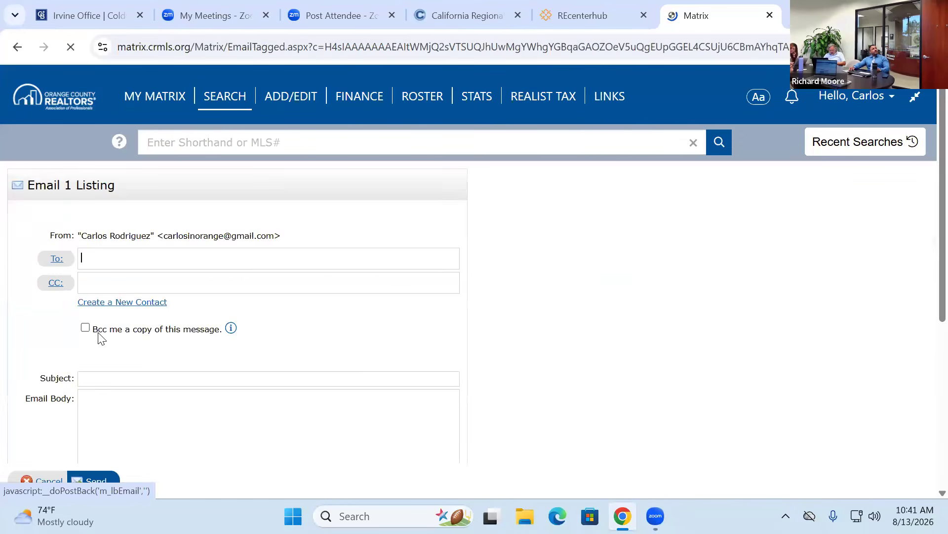
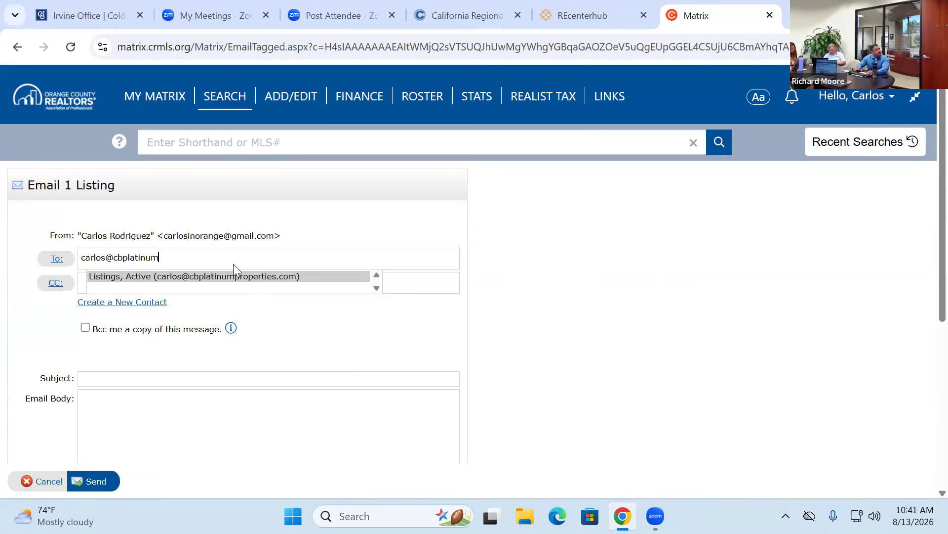
pyautogui.click(242, 276)
pyautogui.click(120, 391)
pyautogui.write('WP Listings')
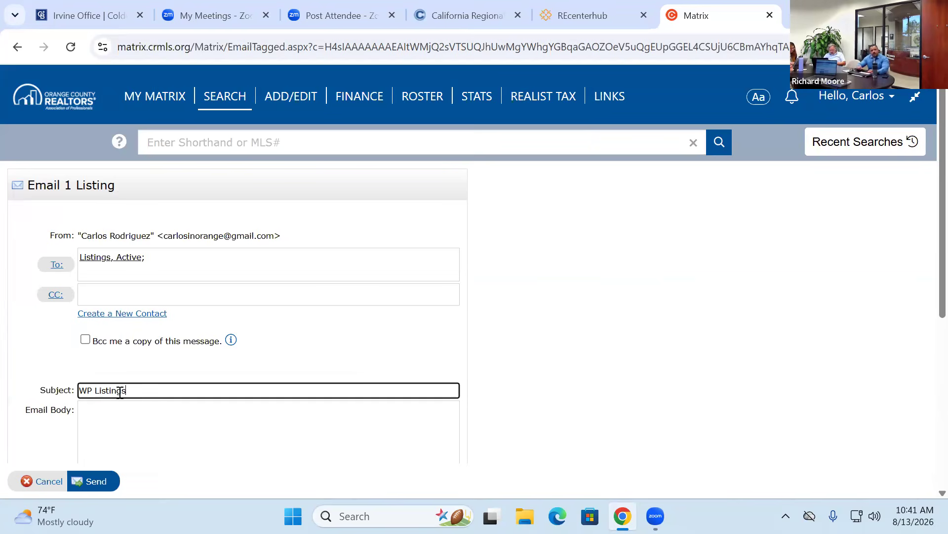
pyautogui.click(168, 418)
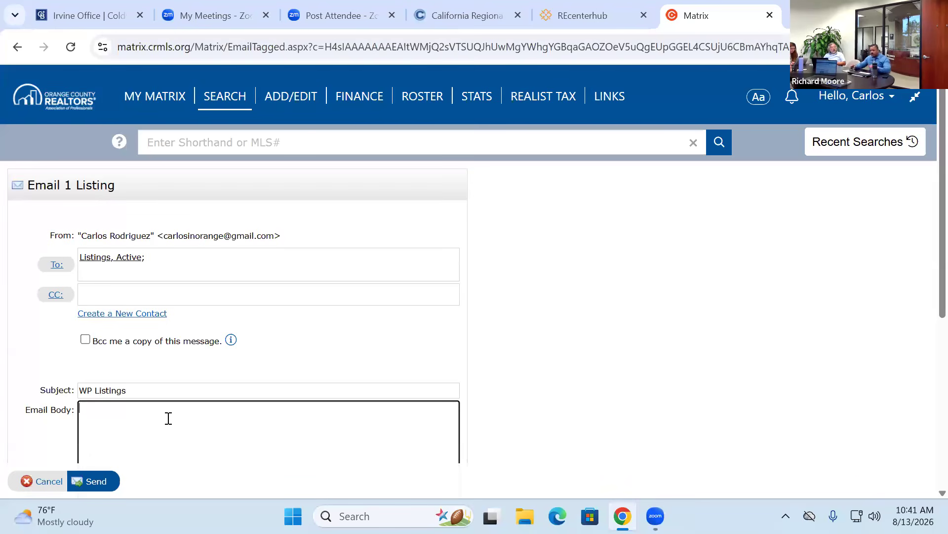
pyautogui.scroll(-6, 541, 318)
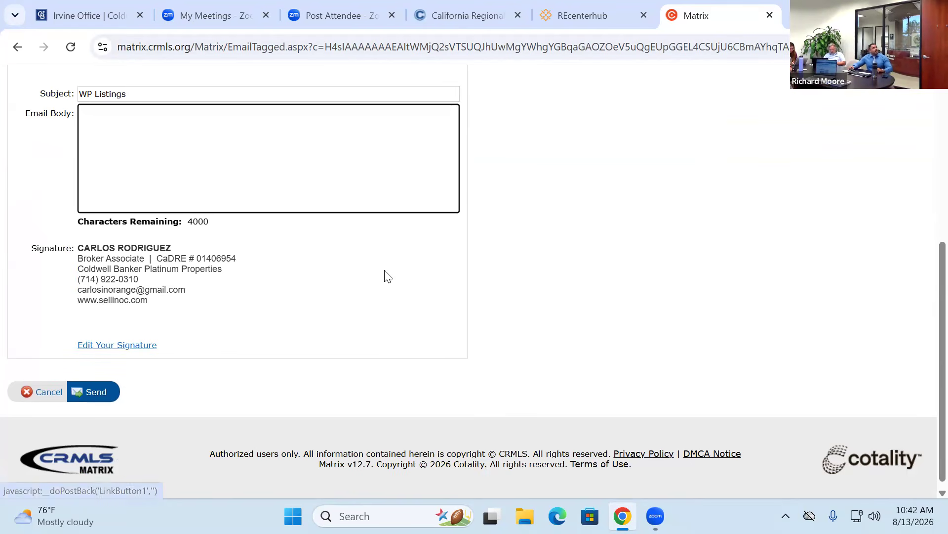
pyautogui.scroll(5, 587, 237)
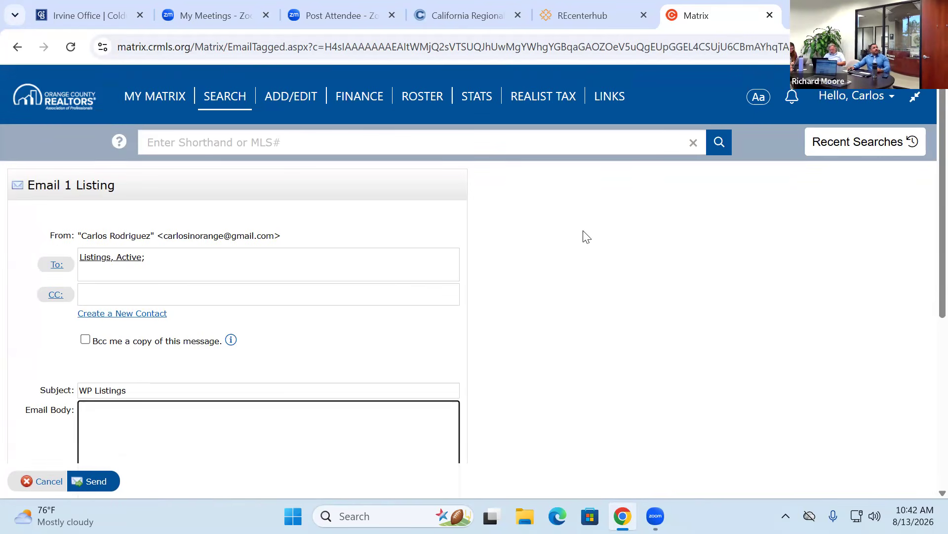
# - Run the Orange 2 - Greenhouse West favorite search from the home page and select all five listings
pyautogui.click(151, 98)
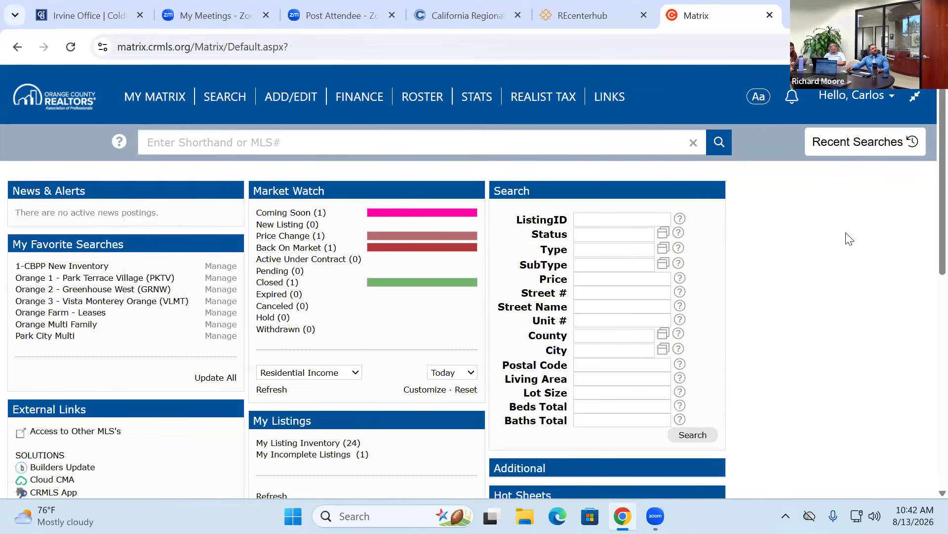
pyautogui.click(262, 216)
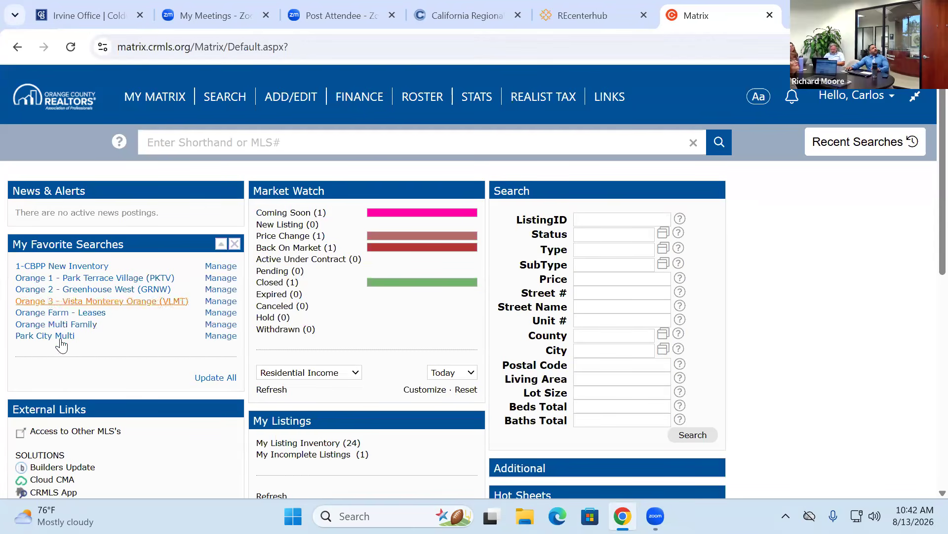
pyautogui.click(87, 290)
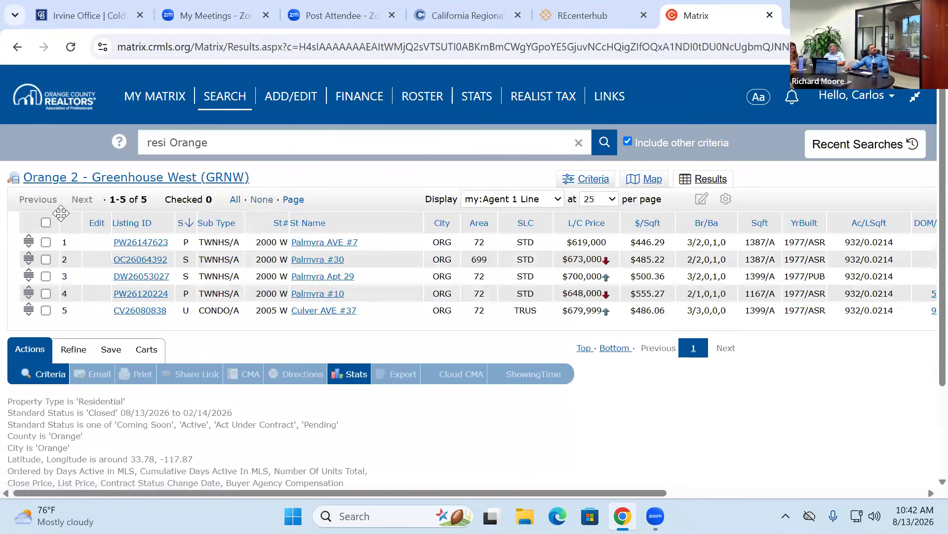
pyautogui.click(46, 223)
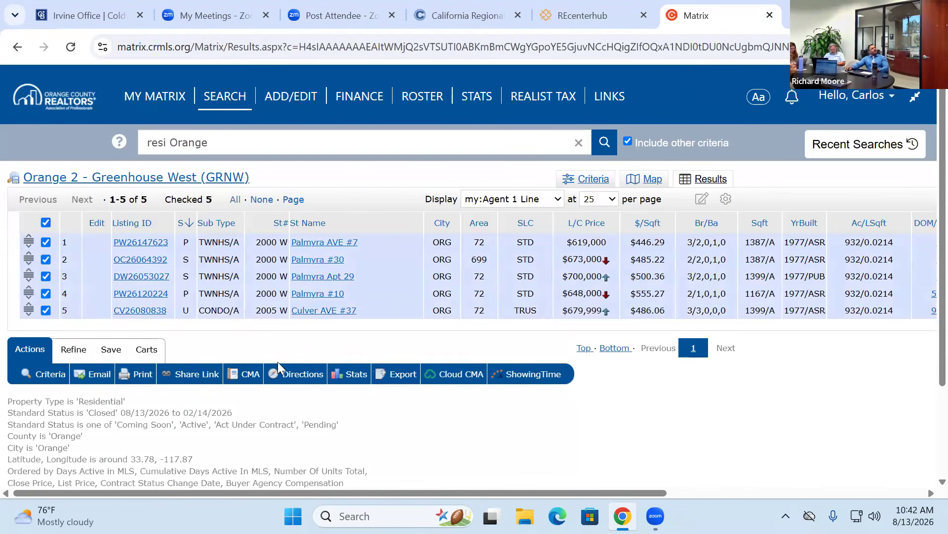
# - Export the five listings as Agent 1 Line.csv and show the download in its folder
pyautogui.click(400, 373)
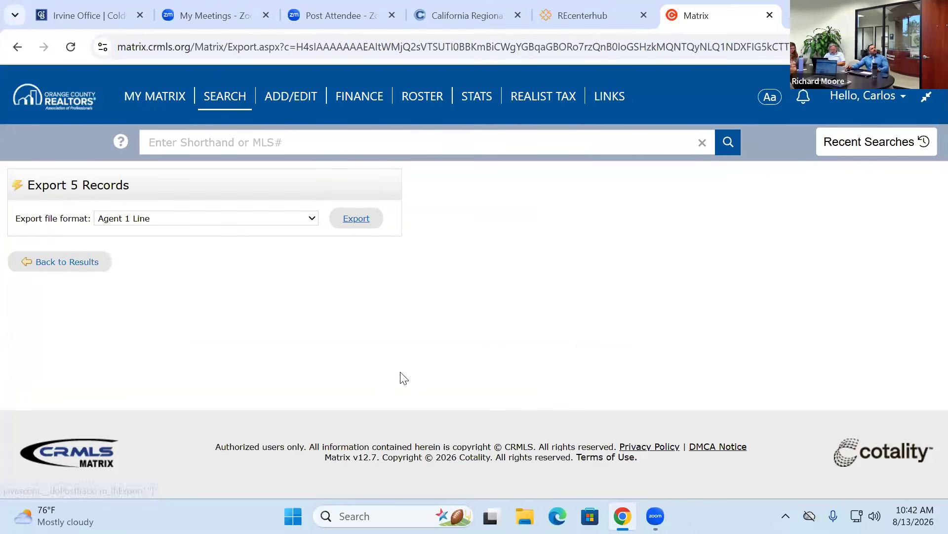
pyautogui.click(349, 221)
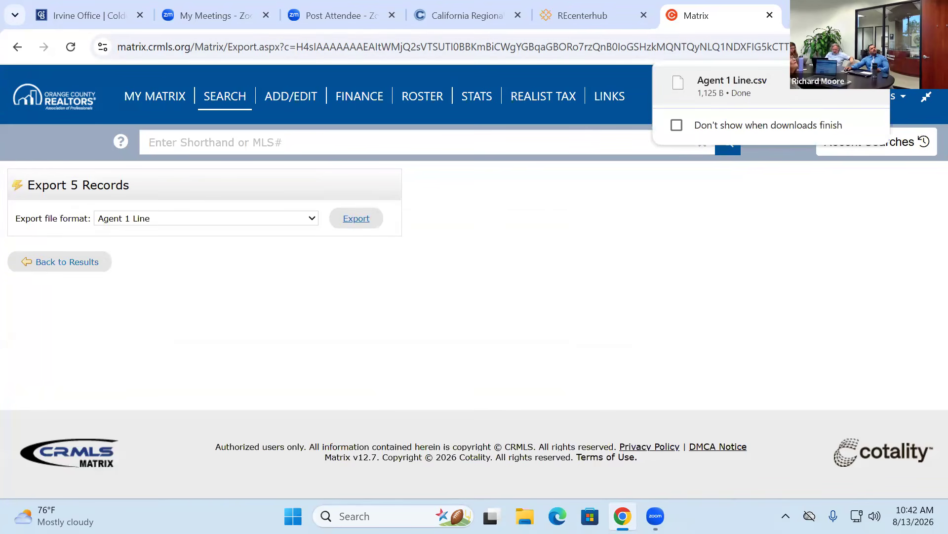
pyautogui.click(818, 97)
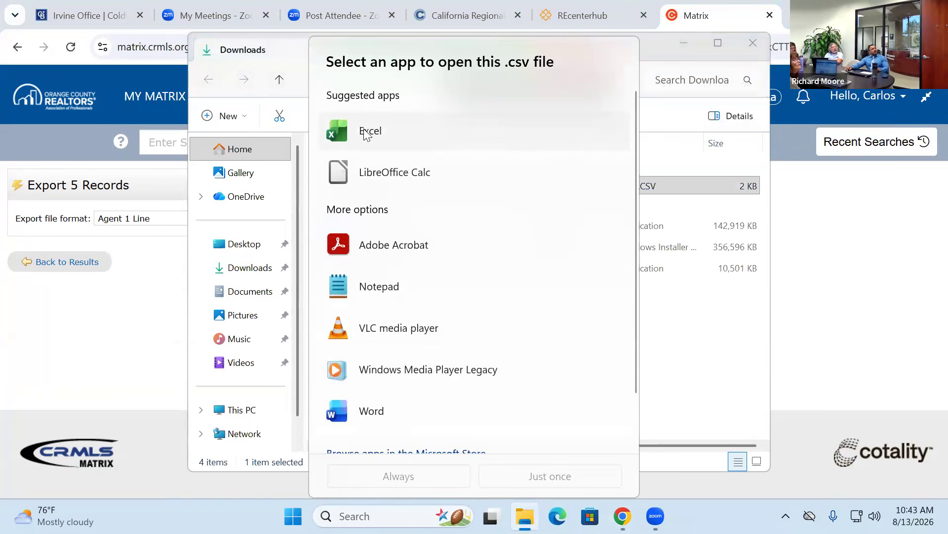
# - Open Agent 1 Line.csv in LibreOffice Calc just once, accepting the detected import settings
pyautogui.scroll(-2, 369, 296)
pyautogui.scroll(2, 398, 291)
pyautogui.scroll(1, 394, 163)
pyautogui.click(390, 173)
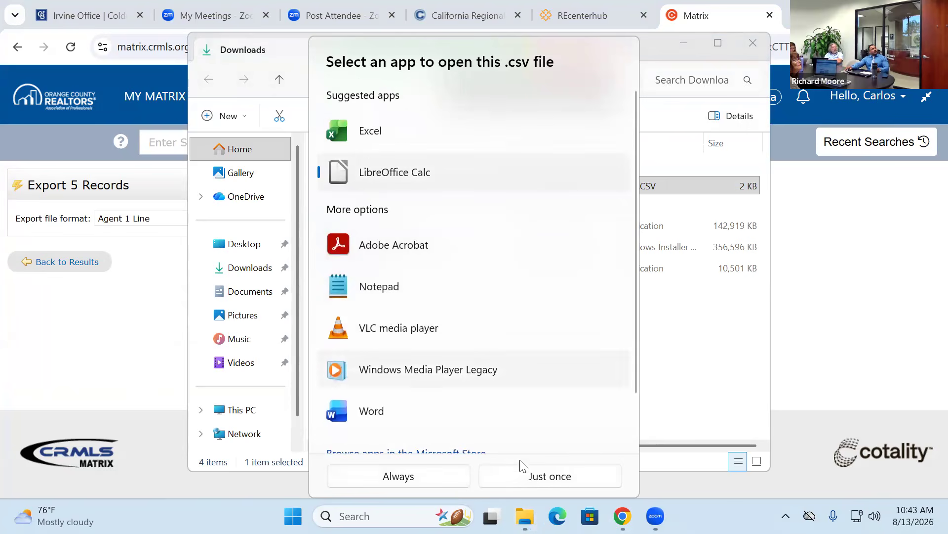
pyautogui.click(512, 477)
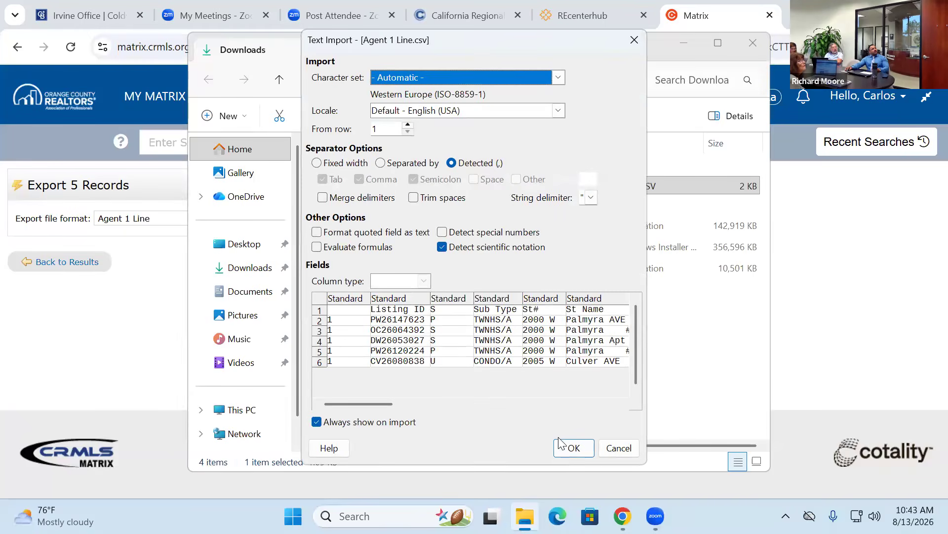
pyautogui.click(573, 448)
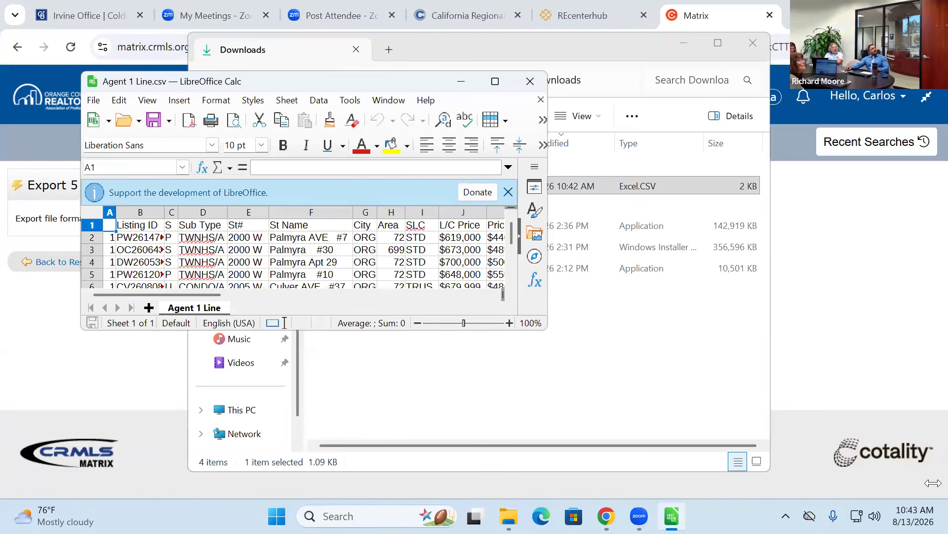
# - Enlarge Calc, inspect cell O2 and the Price Per Square Foot values in K2:K8, then close the file
pyautogui.moveTo(933, 483); pyautogui.dragTo(934, 485)
pyautogui.click(645, 317)
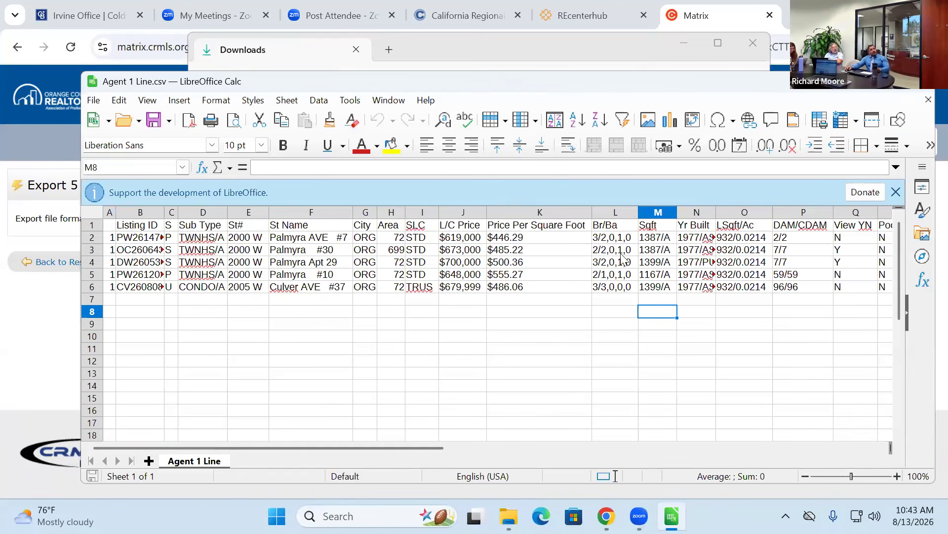
pyautogui.click(728, 240)
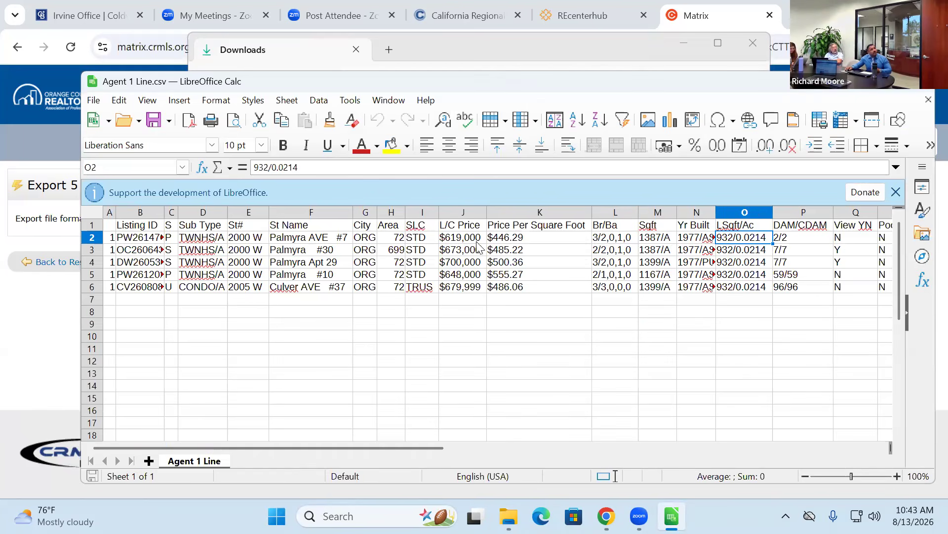
pyautogui.moveTo(514, 239); pyautogui.dragTo(505, 310)
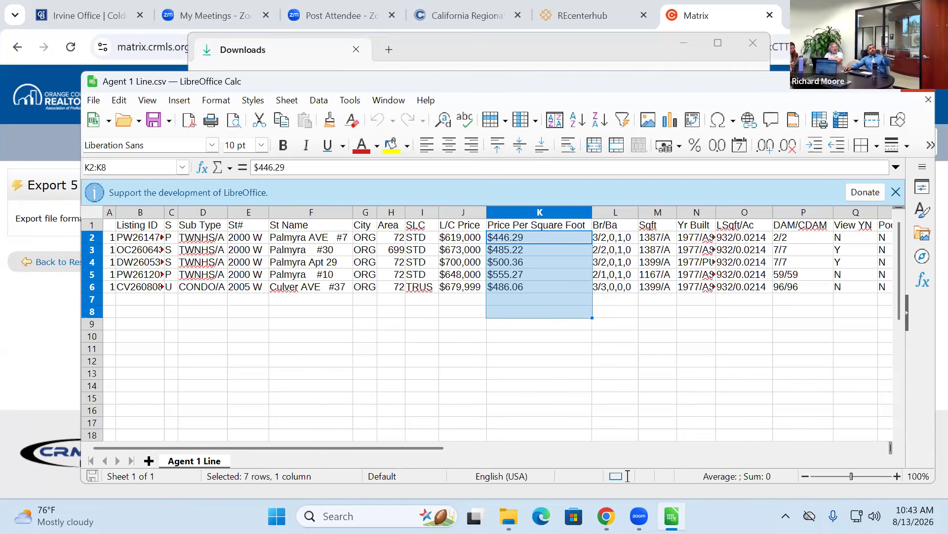
pyautogui.click(919, 81)
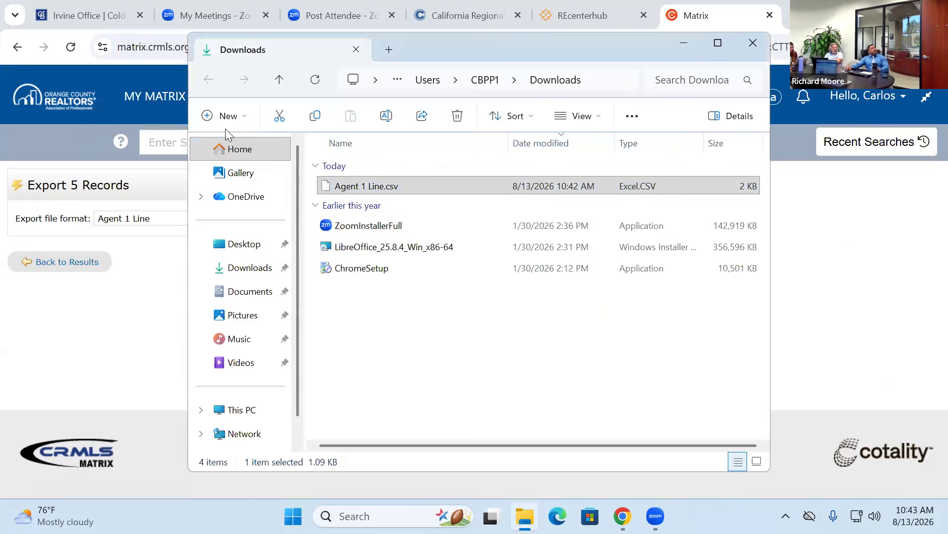
# - Re-export the five listings in the Class format and locate Class.csv in Downloads
pyautogui.moveTo(230, 55); pyautogui.dragTo(270, 76)
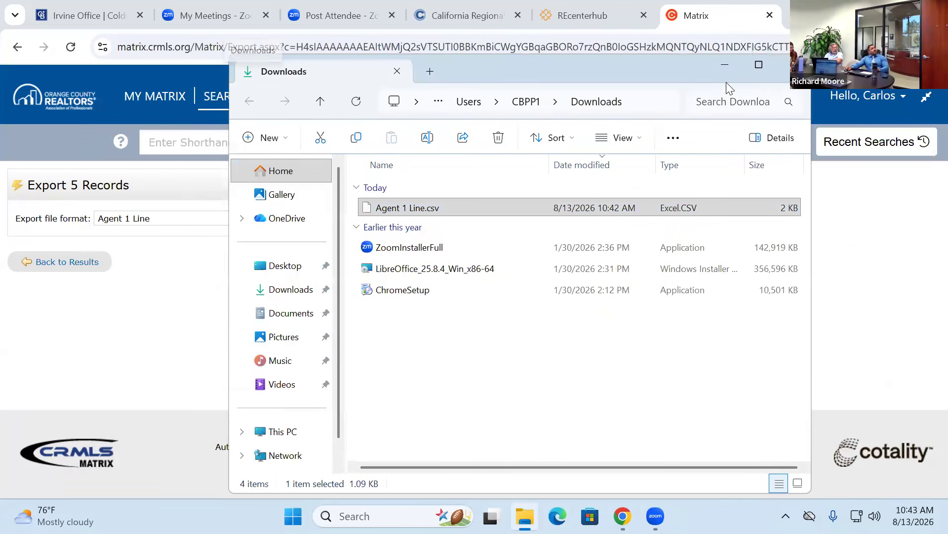
pyautogui.click(108, 230)
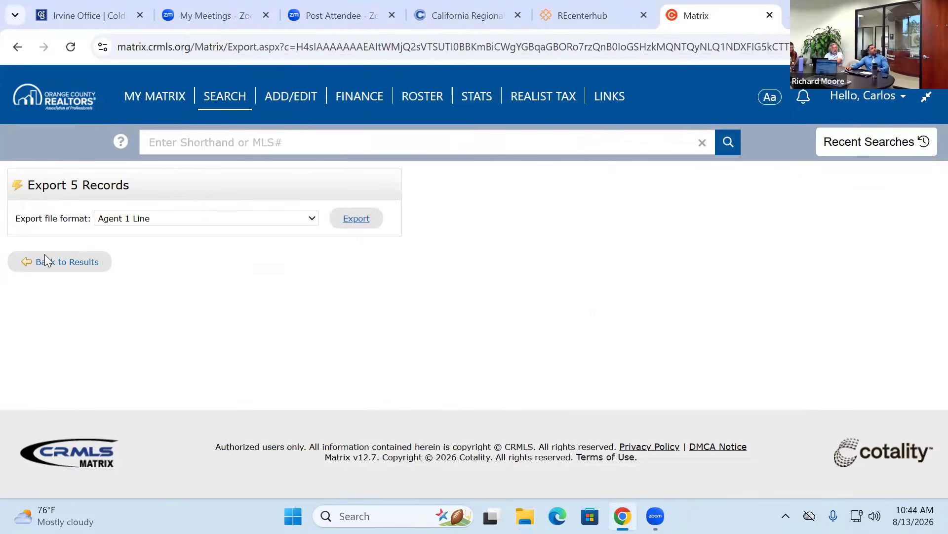
pyautogui.click(152, 218)
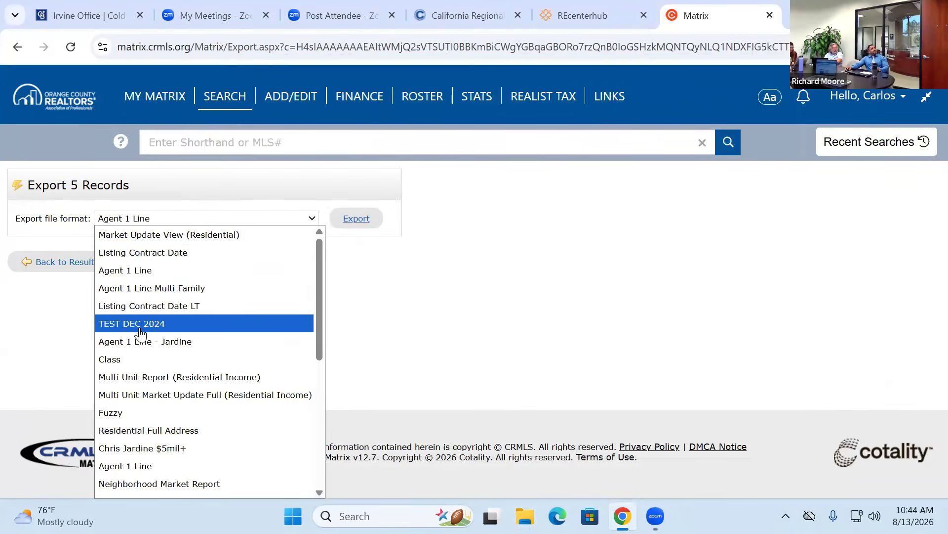
pyautogui.click(141, 365)
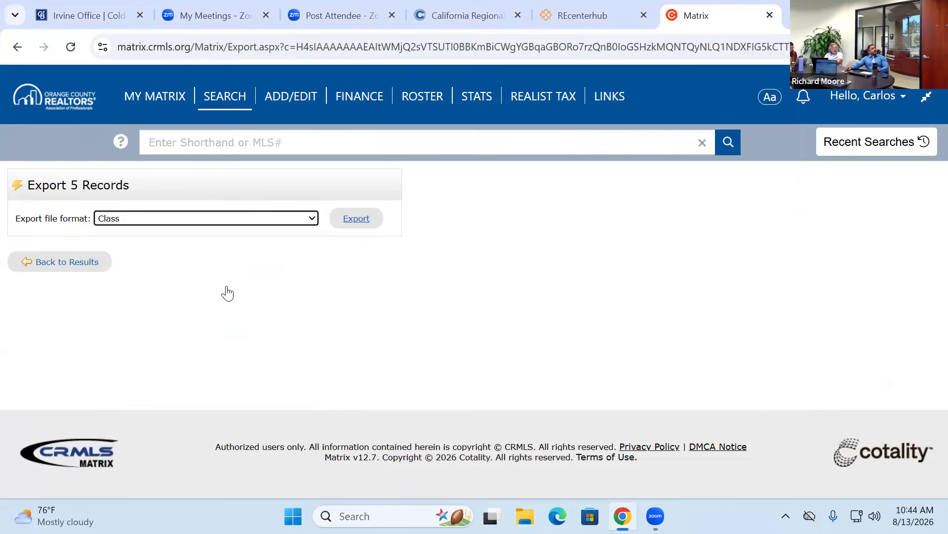
pyautogui.click(358, 221)
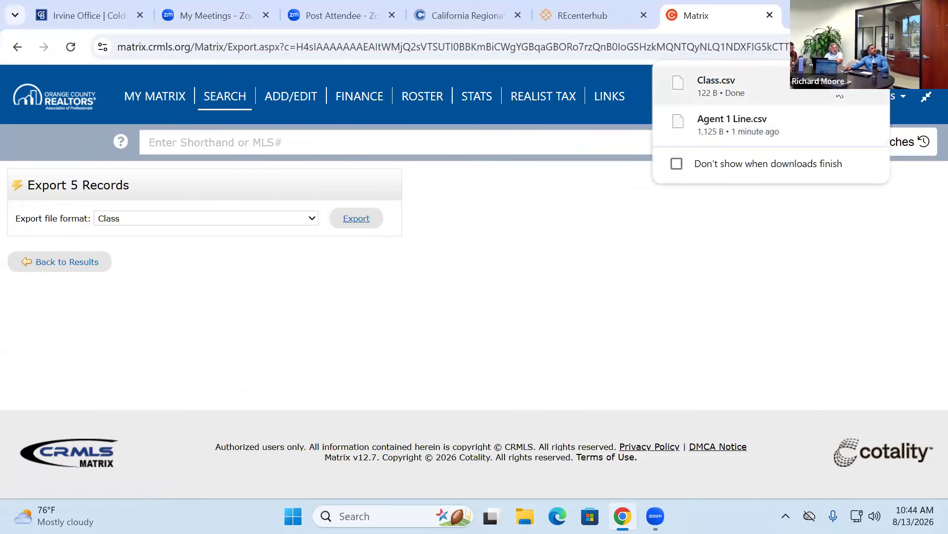
pyautogui.click(838, 85)
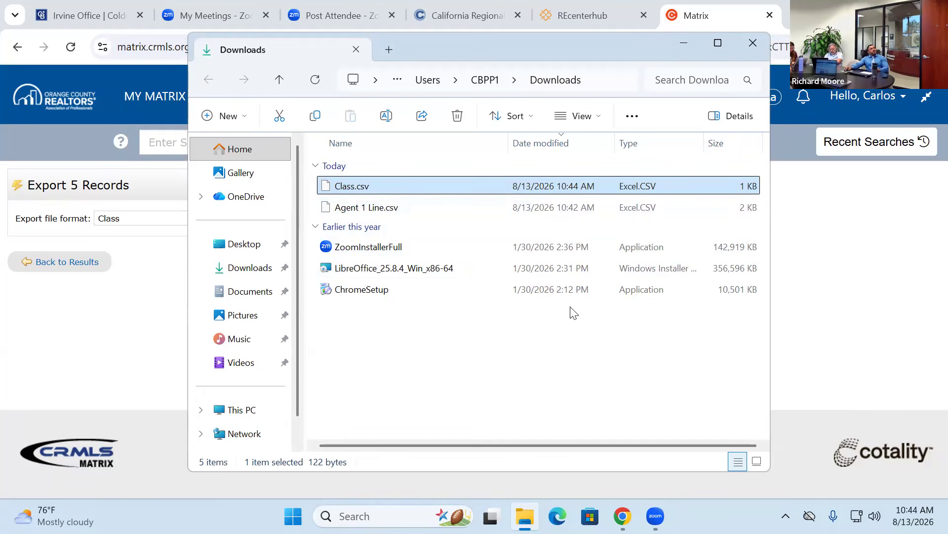
pyautogui.click(630, 183)
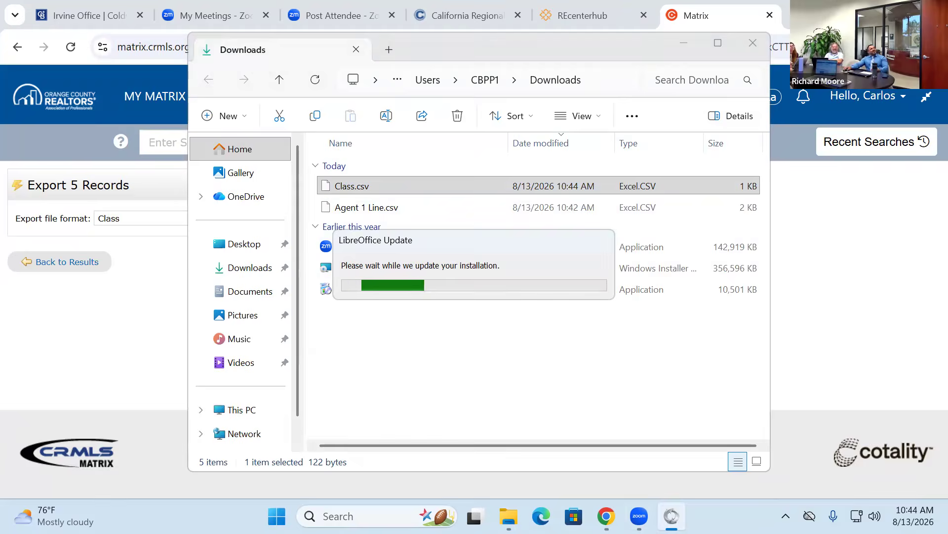
pyautogui.click(607, 516)
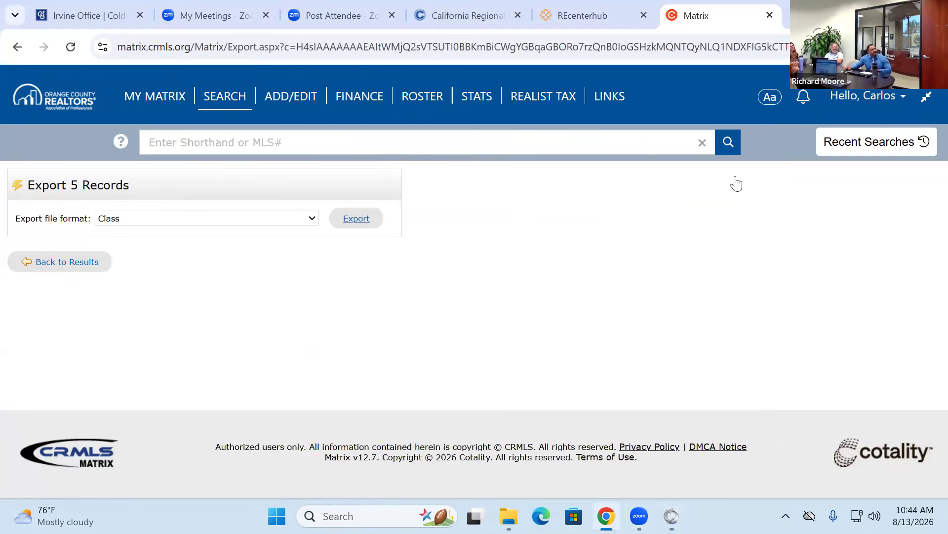
# - From Settings > Custom Displays, add a new Cross Property custom display
pyautogui.click(873, 104)
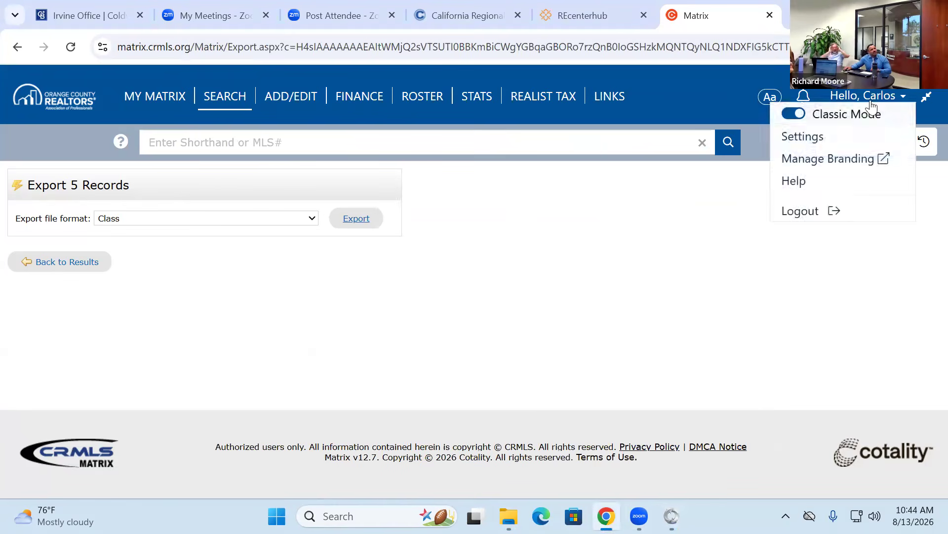
pyautogui.click(822, 136)
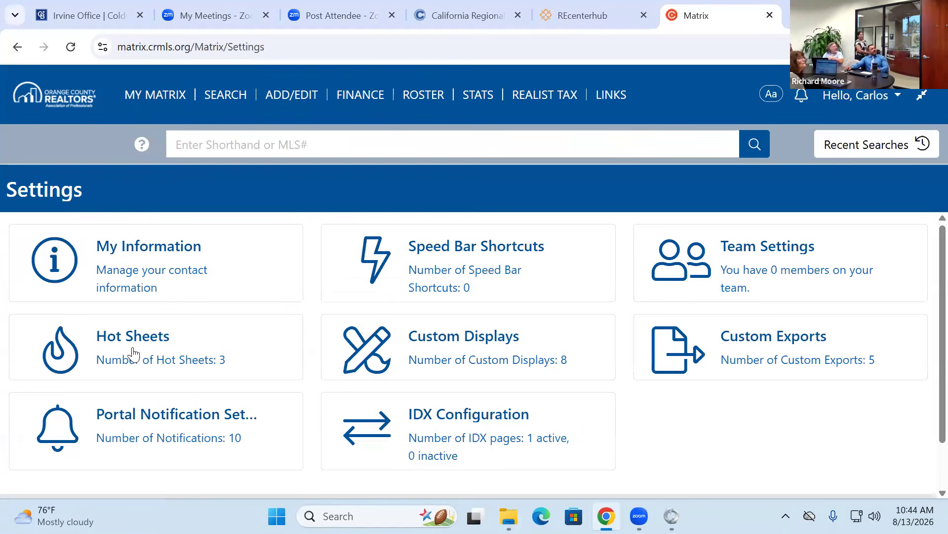
pyautogui.click(476, 340)
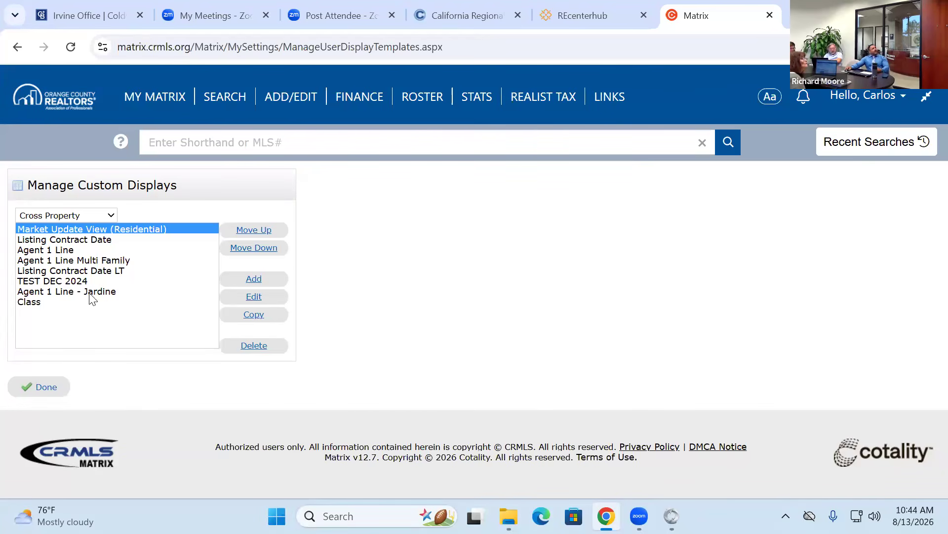
pyautogui.click(253, 282)
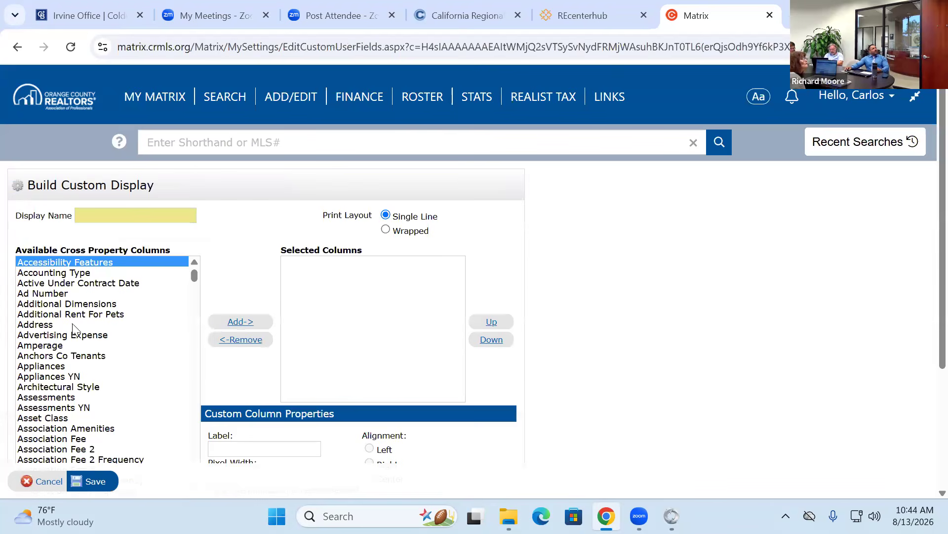
# - Name the new custom display 'Class Test 1'
pyautogui.click(123, 212)
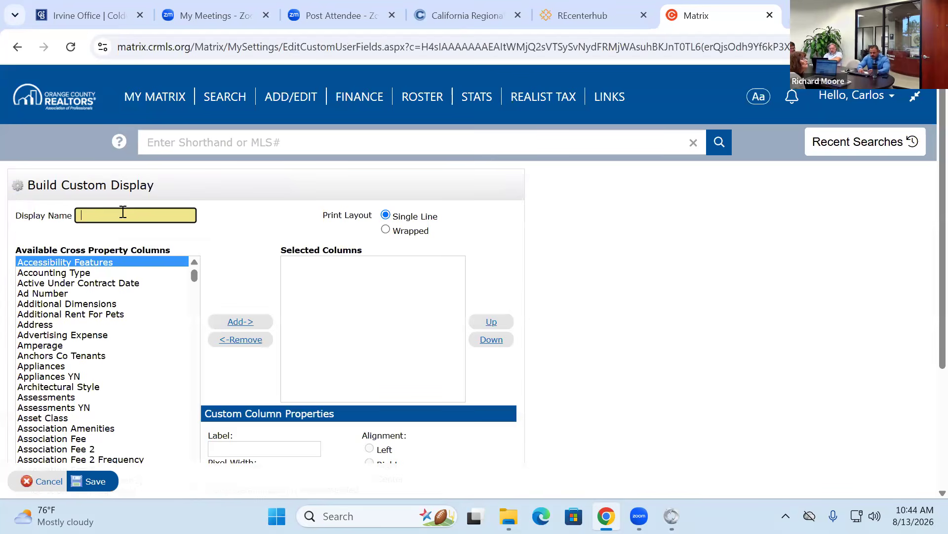
pyautogui.write('city')
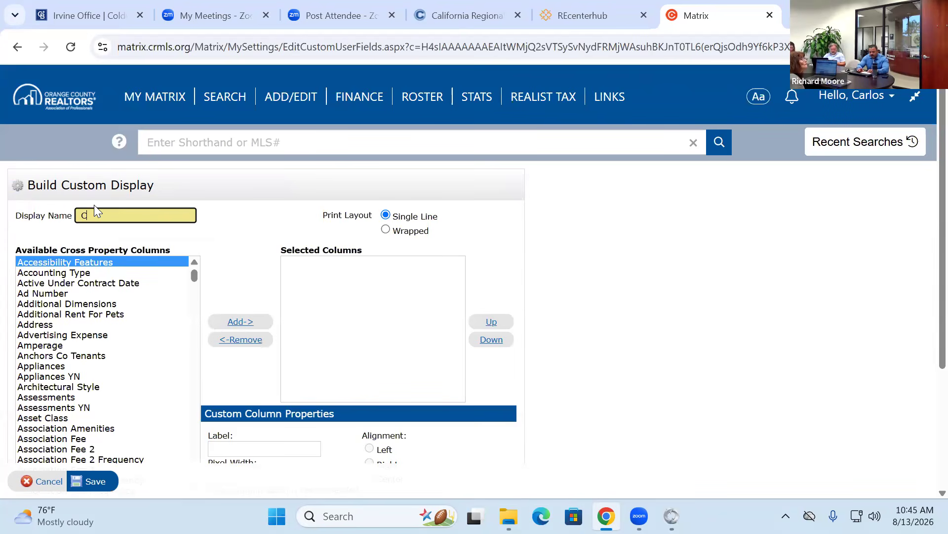
pyautogui.write('Class Test 1')
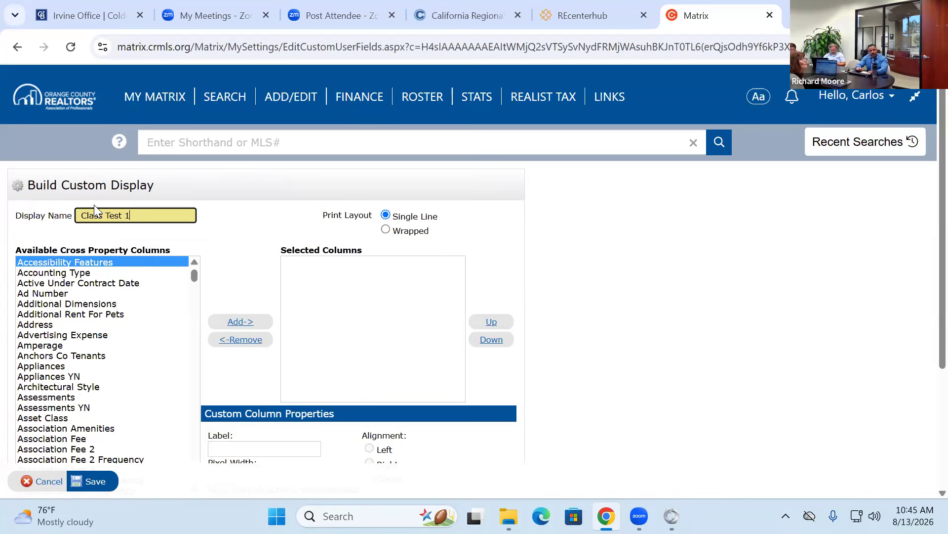
pyautogui.click(194, 282)
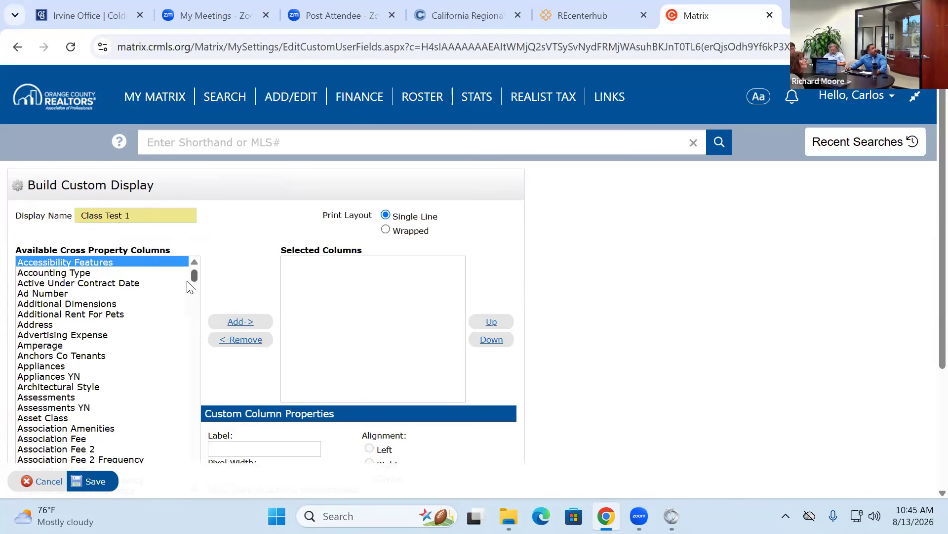
# - Add City as the first display column, then search the columns for 'address'
pyautogui.click(180, 460)
pyautogui.scroll(-3, 121, 363)
pyautogui.click(103, 360)
pyautogui.write('cit')
pyautogui.click(31, 116)
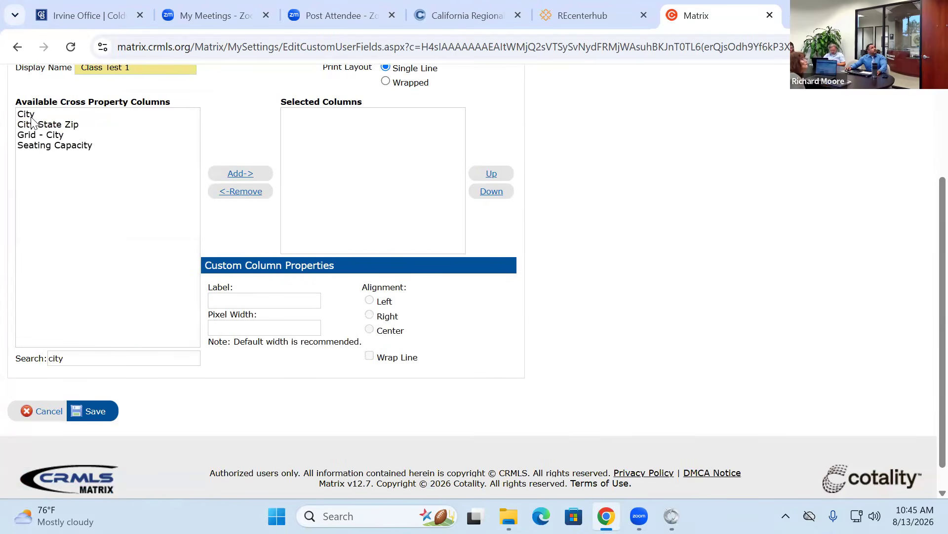
pyautogui.click(238, 175)
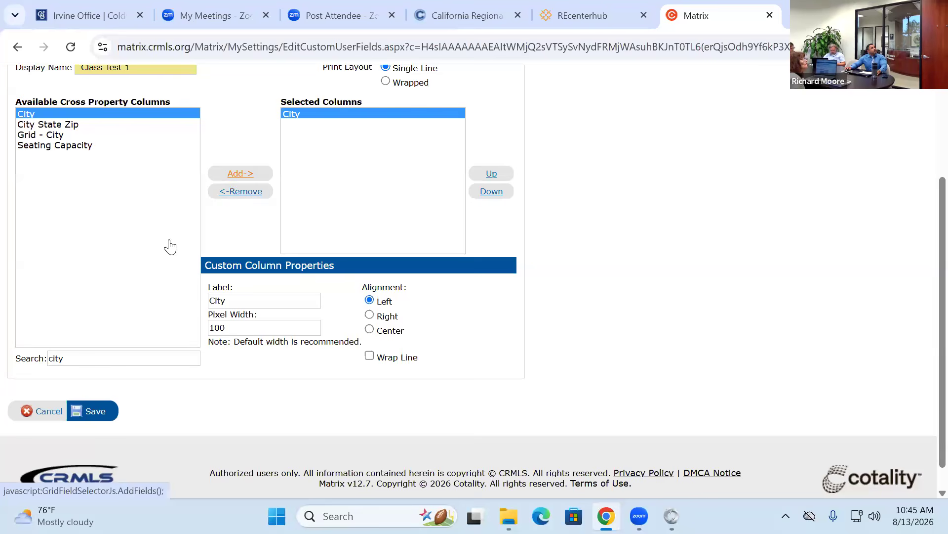
pyautogui.click(18, 359)
pyautogui.write('address')
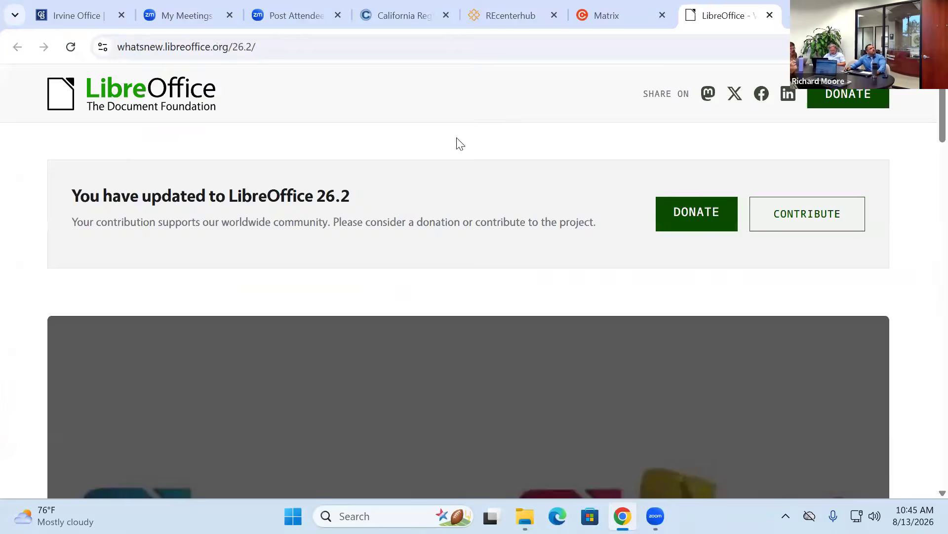
# - Close the LibreOffice what's-new browser tab and return to the Matrix tab
pyautogui.click(622, 515)
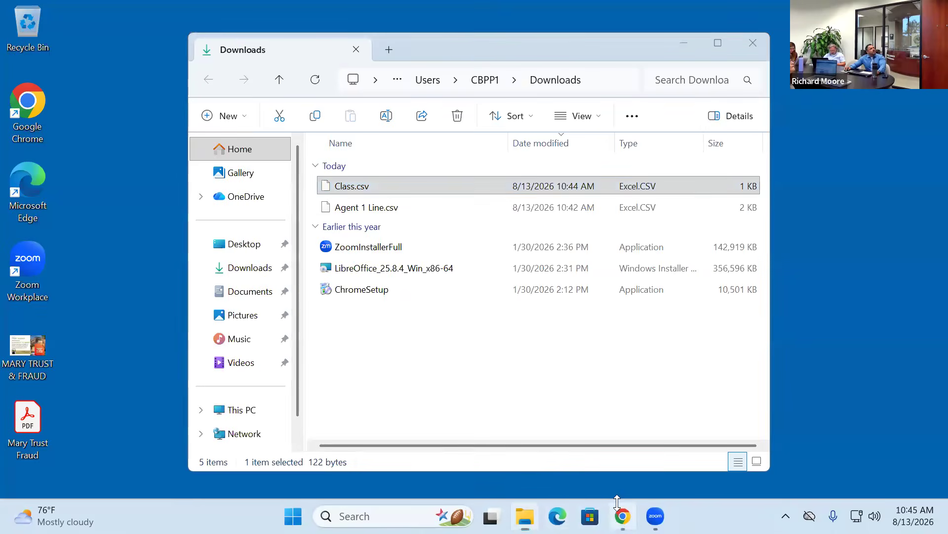
pyautogui.click(620, 513)
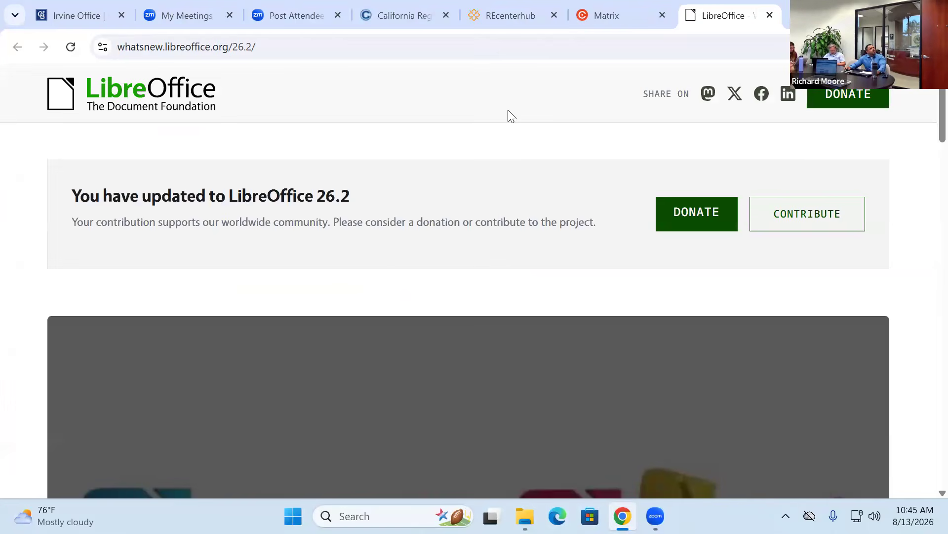
pyautogui.click(642, 15)
pyautogui.click(769, 16)
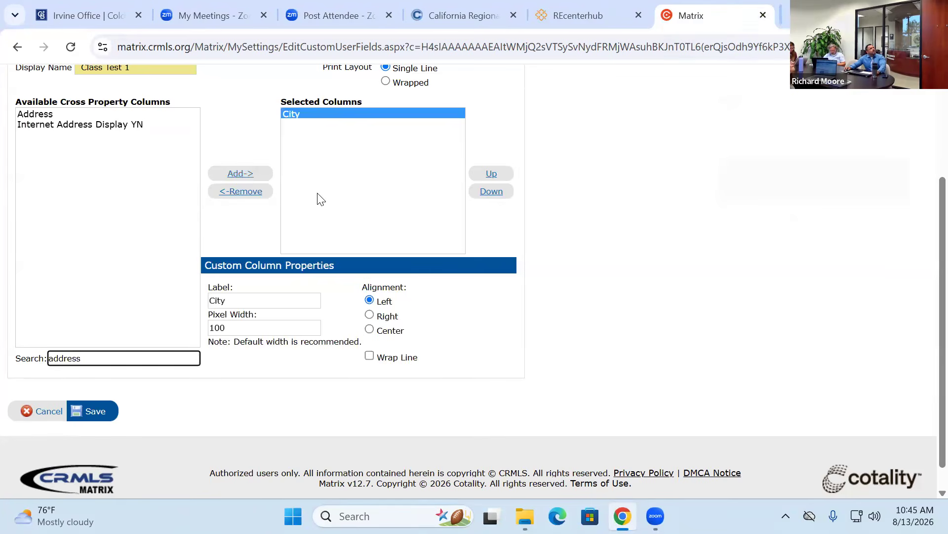
# - Add the Address and List Price columns and move Address above City
pyautogui.click(32, 116)
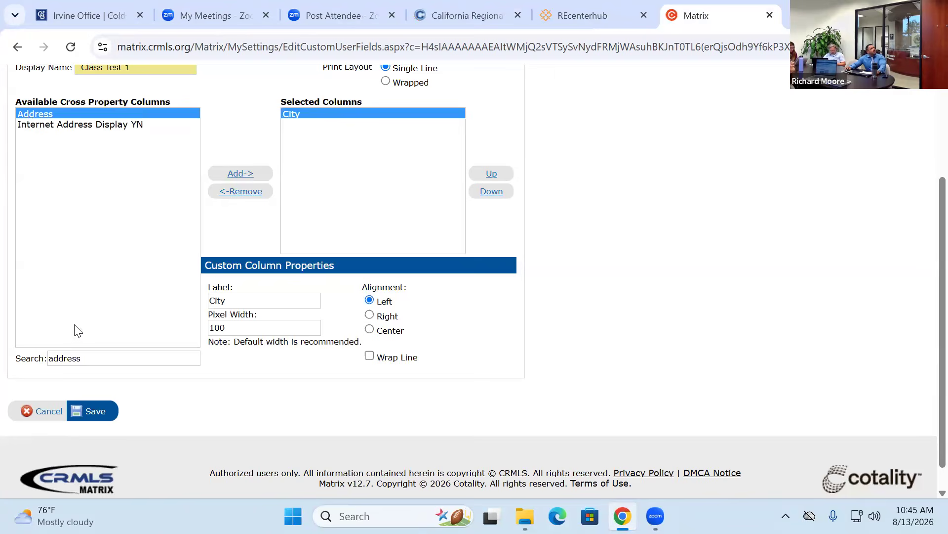
pyautogui.click(234, 173)
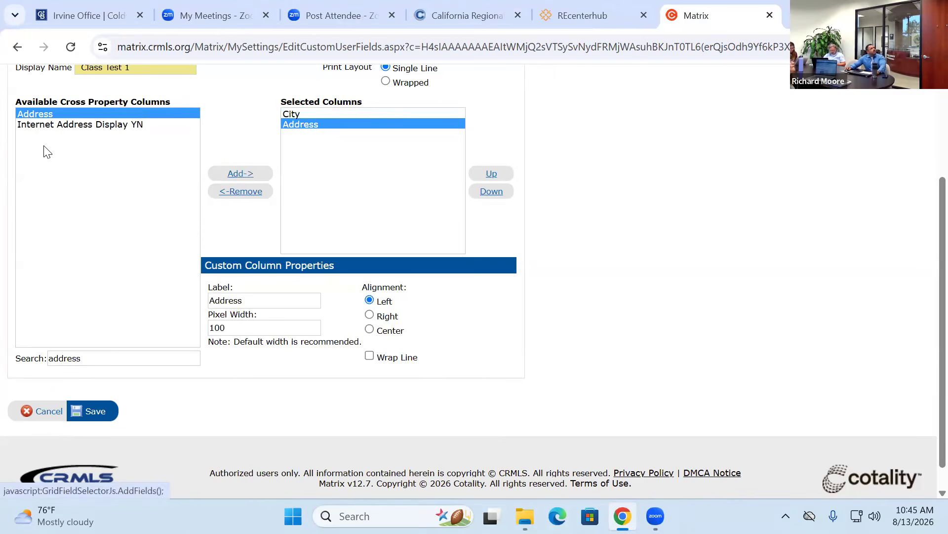
pyautogui.click(91, 358)
pyautogui.doubleClick(92, 358)
pyautogui.press('BackSpace')
pyautogui.write('list price')
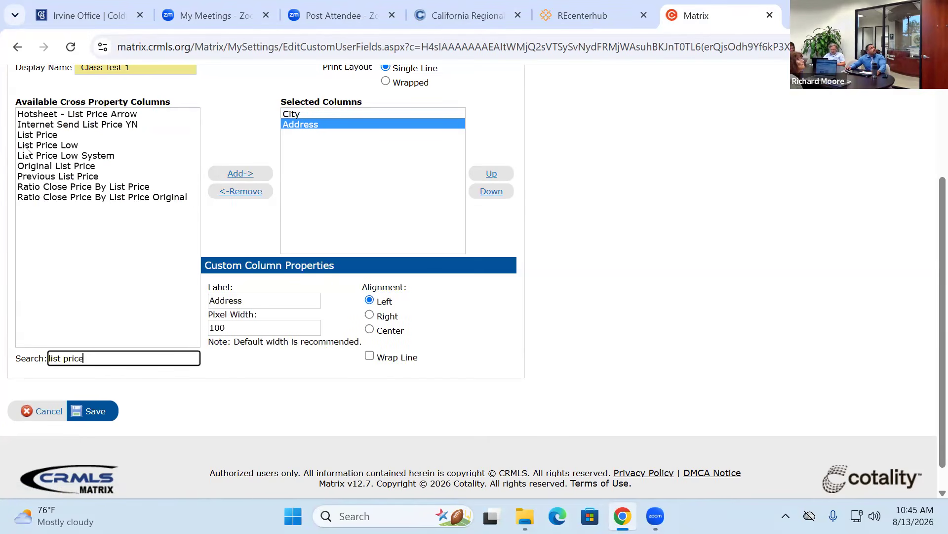
pyautogui.click(26, 135)
pyautogui.click(233, 175)
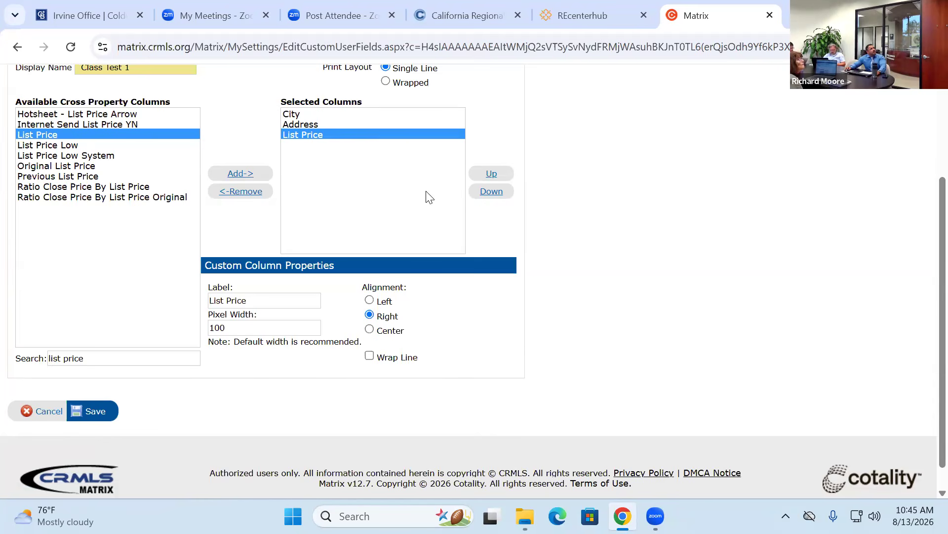
pyautogui.click(300, 125)
pyautogui.click(491, 173)
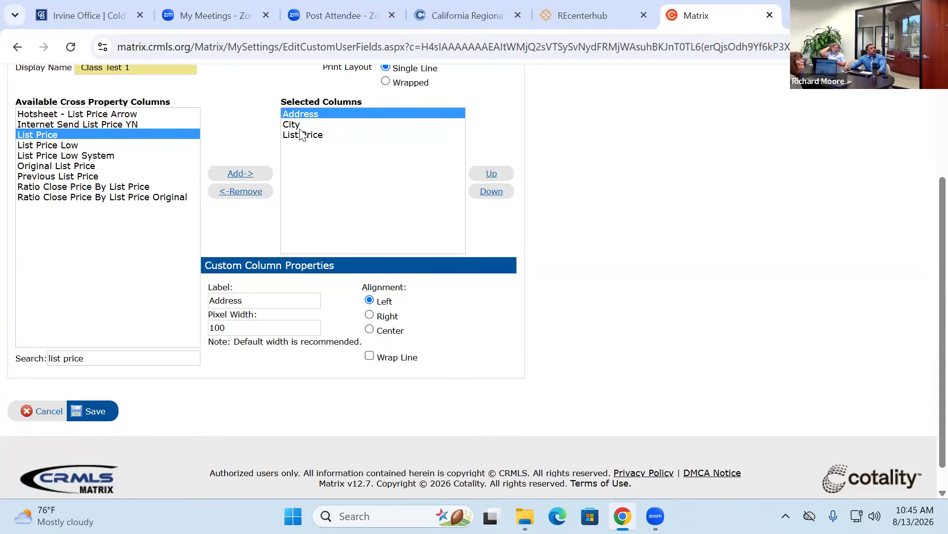
# - Add Days Active in MLS as the last column and save the display
pyautogui.tripleClick(99, 359)
pyautogui.write('dom')
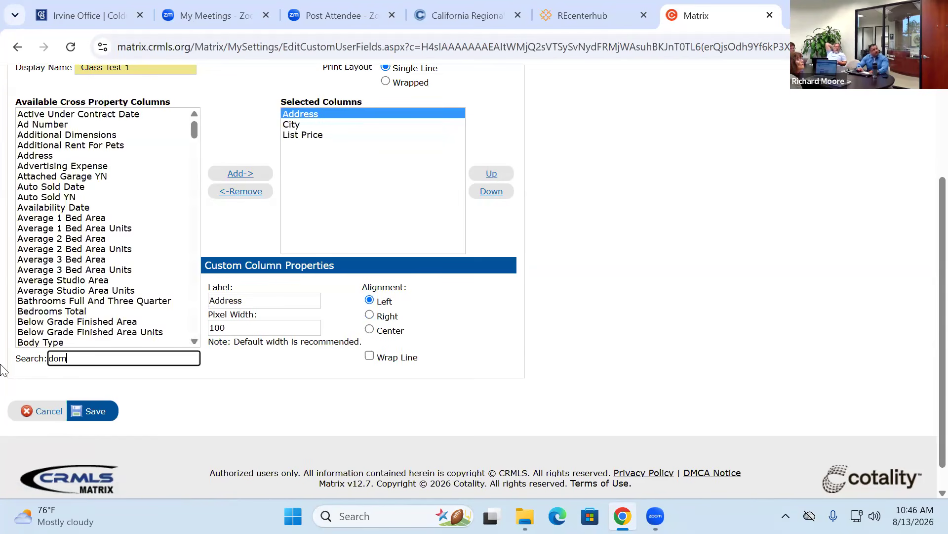
pyautogui.press('BackSpace')
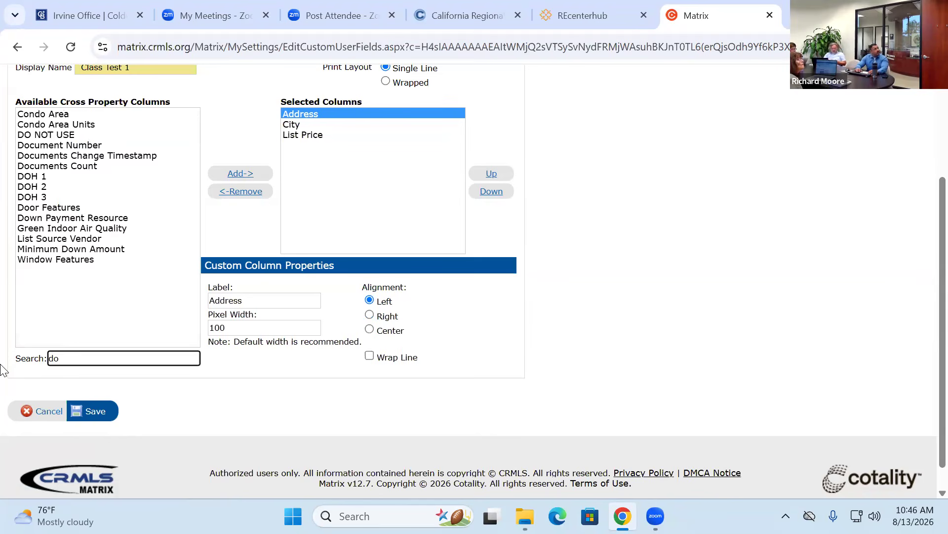
pyautogui.press('BackSpace')
pyautogui.write('ays')
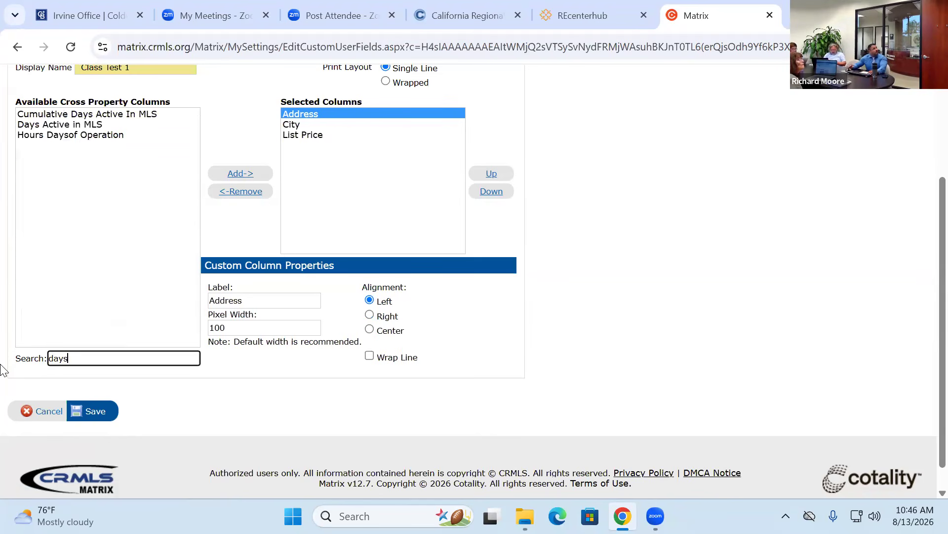
pyautogui.click(52, 124)
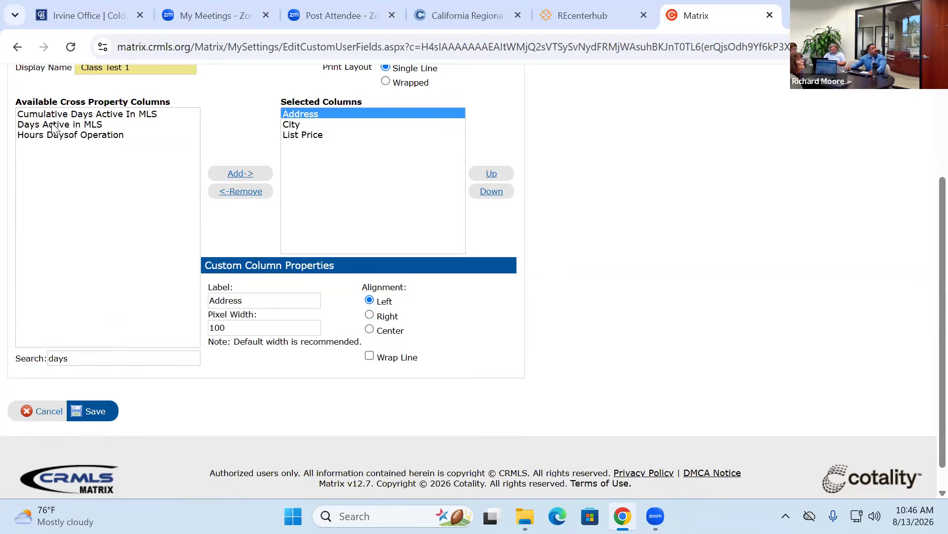
pyautogui.click(232, 175)
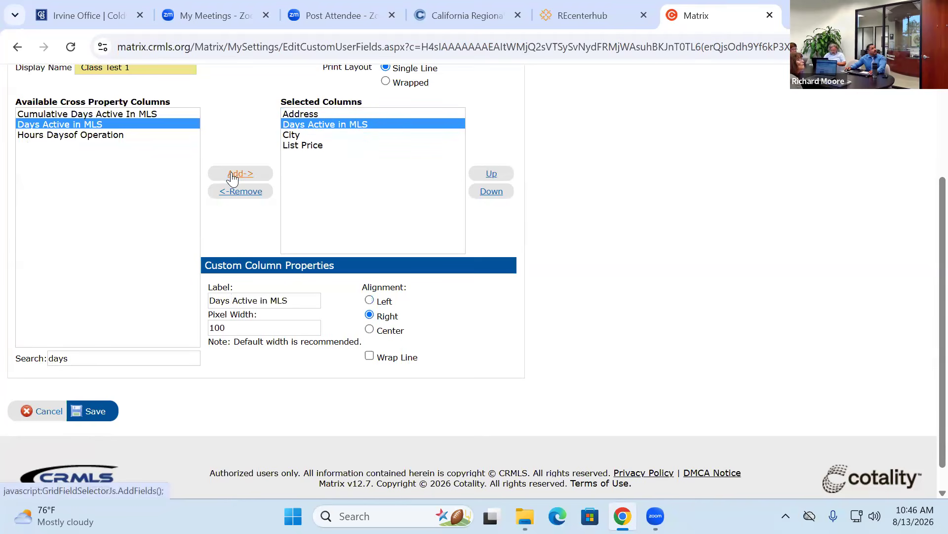
pyautogui.click(492, 192)
pyautogui.click(492, 194)
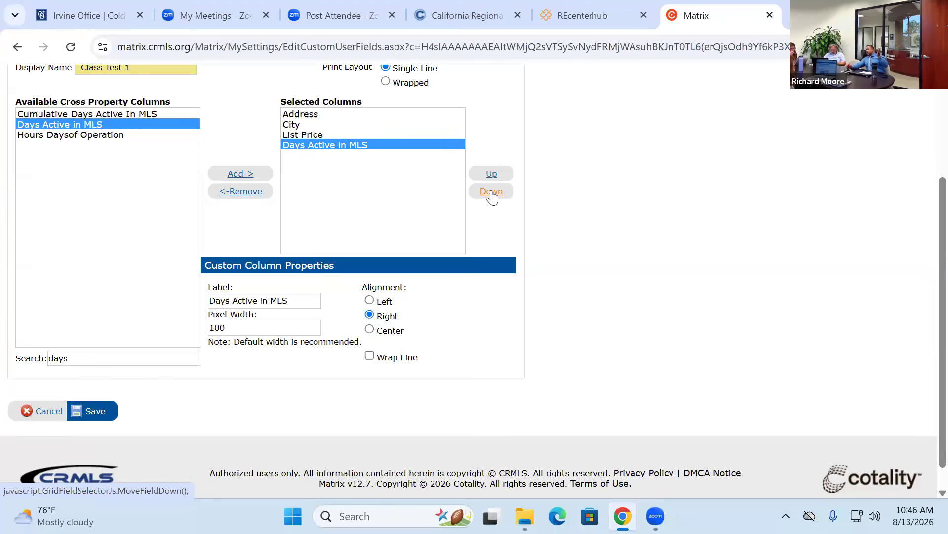
pyautogui.click(94, 413)
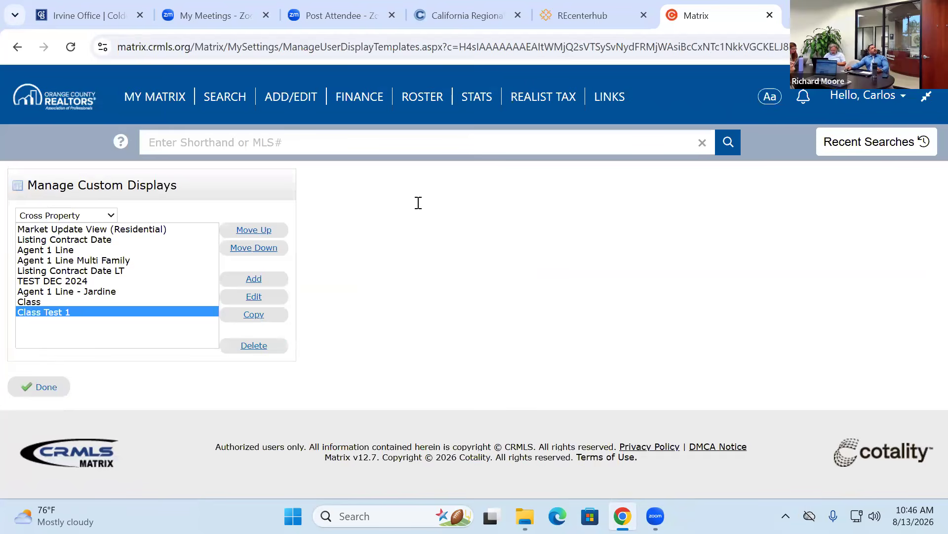
# - Rerun the recent one-listing residential search and show it in the my:Class Test 1 display
pyautogui.click(853, 143)
pyautogui.click(791, 181)
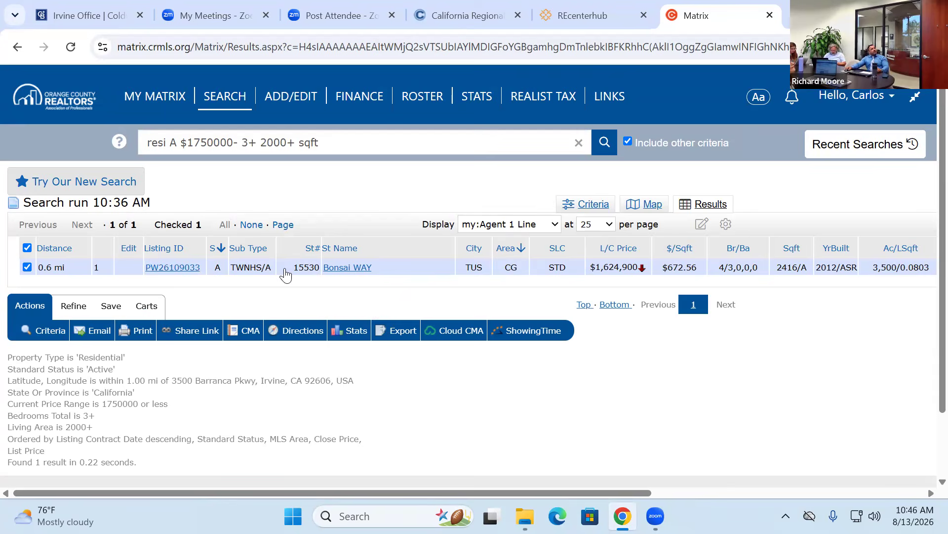
pyautogui.click(554, 229)
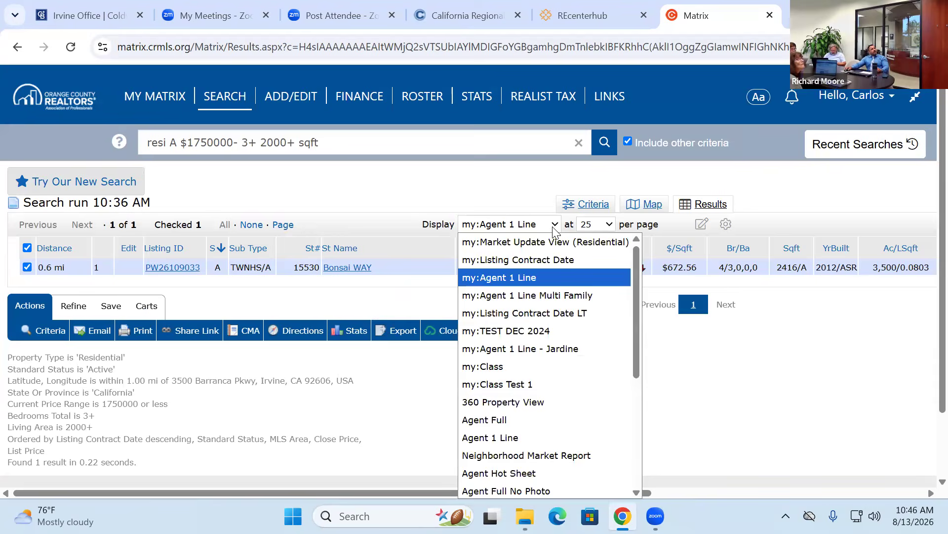
pyautogui.click(516, 384)
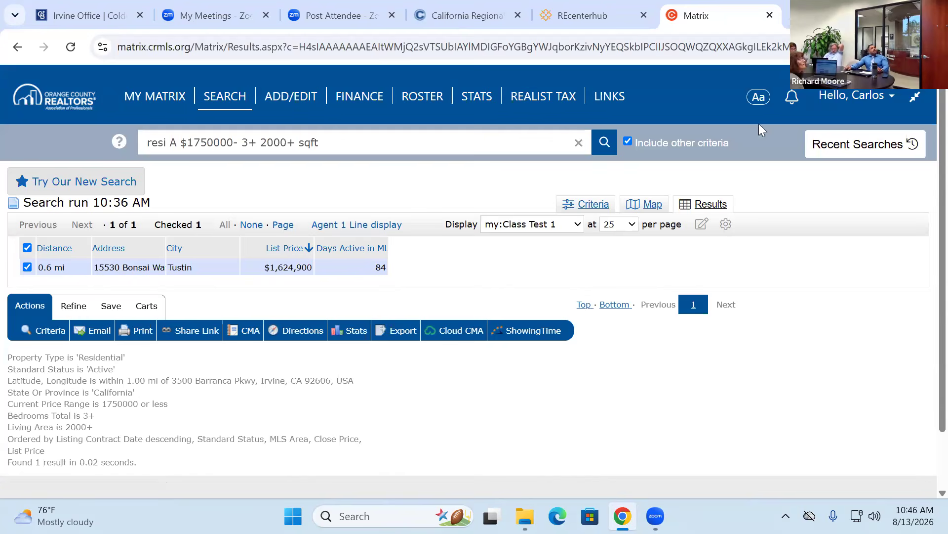
# - Create a new custom export named 'Class Test 1 export'
pyautogui.click(845, 101)
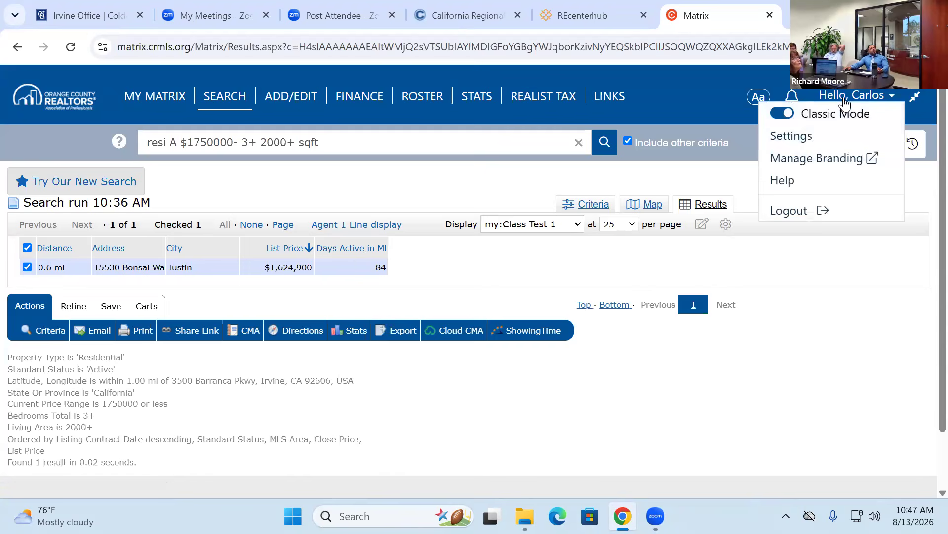
pyautogui.click(814, 136)
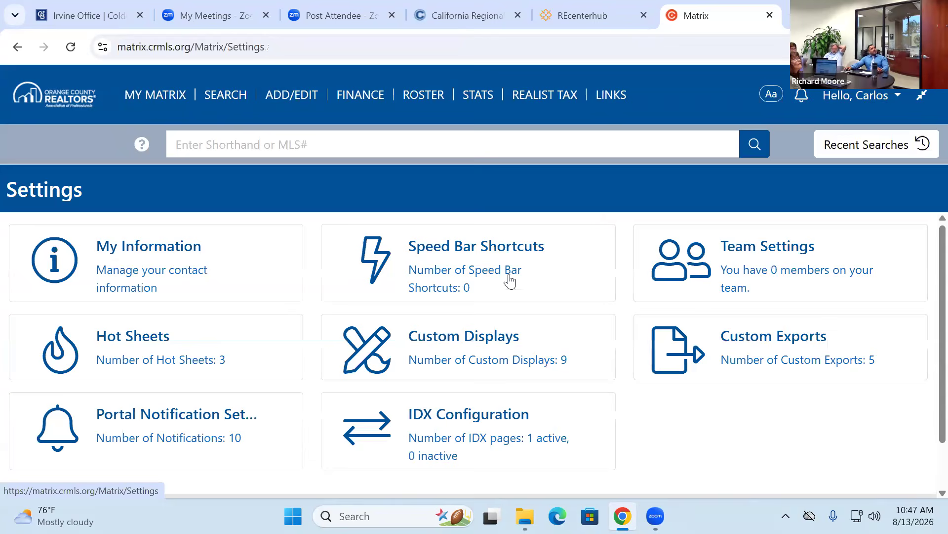
pyautogui.click(767, 339)
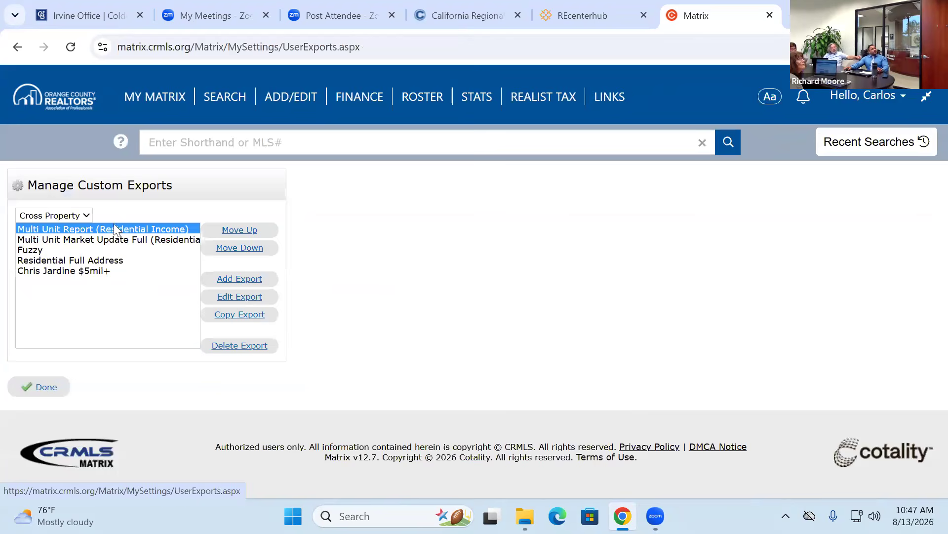
pyautogui.click(232, 285)
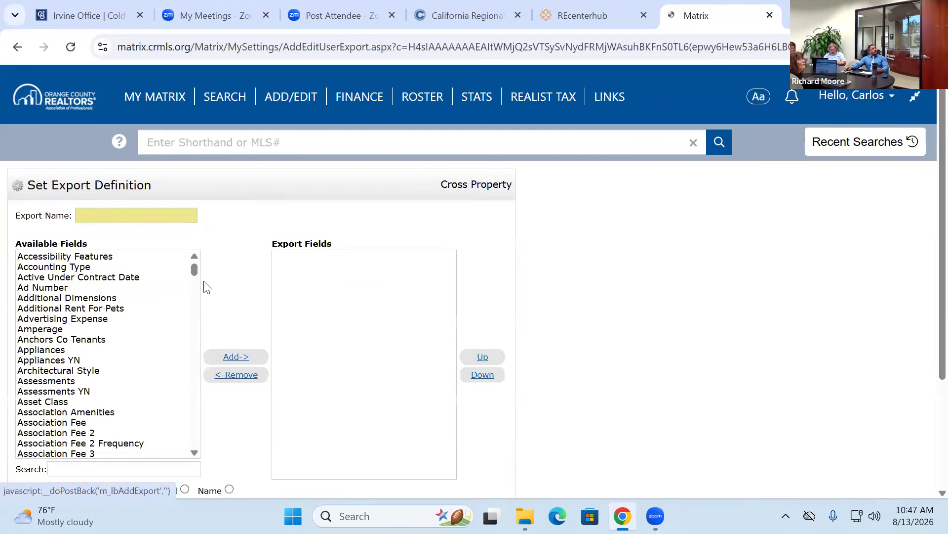
pyautogui.click(112, 216)
pyautogui.write('Class Test 1 export')
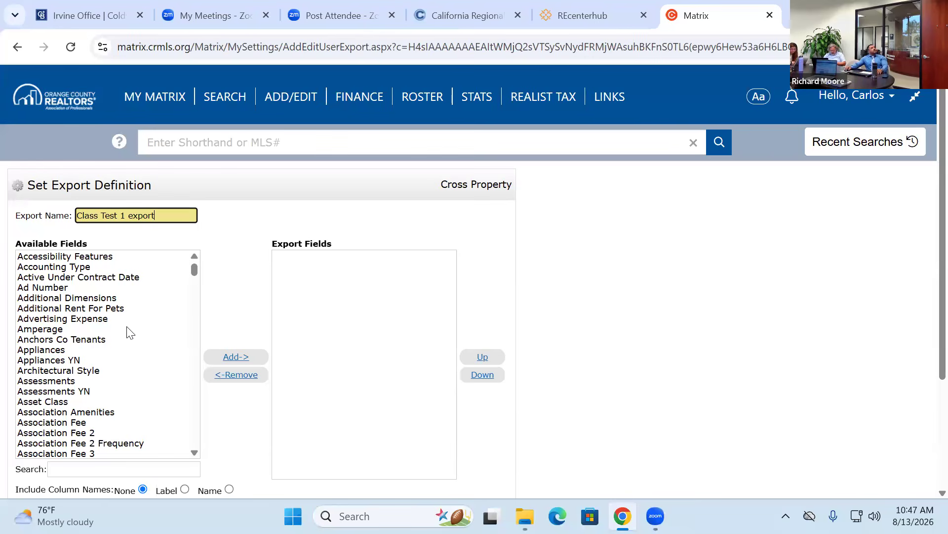
# - Add City and Internet Address Display YN to the export fields
pyautogui.scroll(-3, 163, 321)
pyautogui.click(122, 320)
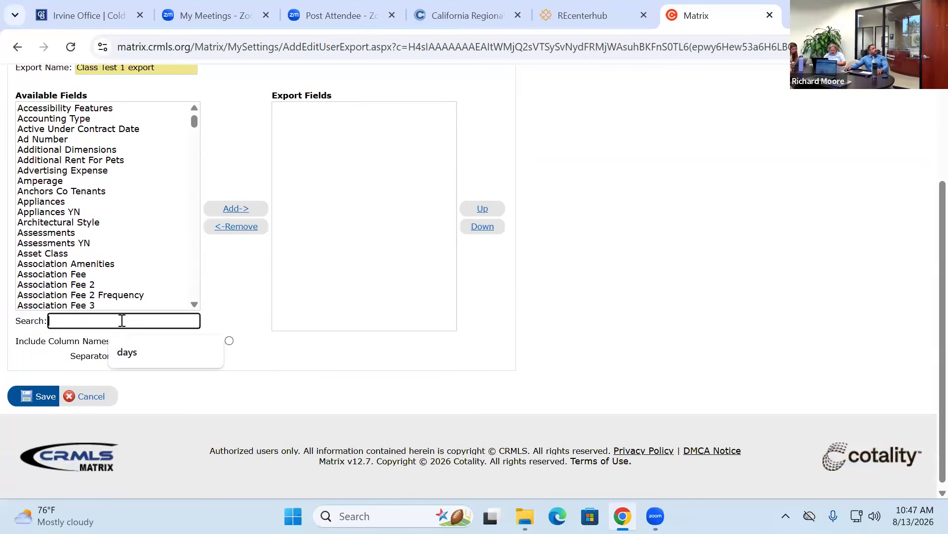
pyautogui.write('city')
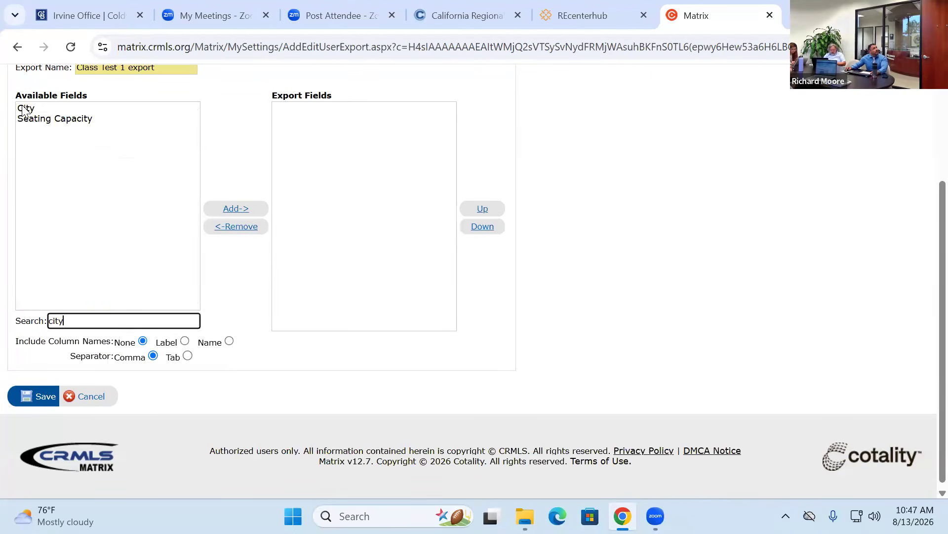
pyautogui.click(25, 108)
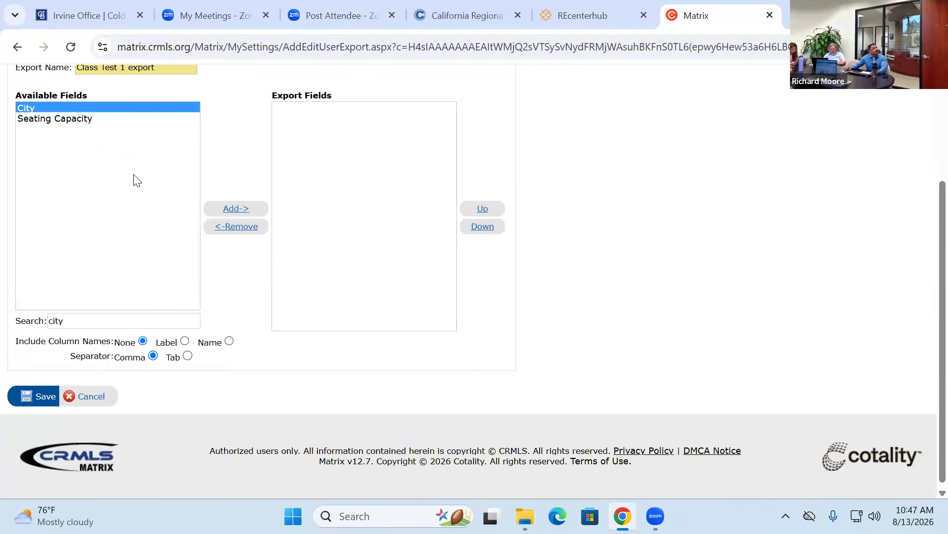
pyautogui.click(227, 205)
pyautogui.moveTo(64, 322); pyautogui.dragTo(1, 321)
pyautogui.write('address')
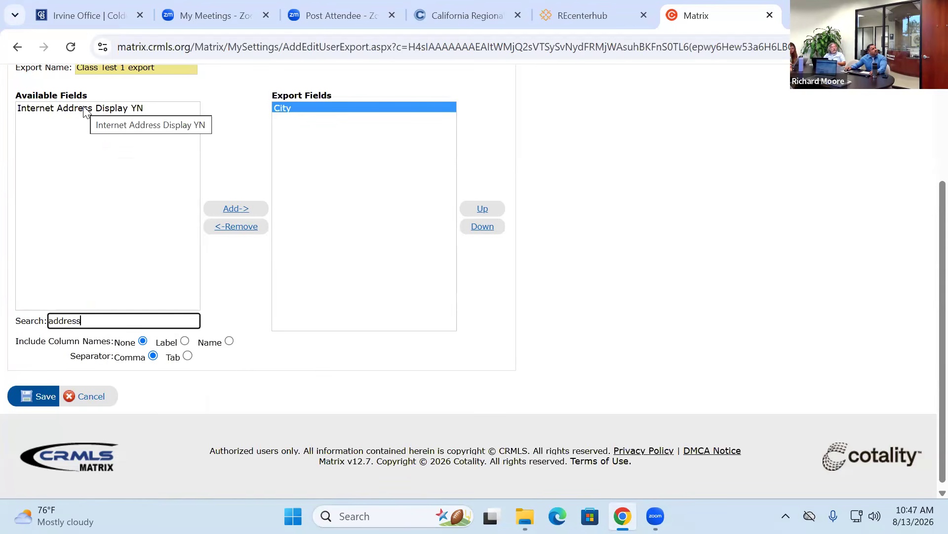
pyautogui.click(84, 109)
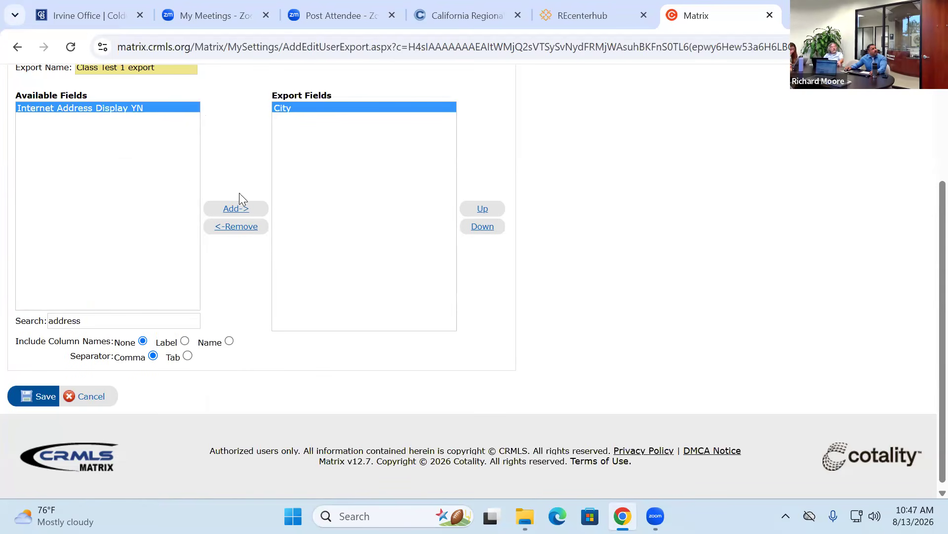
pyautogui.click(237, 209)
# - Add List Price, Co List Agent First Name, Co List Agent Last Name and Co List Office Name
pyautogui.click(98, 321)
pyautogui.hotkey('ctrl', 'a')
pyautogui.write('price')
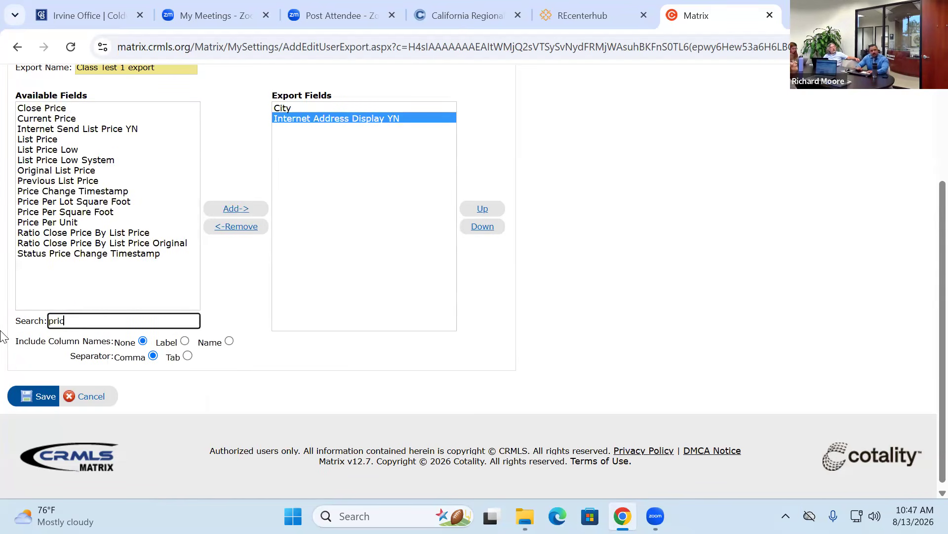
pyautogui.click(38, 141)
pyautogui.click(240, 210)
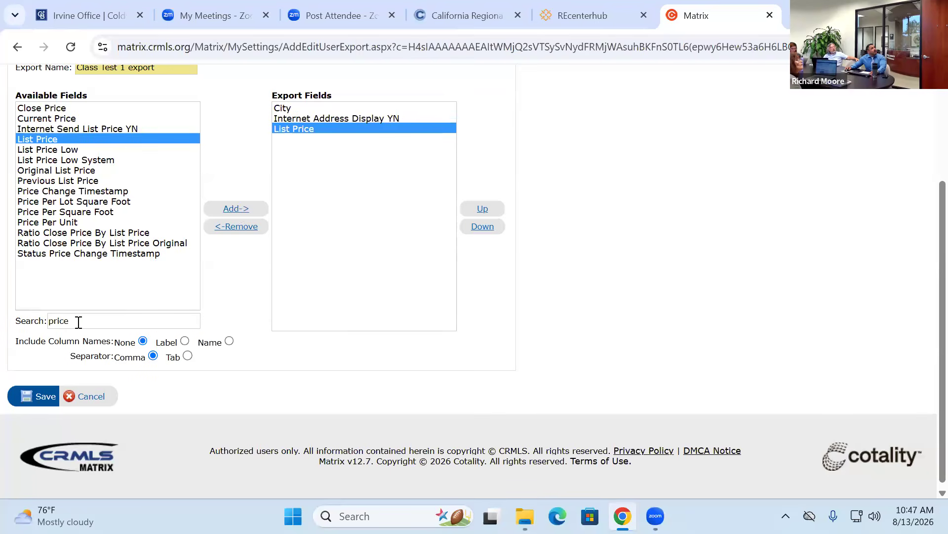
pyautogui.moveTo(78, 320); pyautogui.dragTo(17, 328)
pyautogui.write('agent')
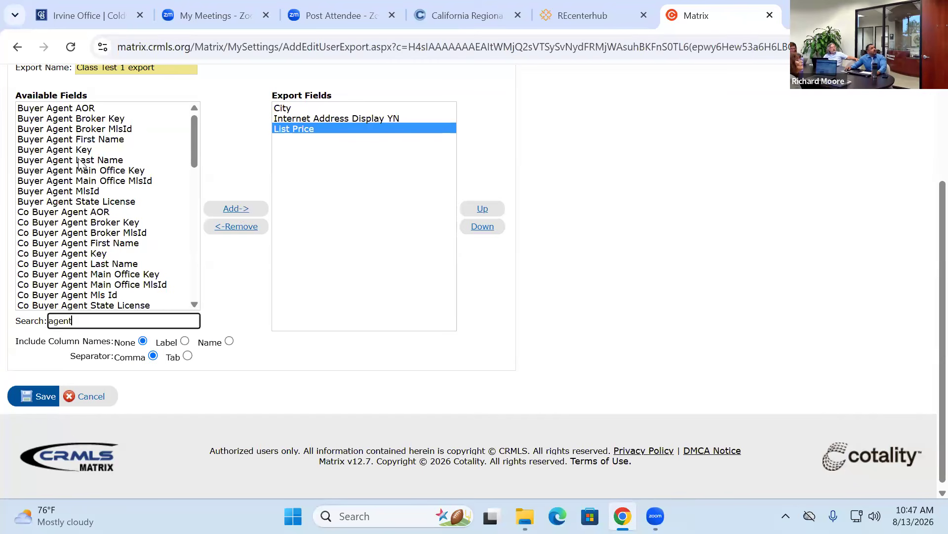
pyautogui.write('s')
pyautogui.press('BackSpace')
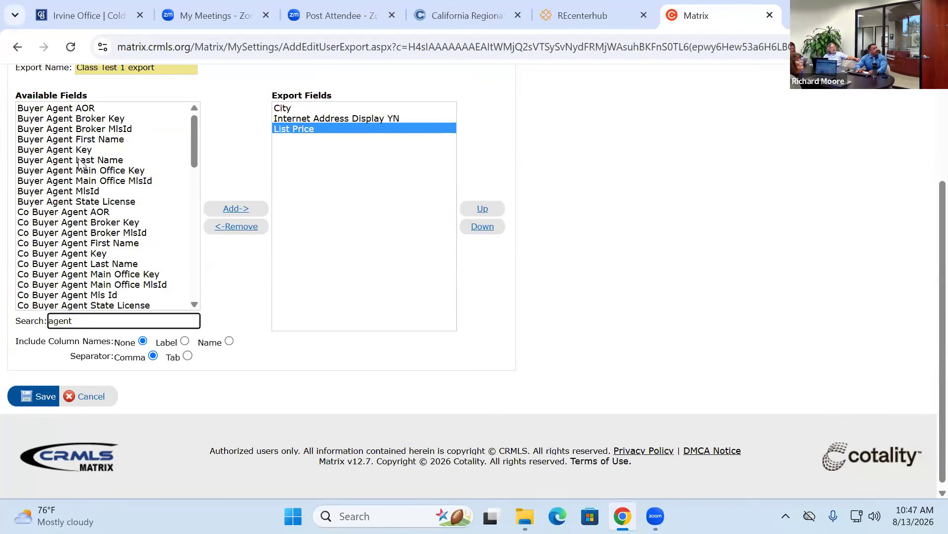
pyautogui.write('name')
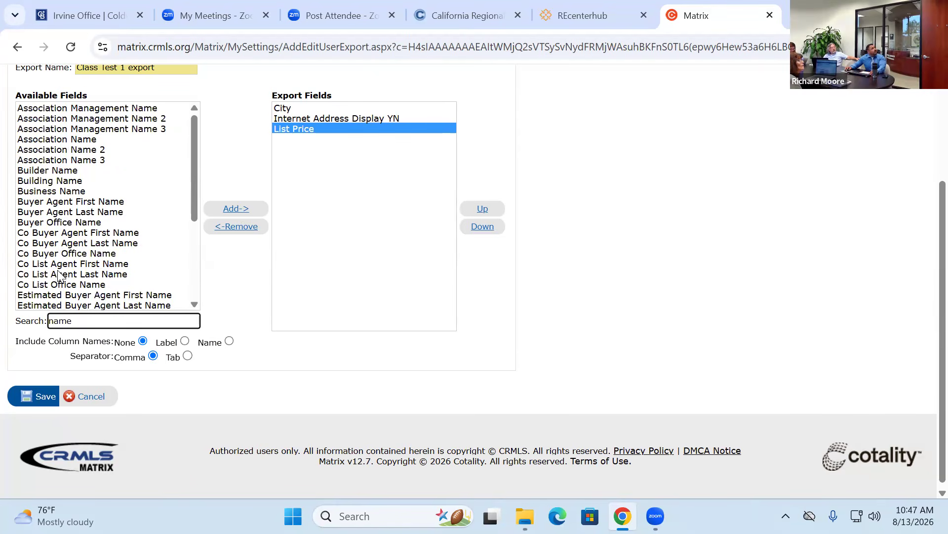
pyautogui.click(58, 267)
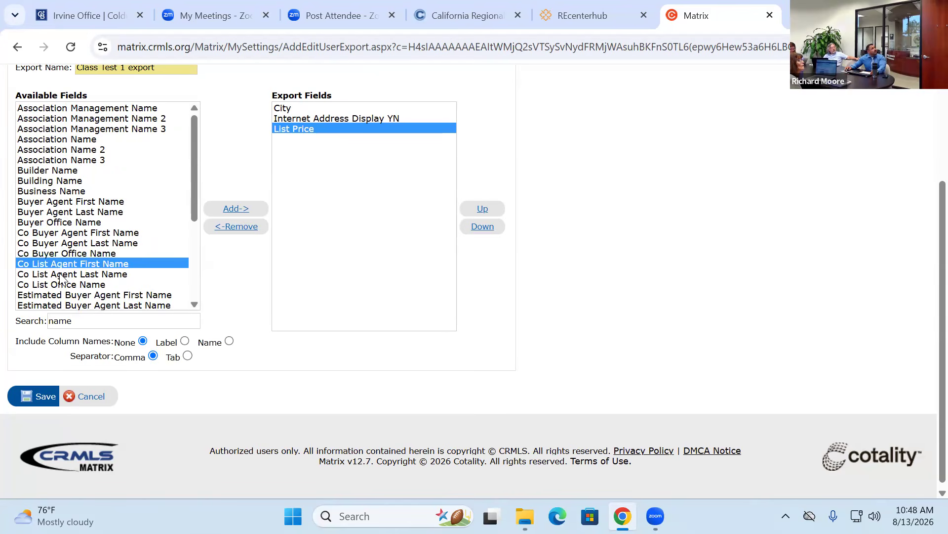
pyautogui.keyDown('ctrl'); pyautogui.click(62, 276); pyautogui.keyUp('ctrl')
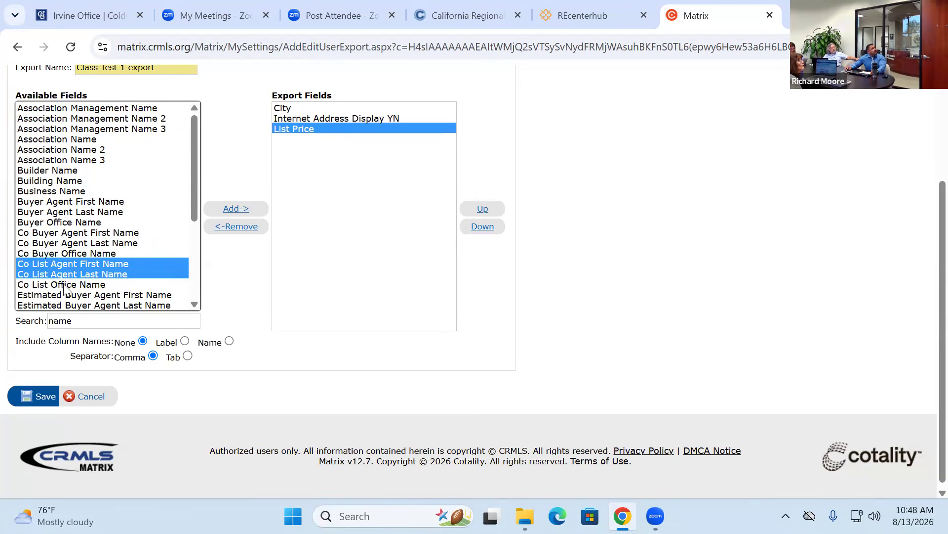
pyautogui.keyDown('ctrl'); pyautogui.click(64, 285); pyautogui.keyUp('ctrl')
pyautogui.click(232, 210)
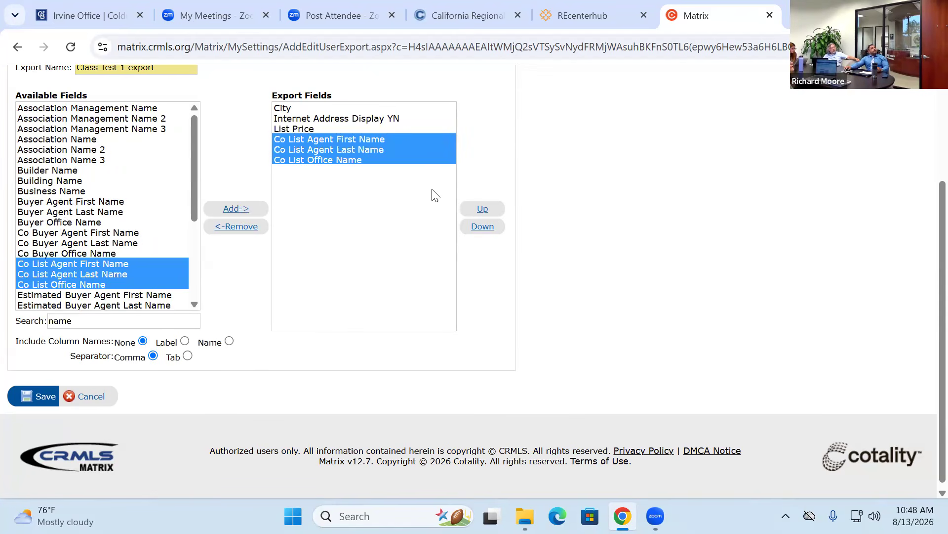
# - Move Internet Address Display YN to the top of the export field order
pyautogui.click(304, 122)
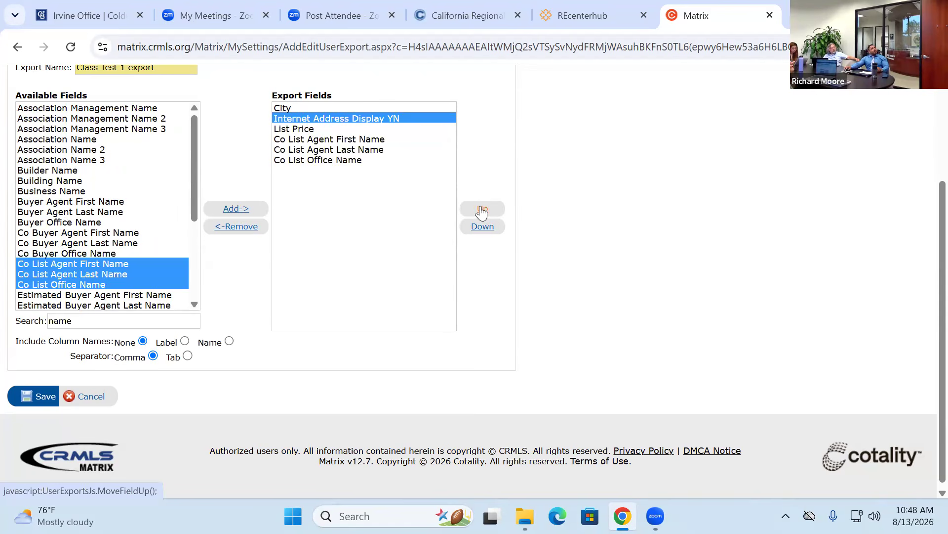
pyautogui.click(481, 208)
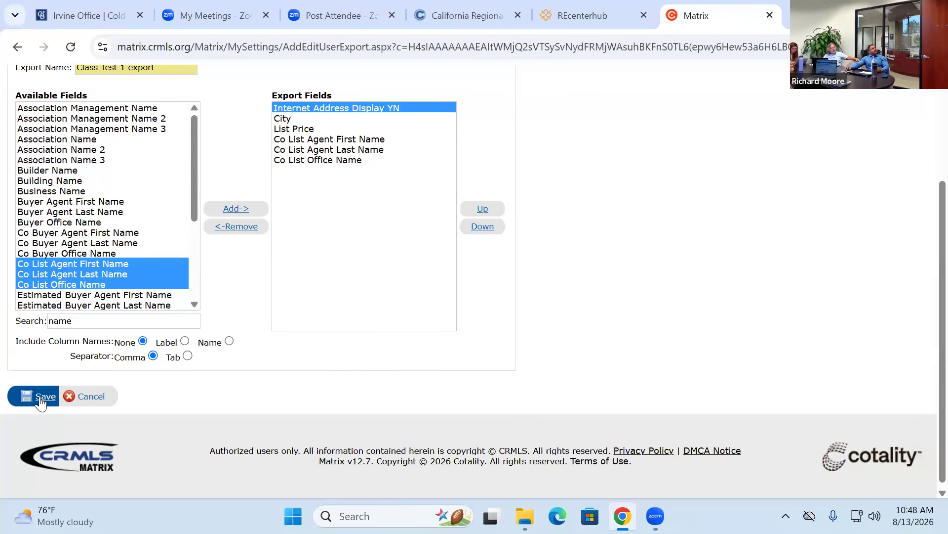
pyautogui.click(296, 151)
# - Save the Class Test 1 export, then load a recent single-listing search
pyautogui.click(30, 397)
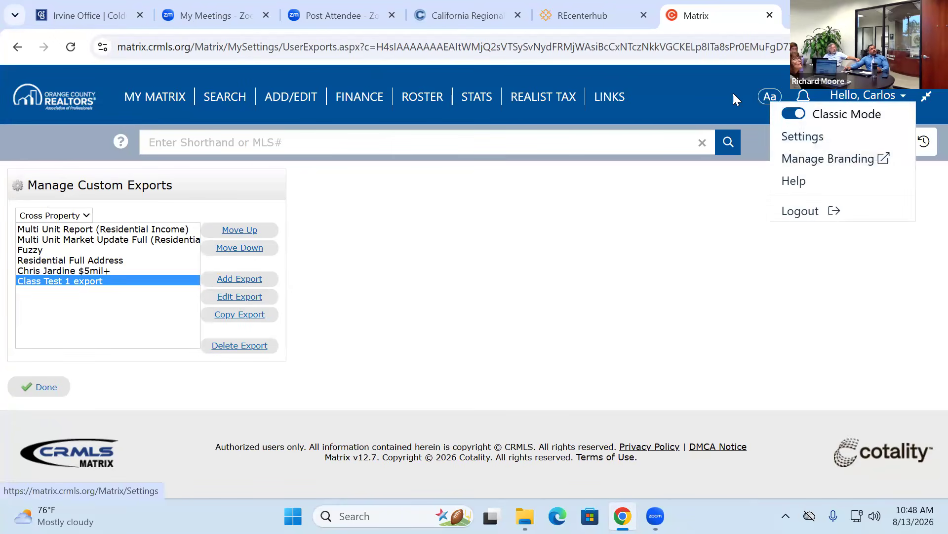
pyautogui.click(855, 143)
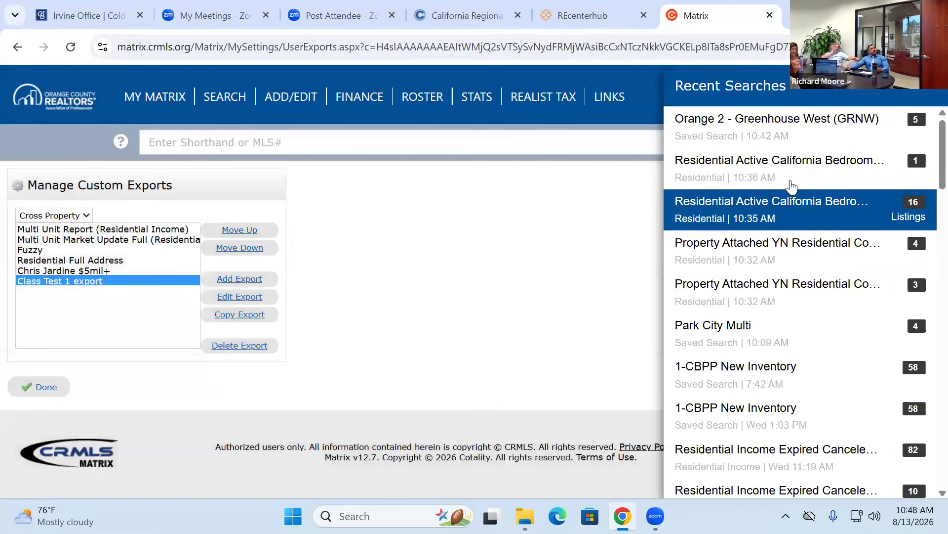
pyautogui.click(790, 175)
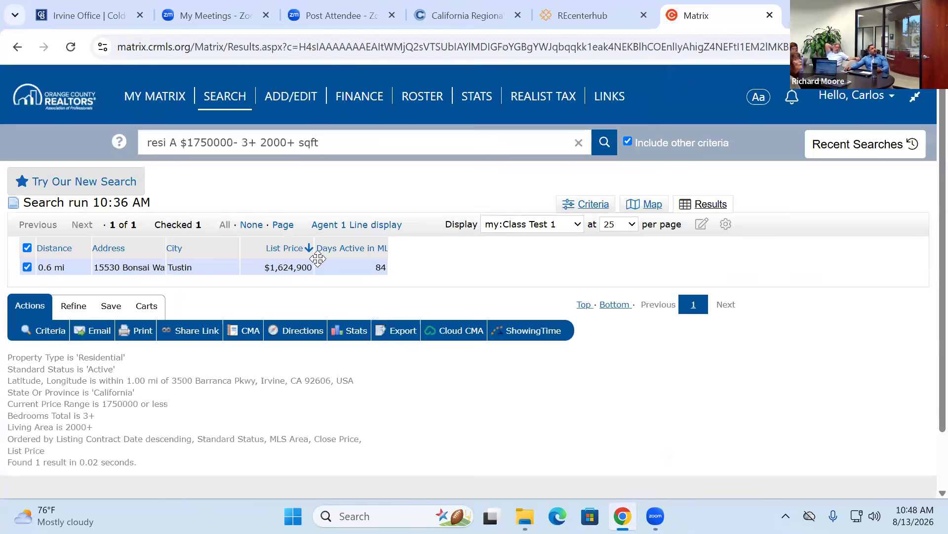
pyautogui.click(835, 101)
# - Load the 10:32 AM Irvine condo search, select all three listings, and start exporting them
pyautogui.click(912, 146)
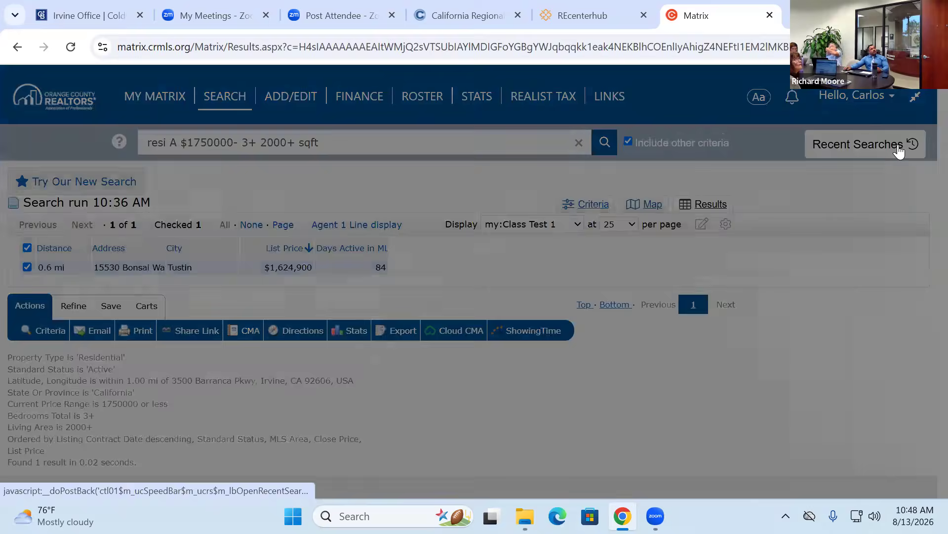
pyautogui.click(759, 274)
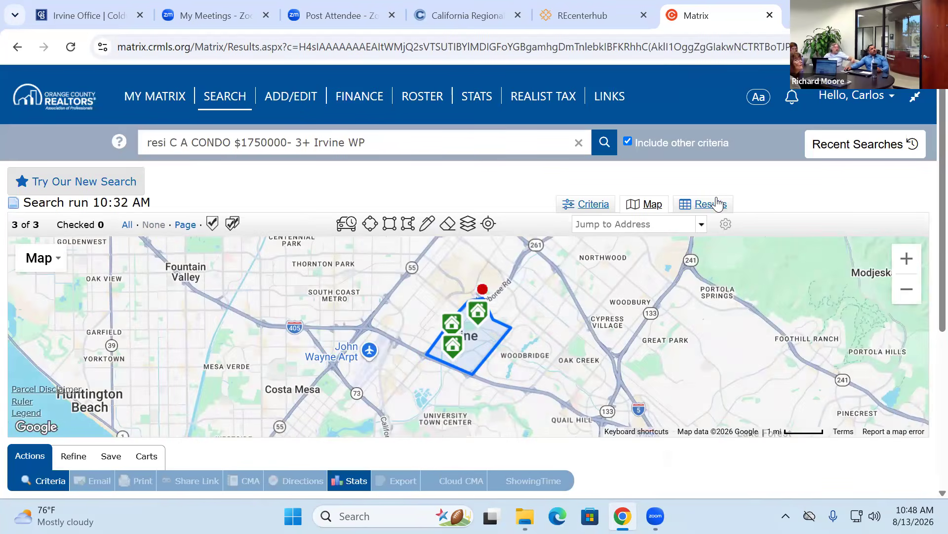
pyautogui.click(713, 206)
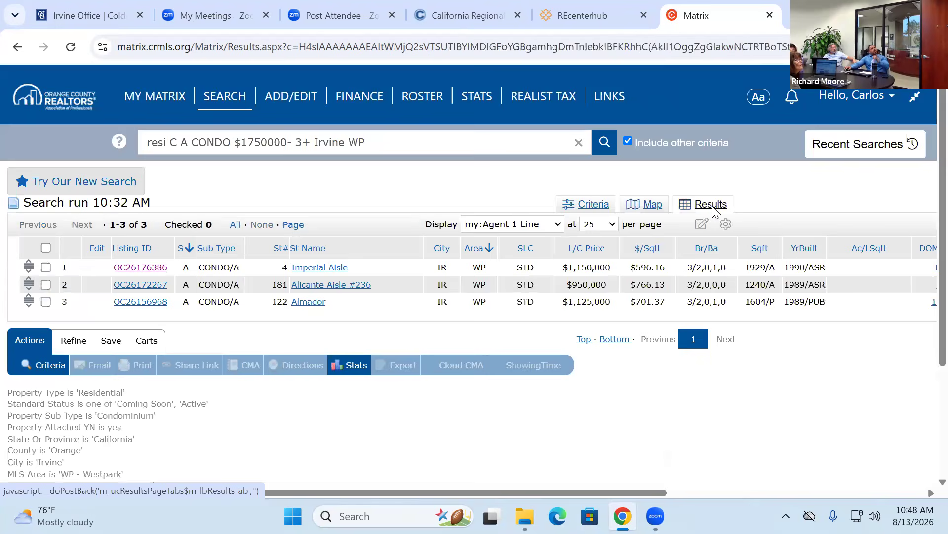
pyautogui.click(45, 248)
pyautogui.click(390, 366)
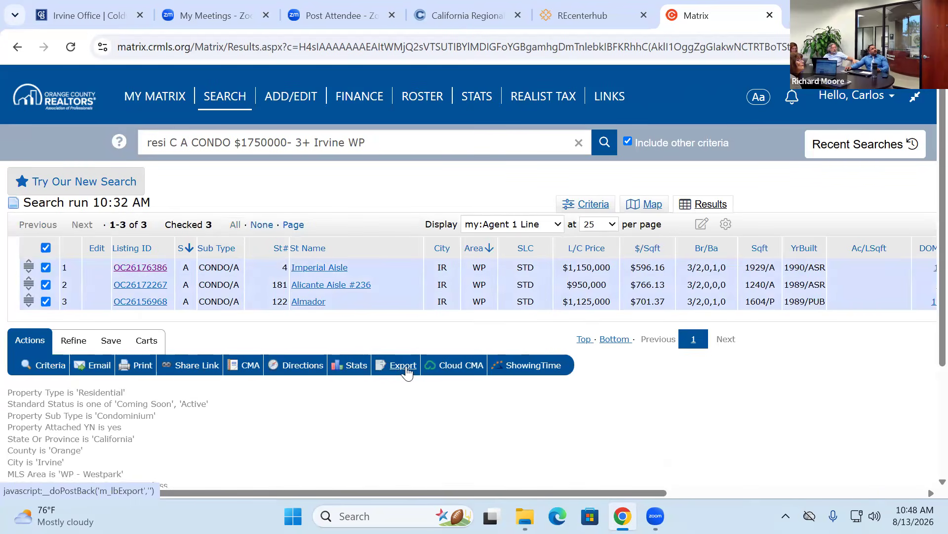
pyautogui.click(312, 220)
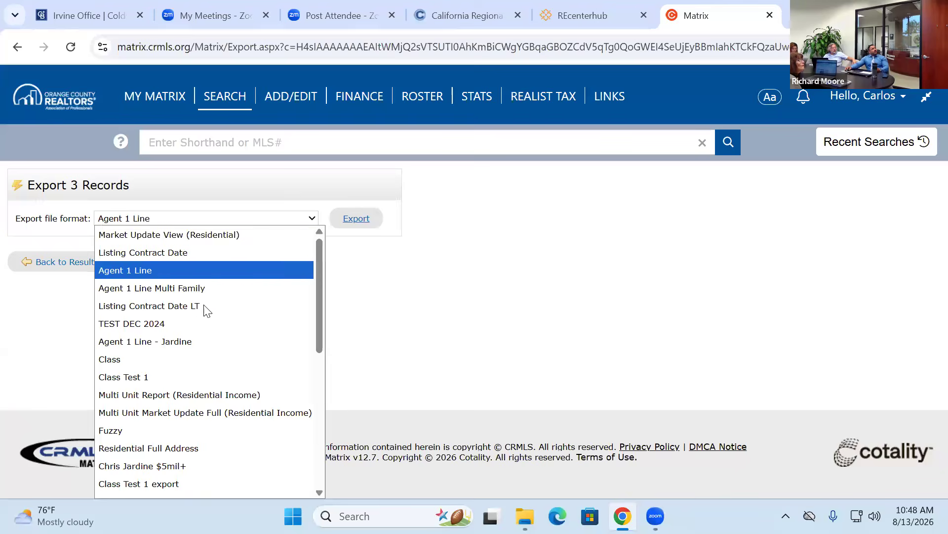
# - Export the three listings in Class Test 1 format and open Class Test 1.csv
pyautogui.click(175, 377)
pyautogui.click(356, 220)
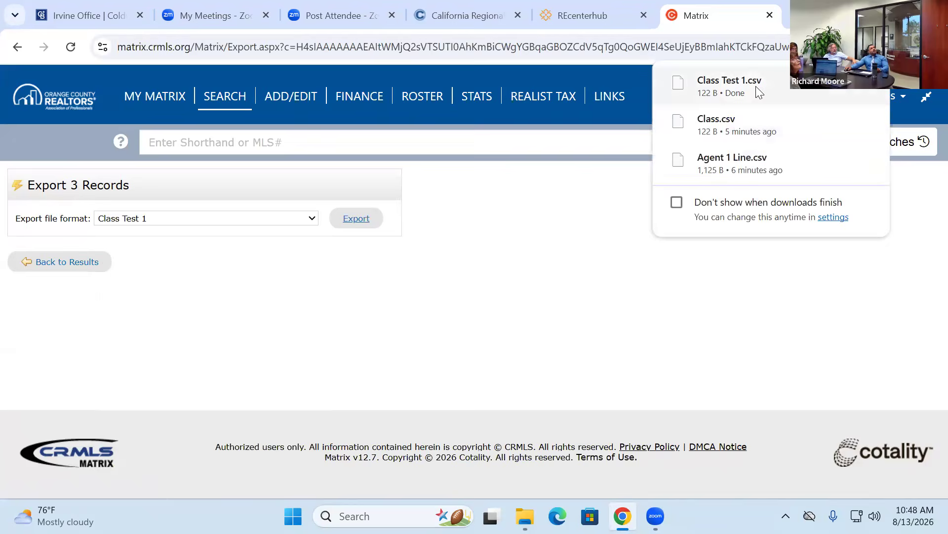
pyautogui.click(755, 87)
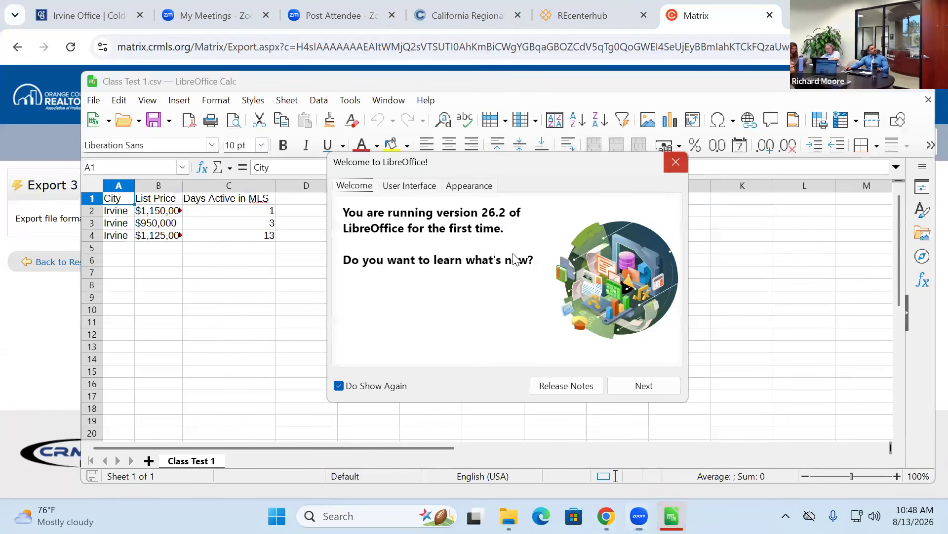
# - Dismiss the Welcome dialog, check the Days Active values in C1:C3, and close Calc
pyautogui.click(674, 159)
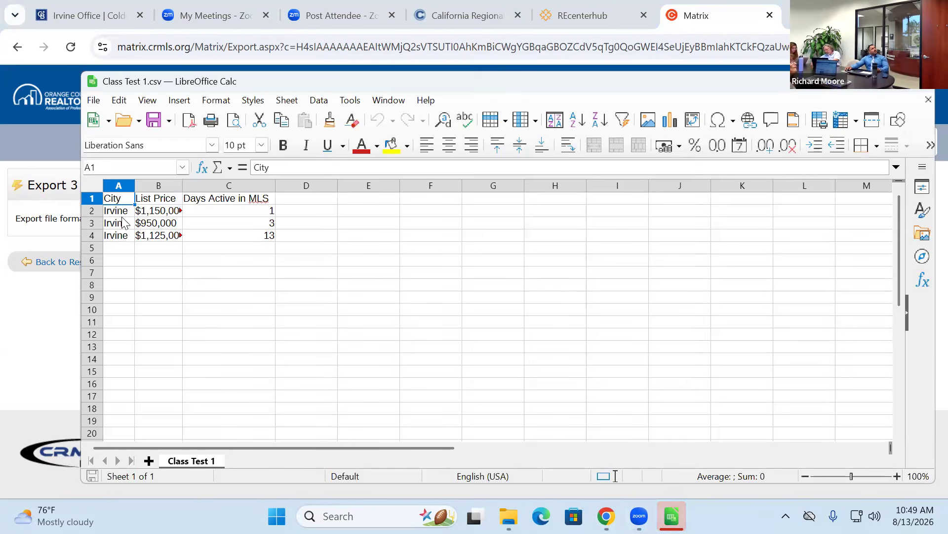
pyautogui.moveTo(225, 199); pyautogui.dragTo(225, 226)
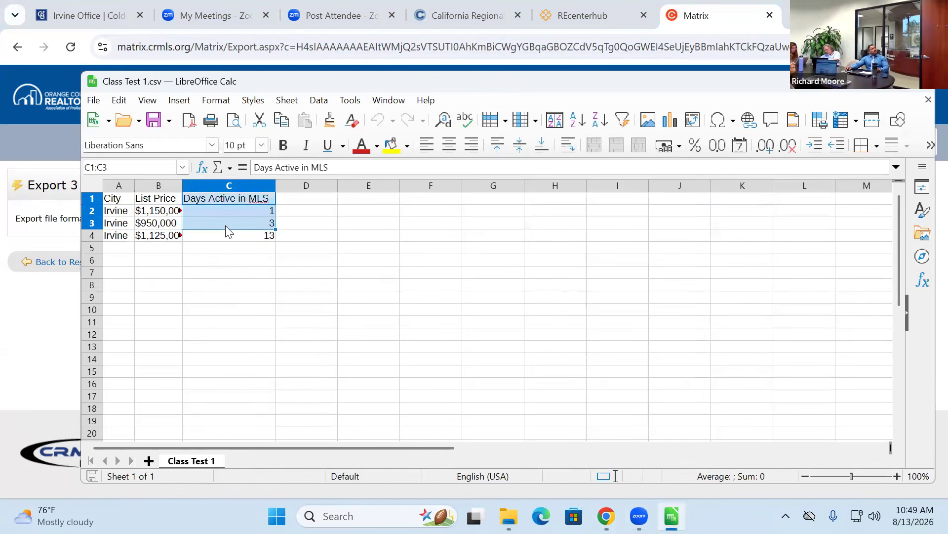
pyautogui.click(364, 238)
pyautogui.click(310, 226)
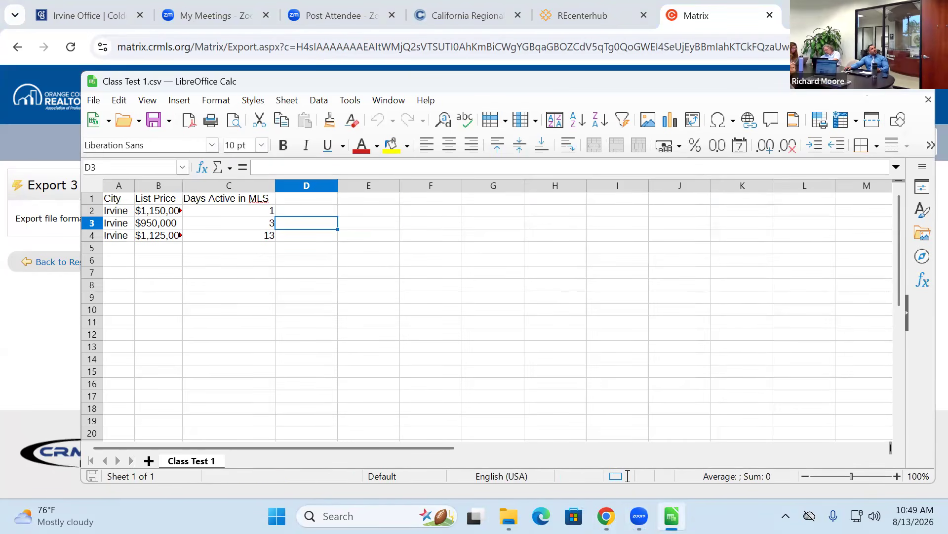
pyautogui.hotkey('alt', 'F4')
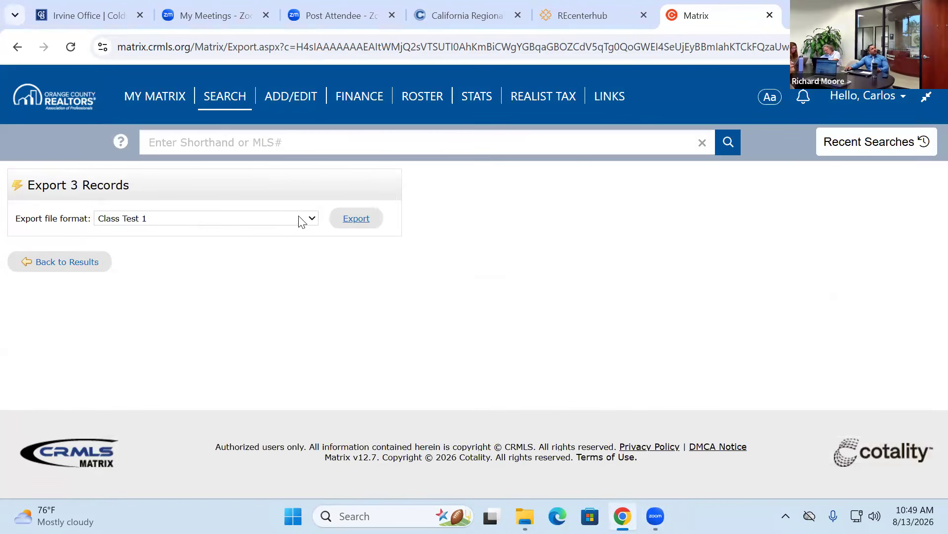
# - Export the three listings in Class Test 1 export format and open Class Test 1 export.csv
pyautogui.click(313, 220)
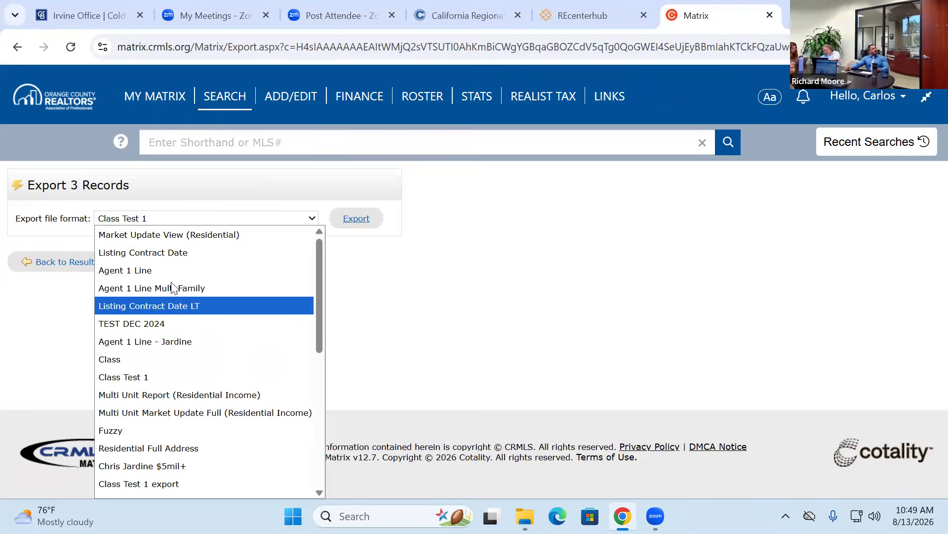
pyautogui.scroll(-6, 168, 355)
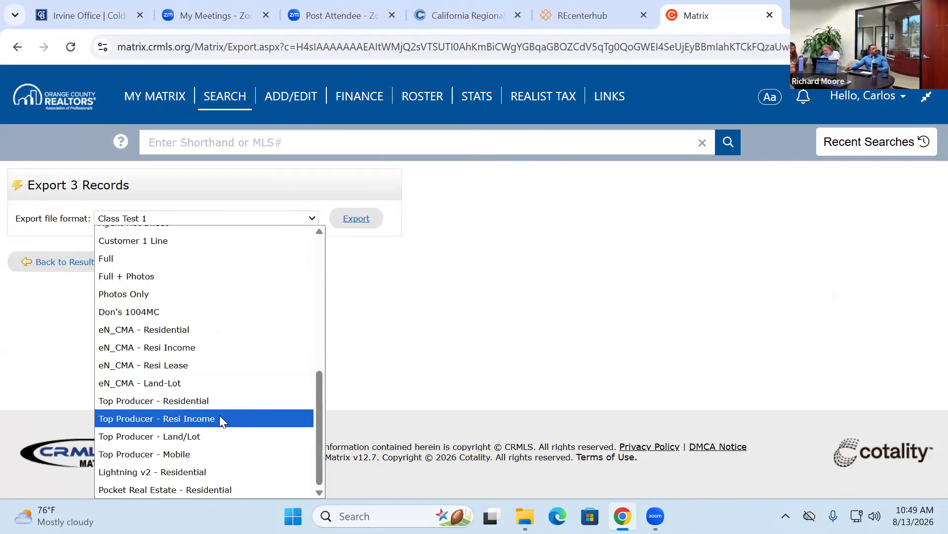
pyautogui.scroll(3, 212, 380)
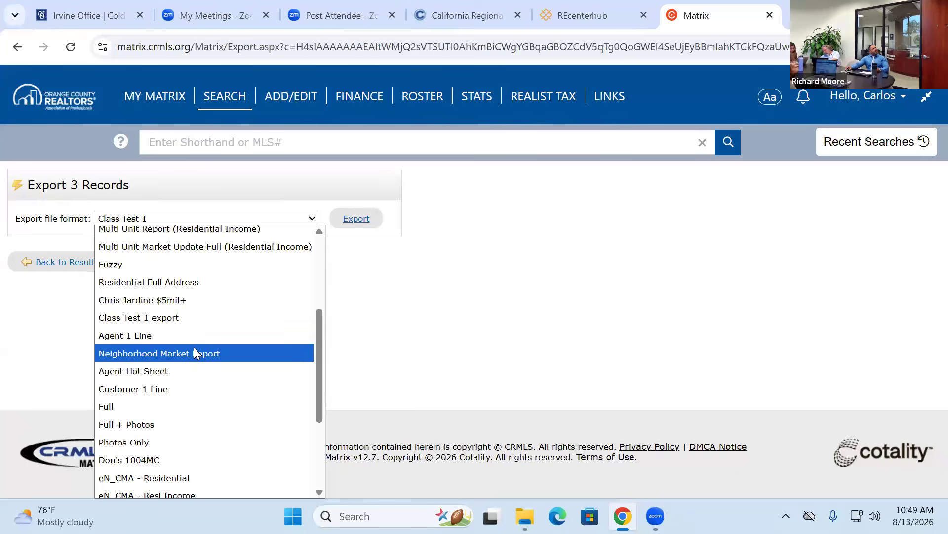
pyautogui.click(170, 317)
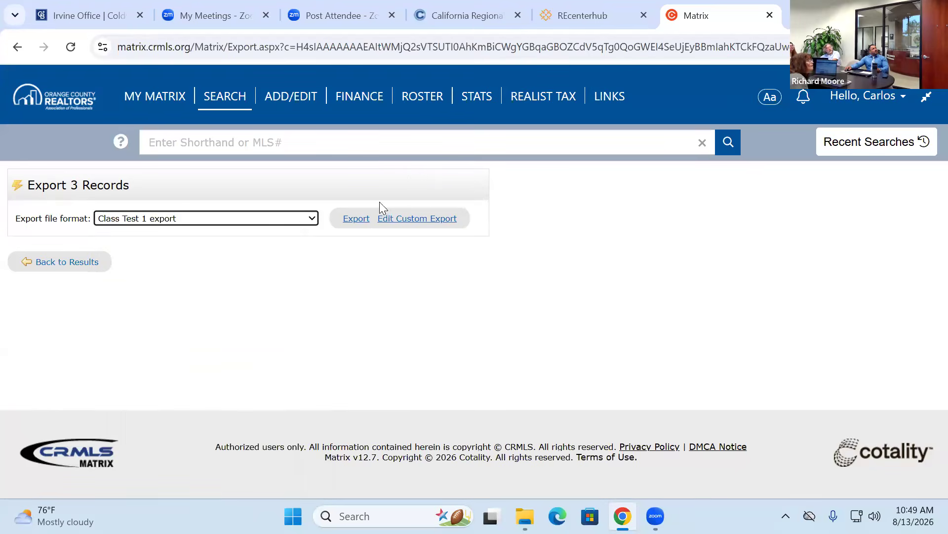
pyautogui.click(357, 219)
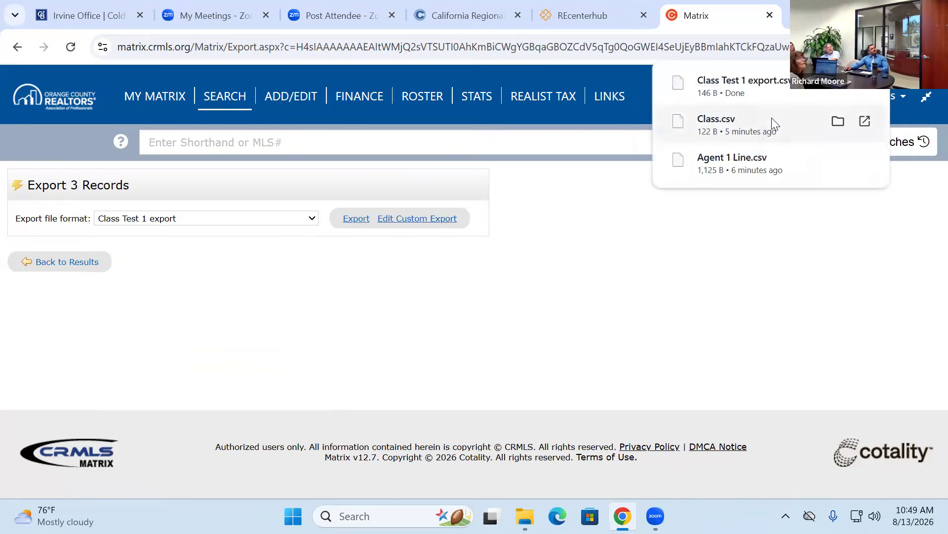
pyautogui.click(748, 91)
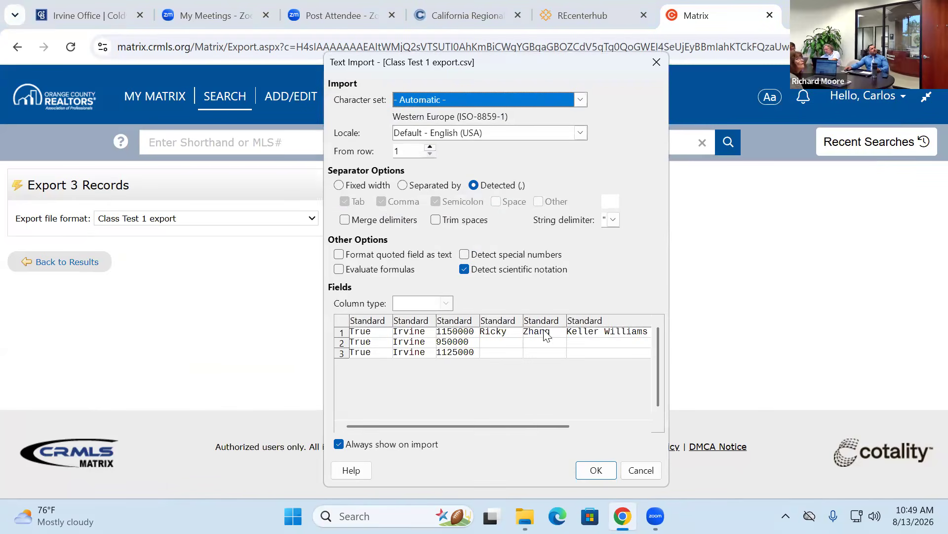
# - Import the CSV and inspect the co-list agent and office columns D to F
pyautogui.click(579, 468)
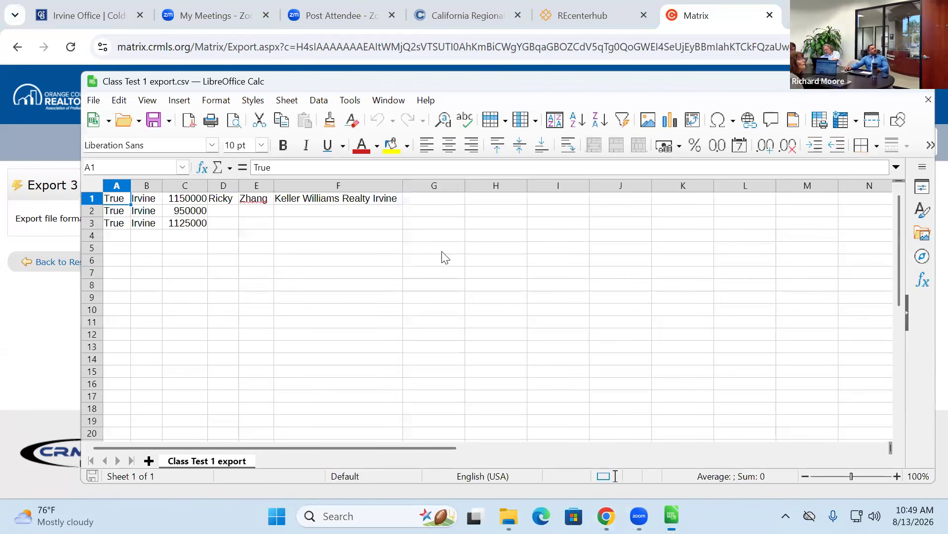
pyautogui.click(223, 185)
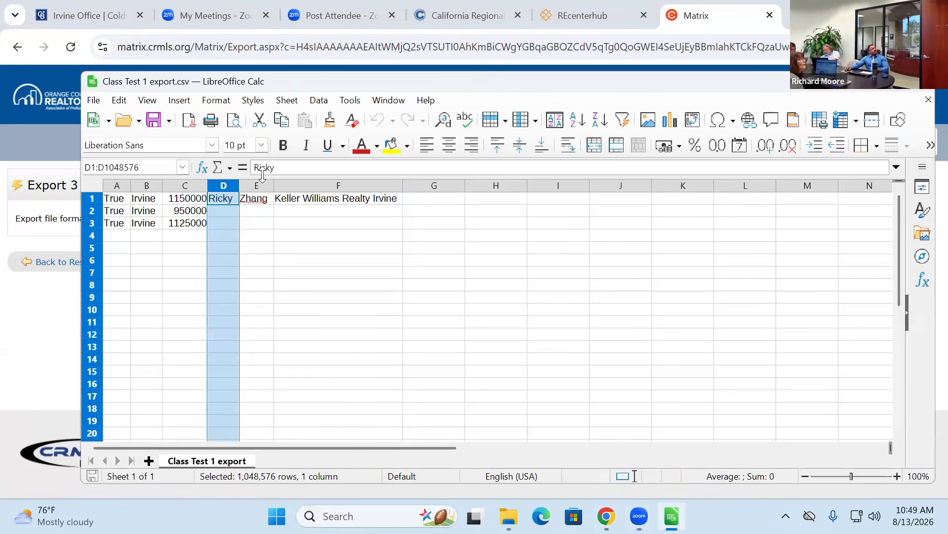
pyautogui.click(256, 185)
pyautogui.click(339, 186)
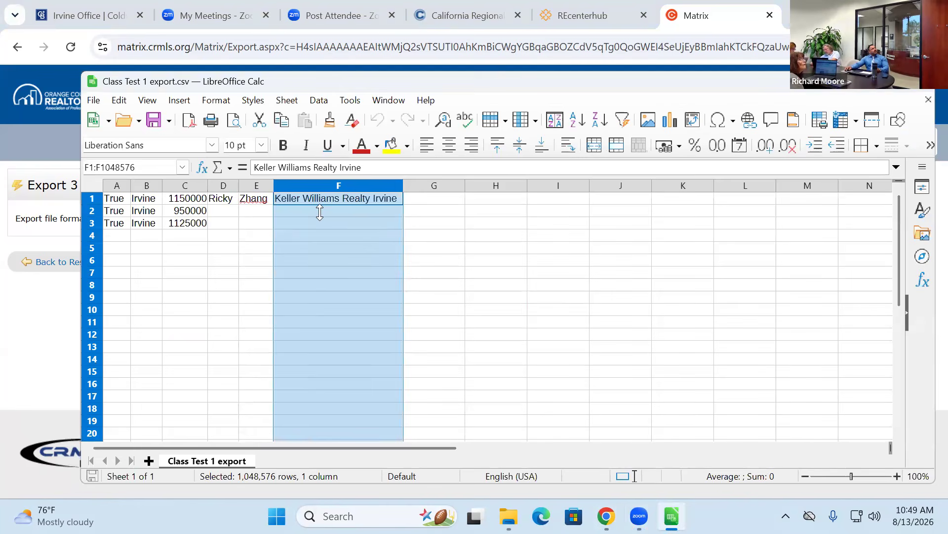
pyautogui.click(221, 203)
pyautogui.moveTo(218, 202); pyautogui.dragTo(346, 218)
pyautogui.click(250, 211)
pyautogui.moveTo(224, 222); pyautogui.dragTo(387, 213)
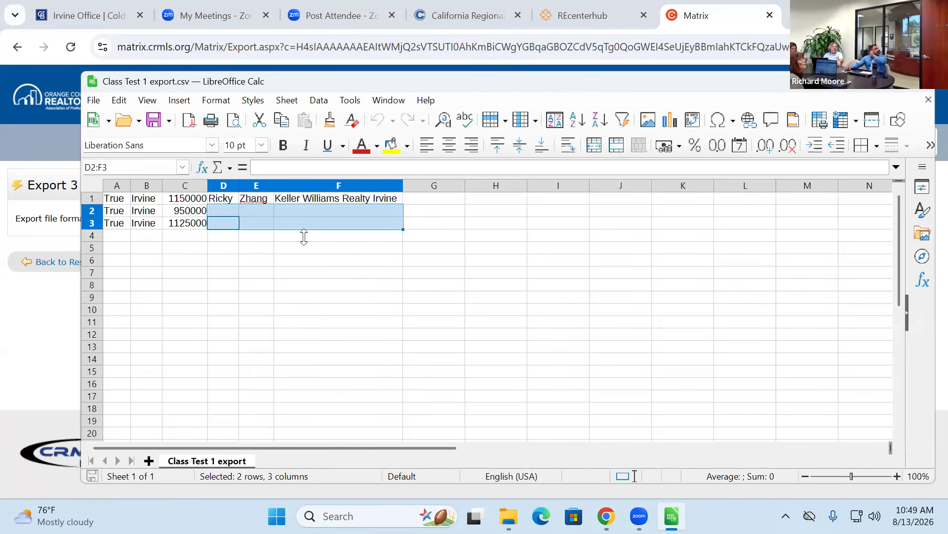
pyautogui.click(269, 236)
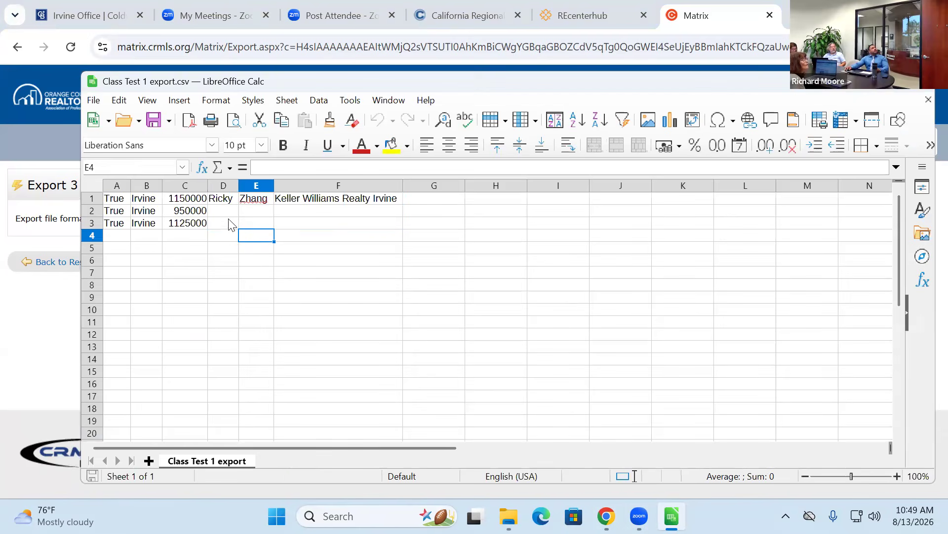
# - Recheck column D, close Calc, and return to the Matrix home page
pyautogui.click(220, 192)
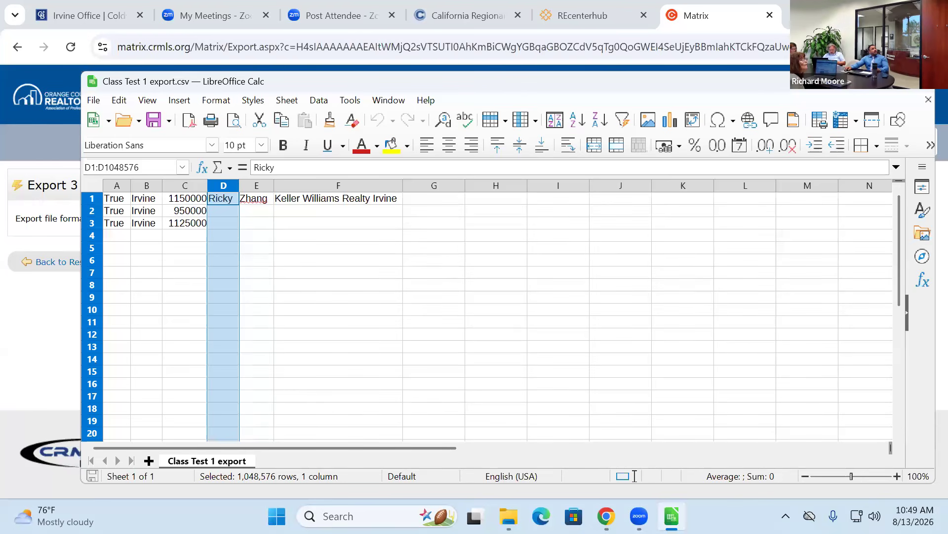
pyautogui.moveTo(339, 312); pyautogui.dragTo(339, 319)
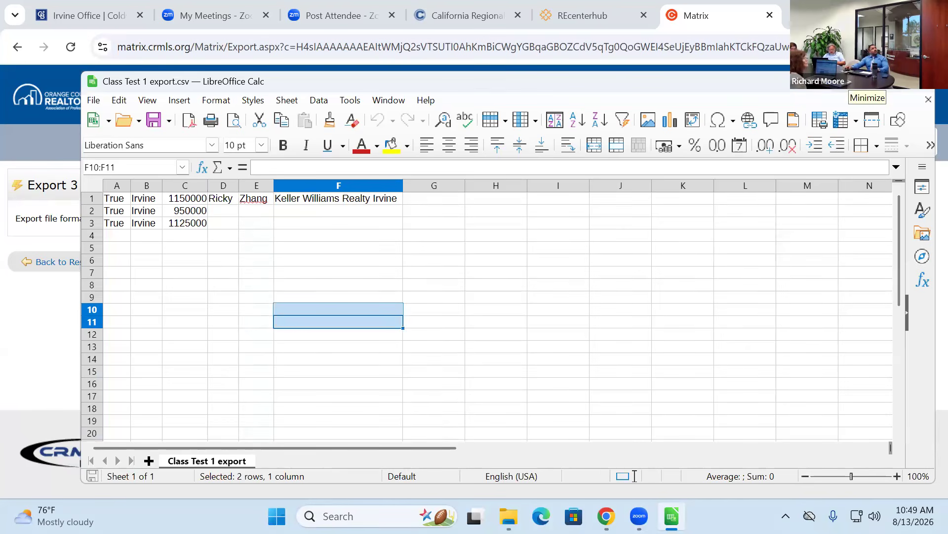
pyautogui.click(918, 82)
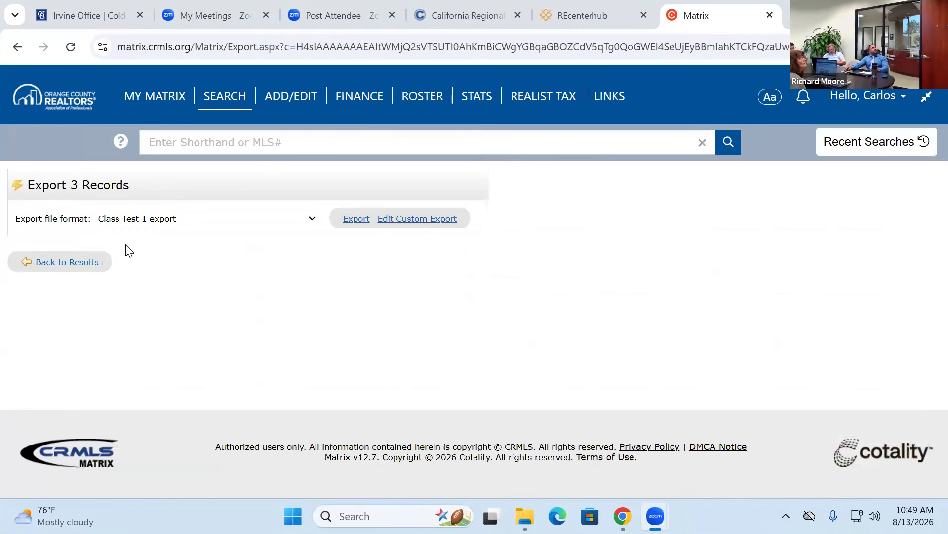
pyautogui.click(161, 103)
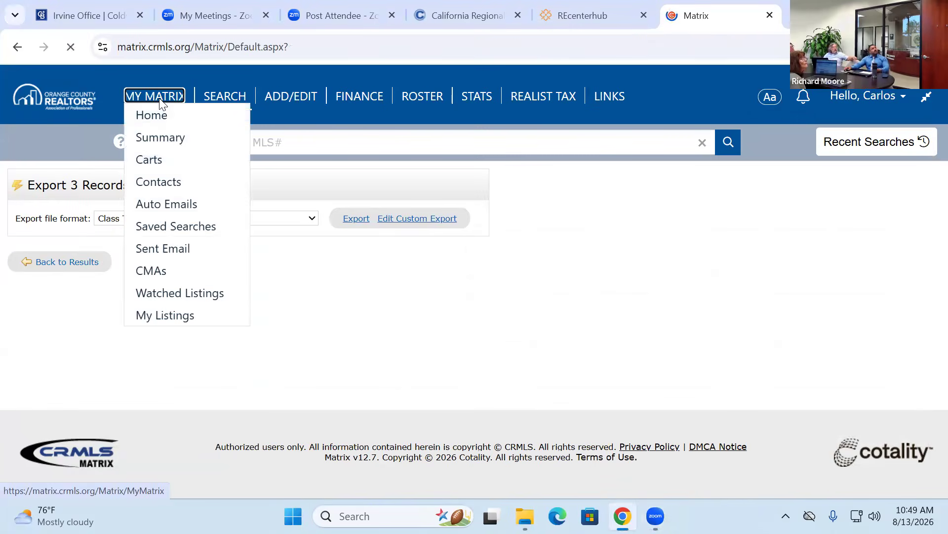